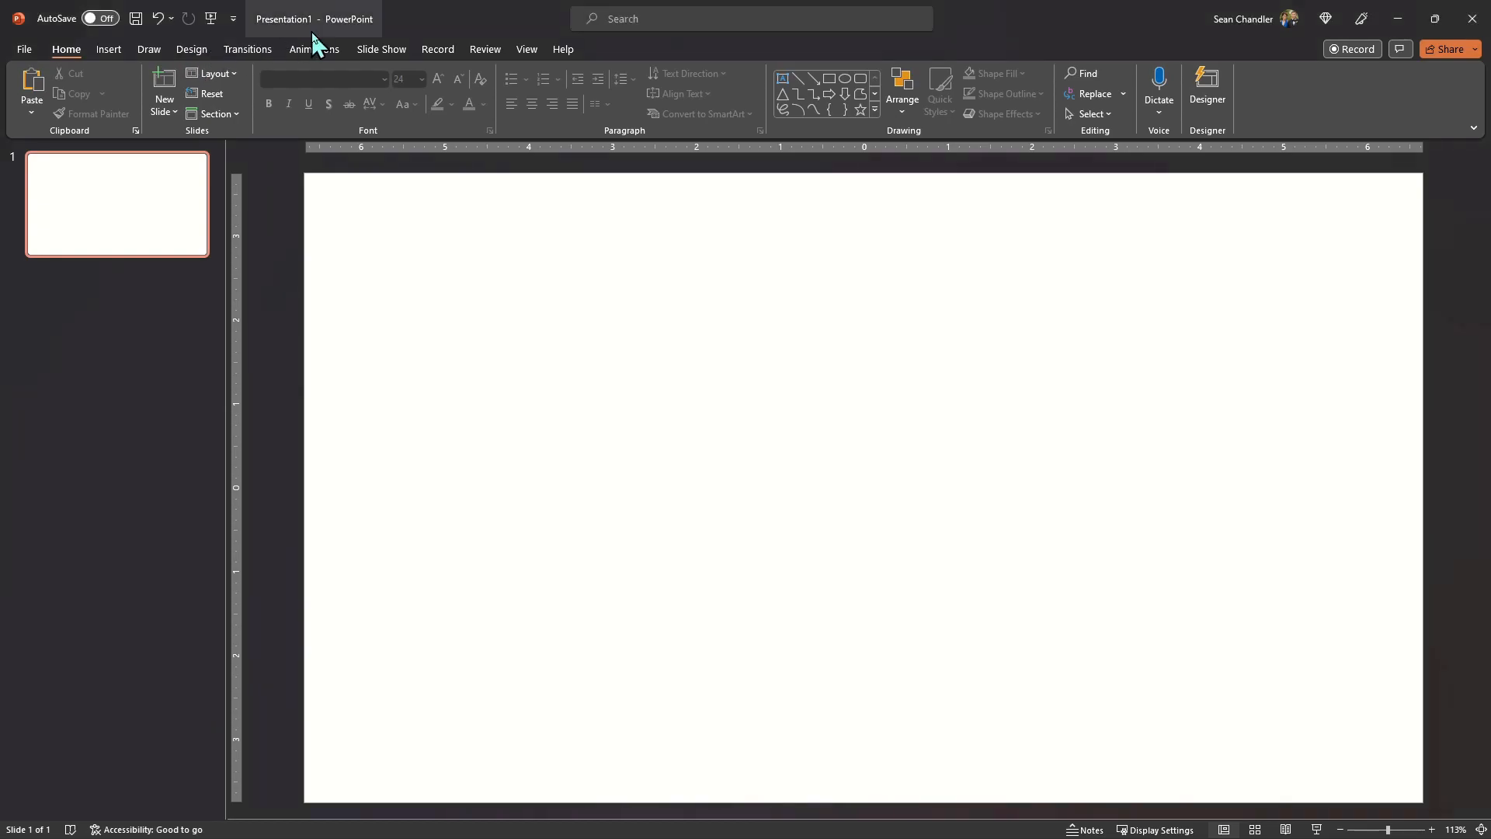
Apply the dark green theme with the light green side band and stop Designer suggestions until PowerPoint restarts
click(192, 51)
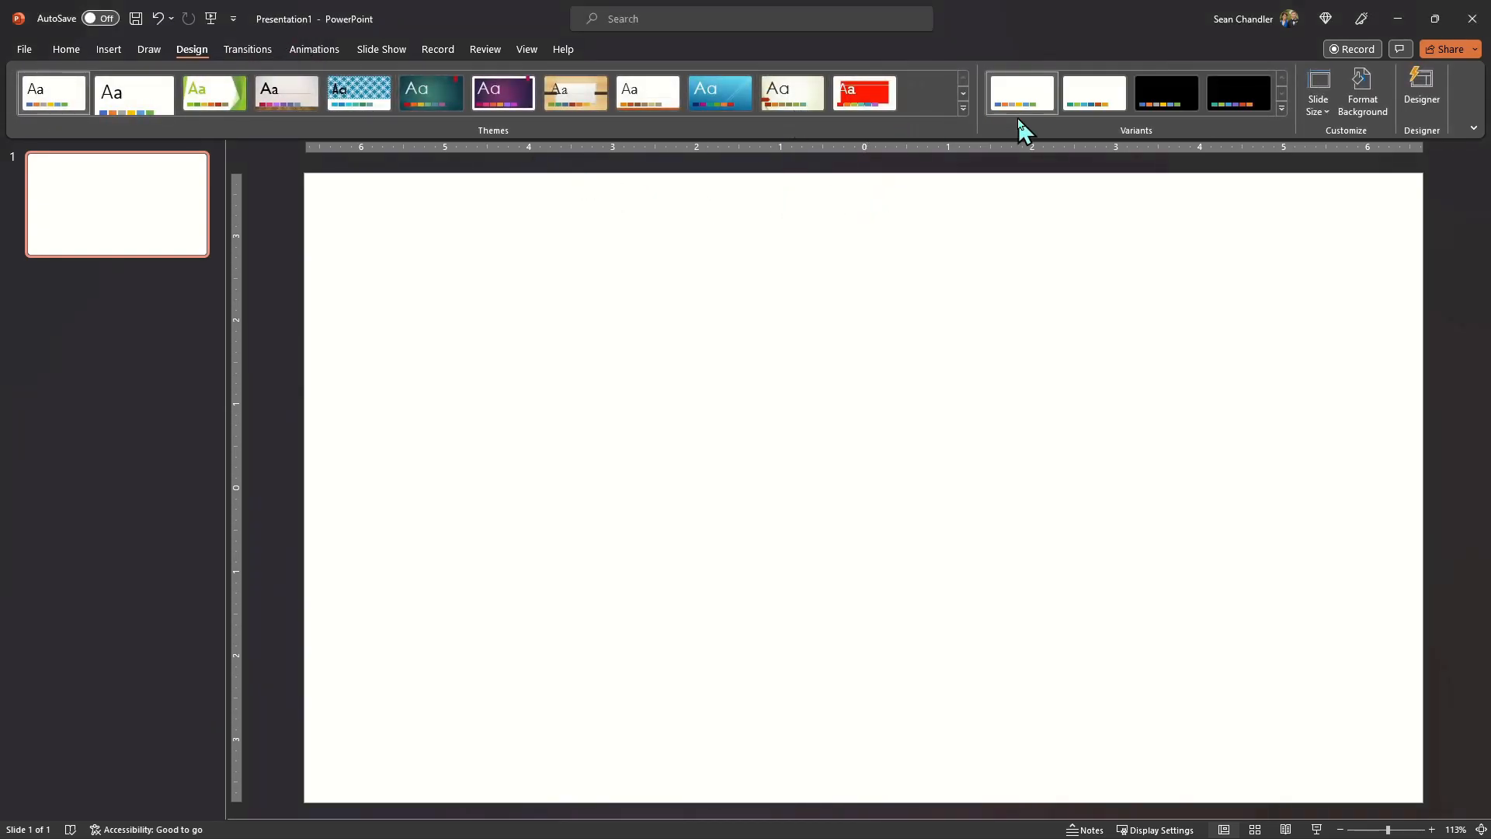
click(964, 109)
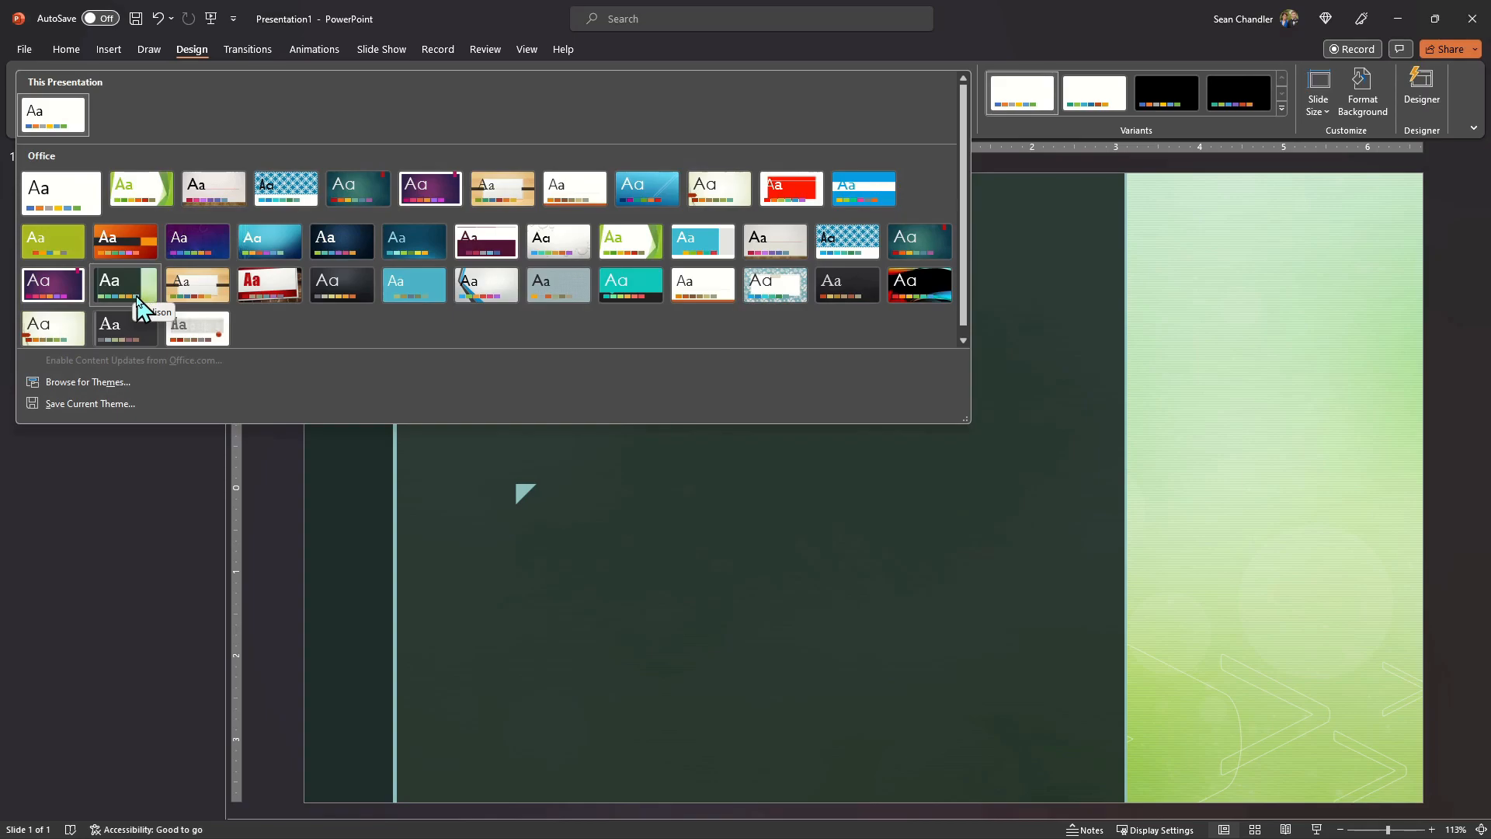
click(123, 287)
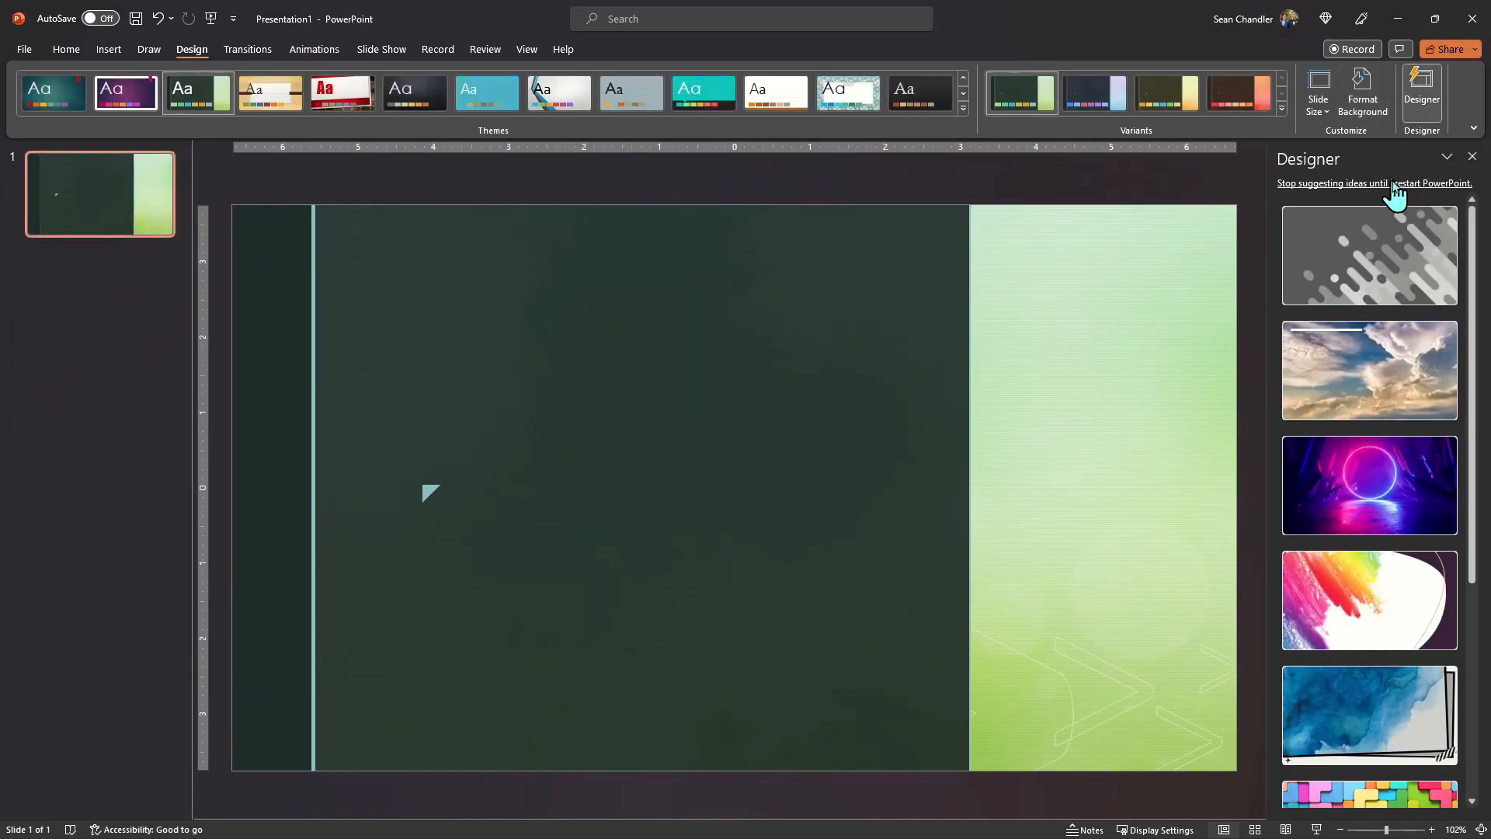
click(1395, 184)
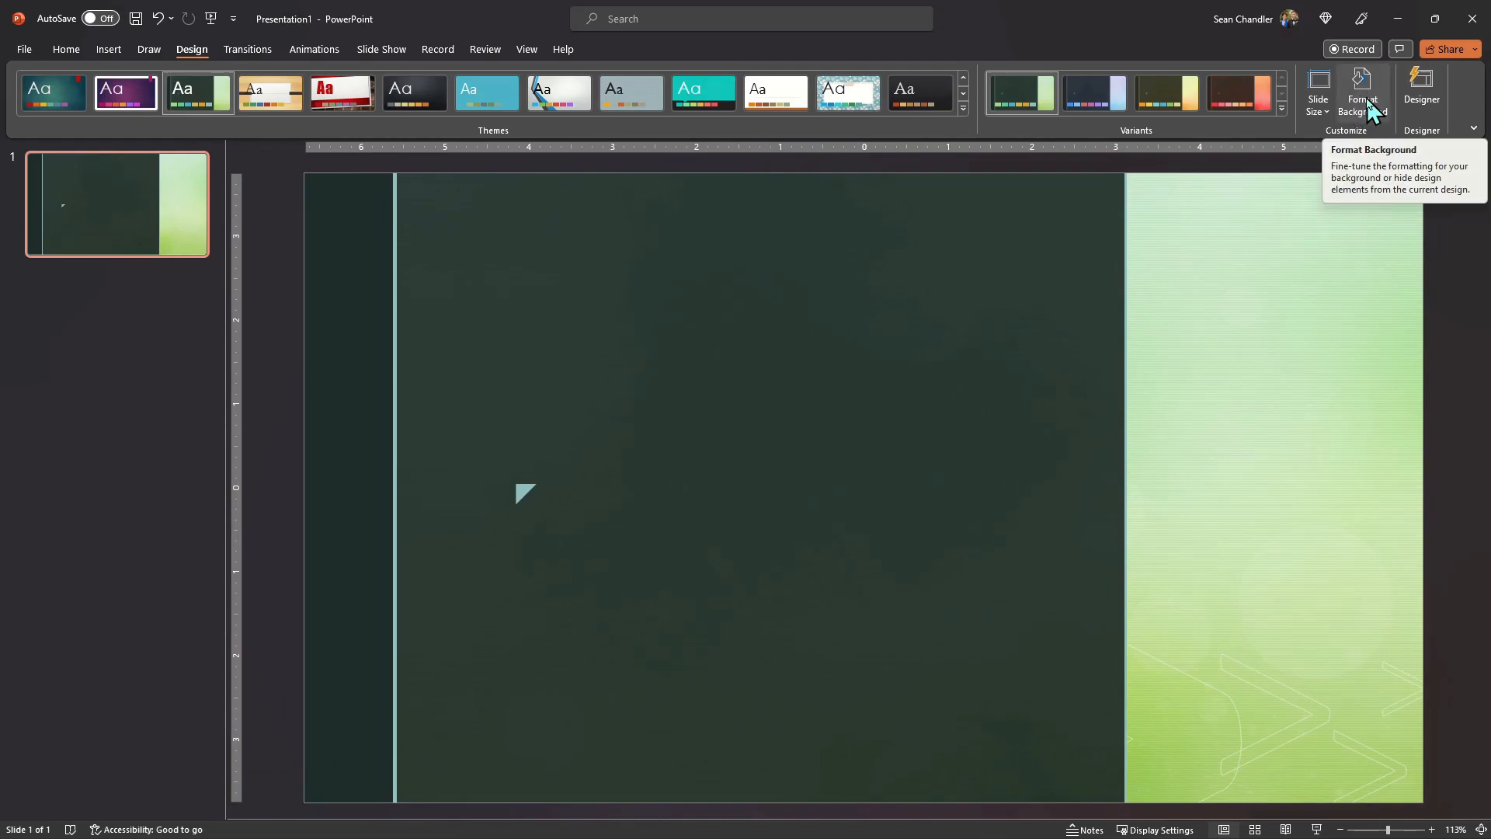
Hide the slide's background graphics and give the background a solid light green fill
click(1368, 102)
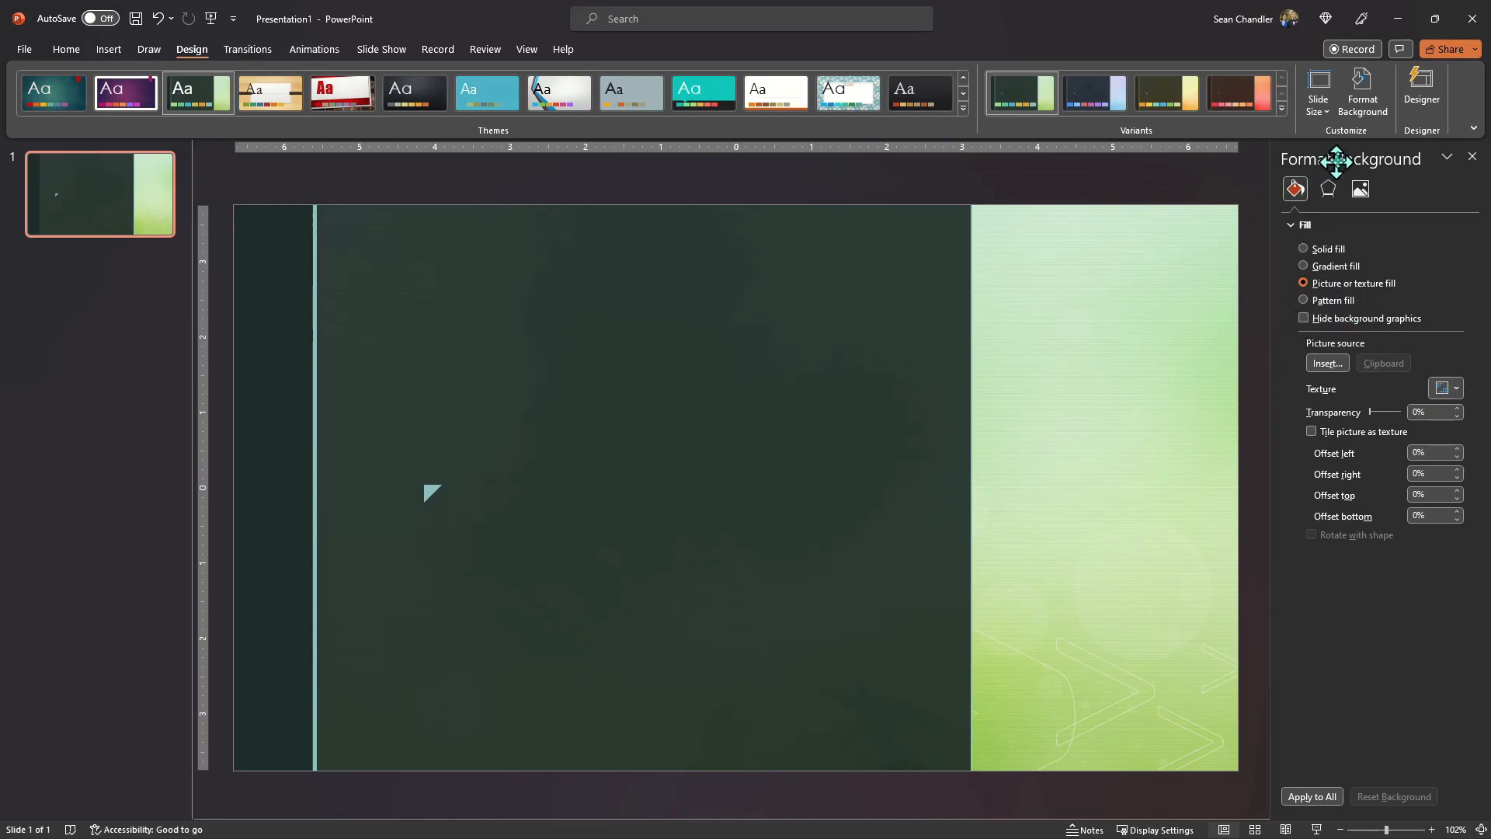
click(1303, 318)
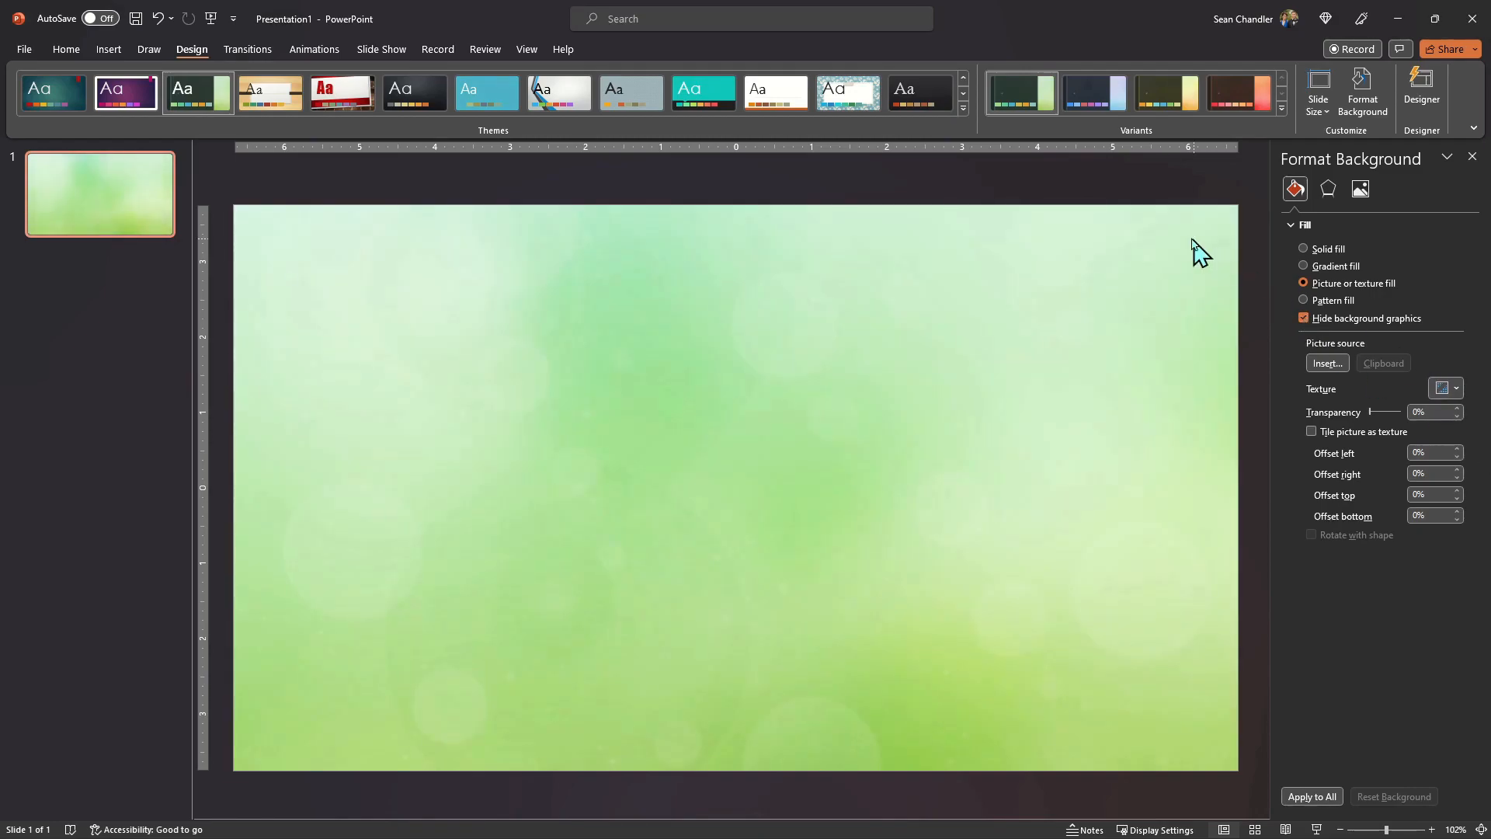
click(1303, 249)
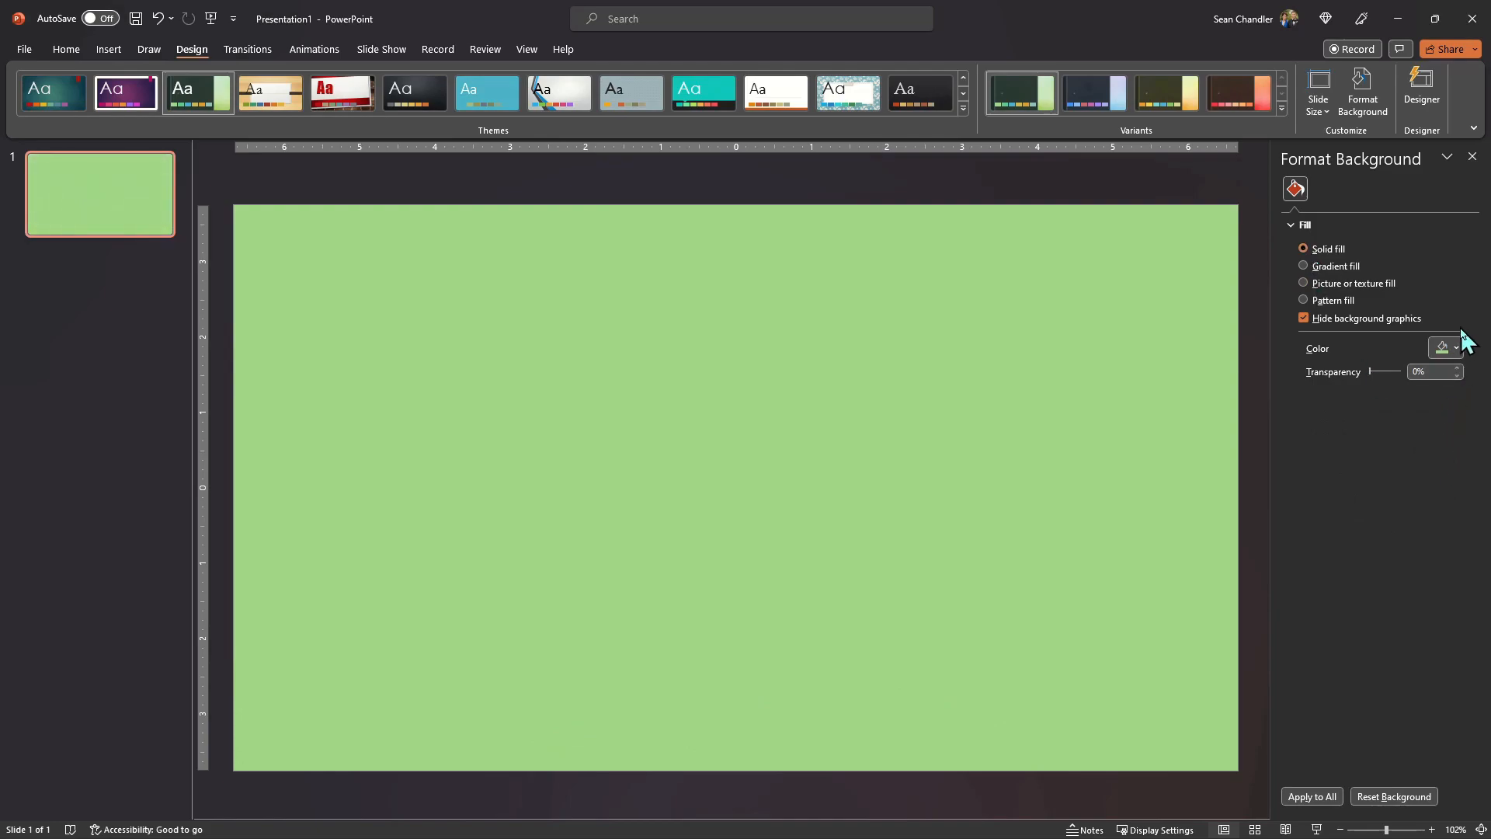
click(1446, 351)
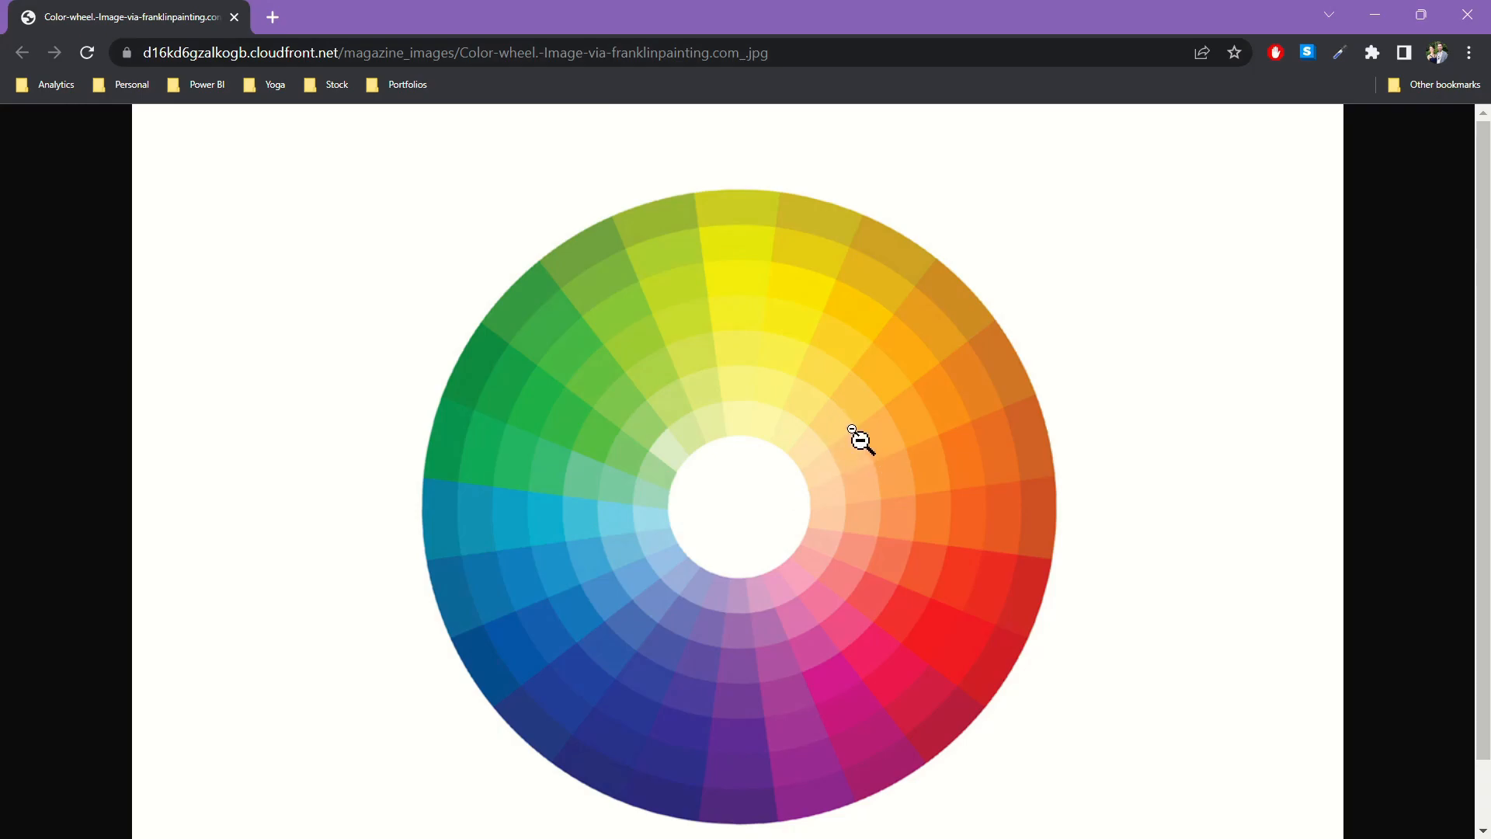
Return to PowerPoint, insert a 1" square in the slide's upper-left area and fill it with the dark green theme color
click(1374, 15)
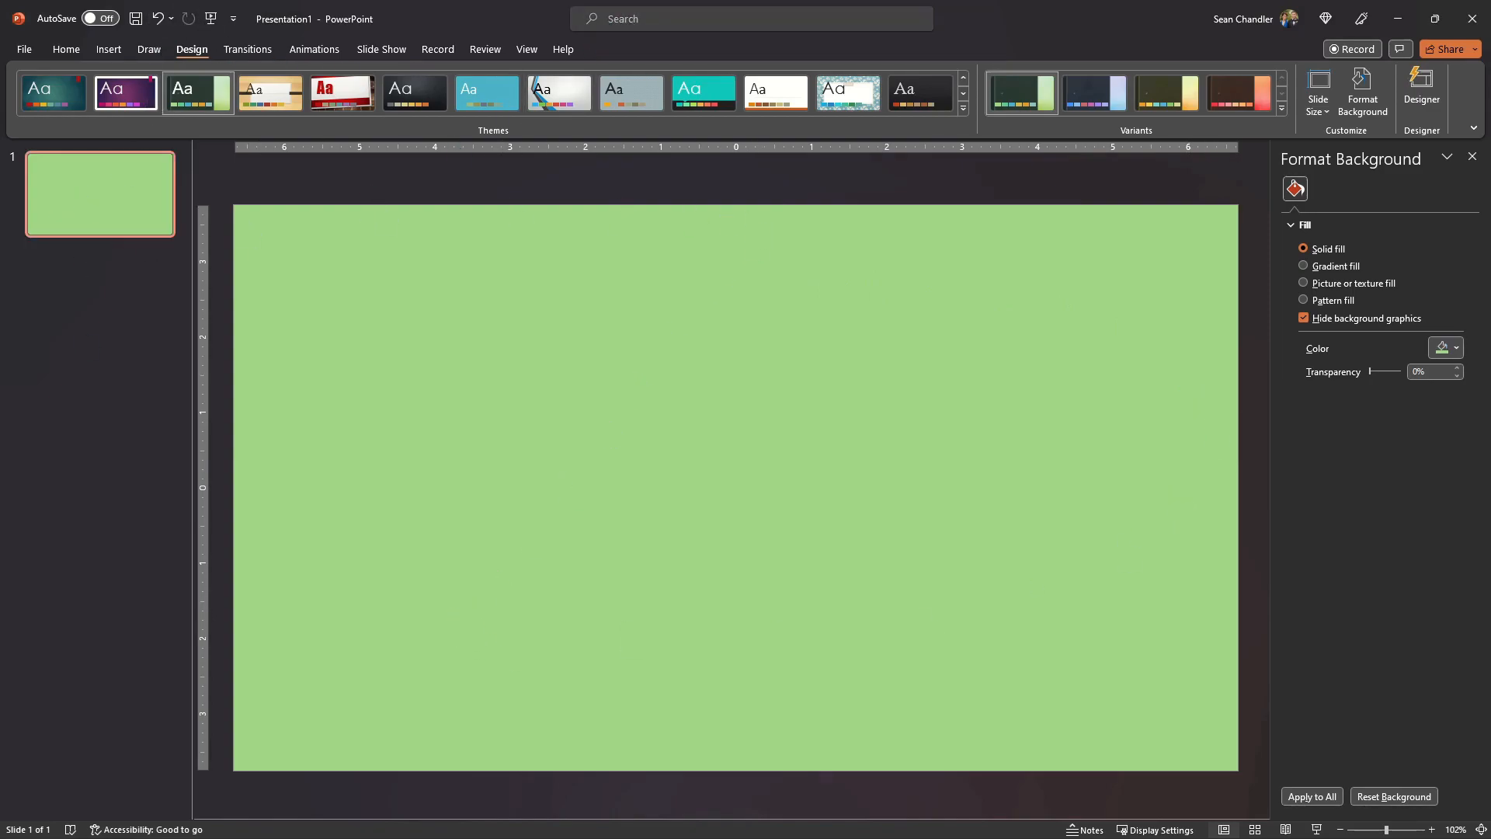
click(113, 49)
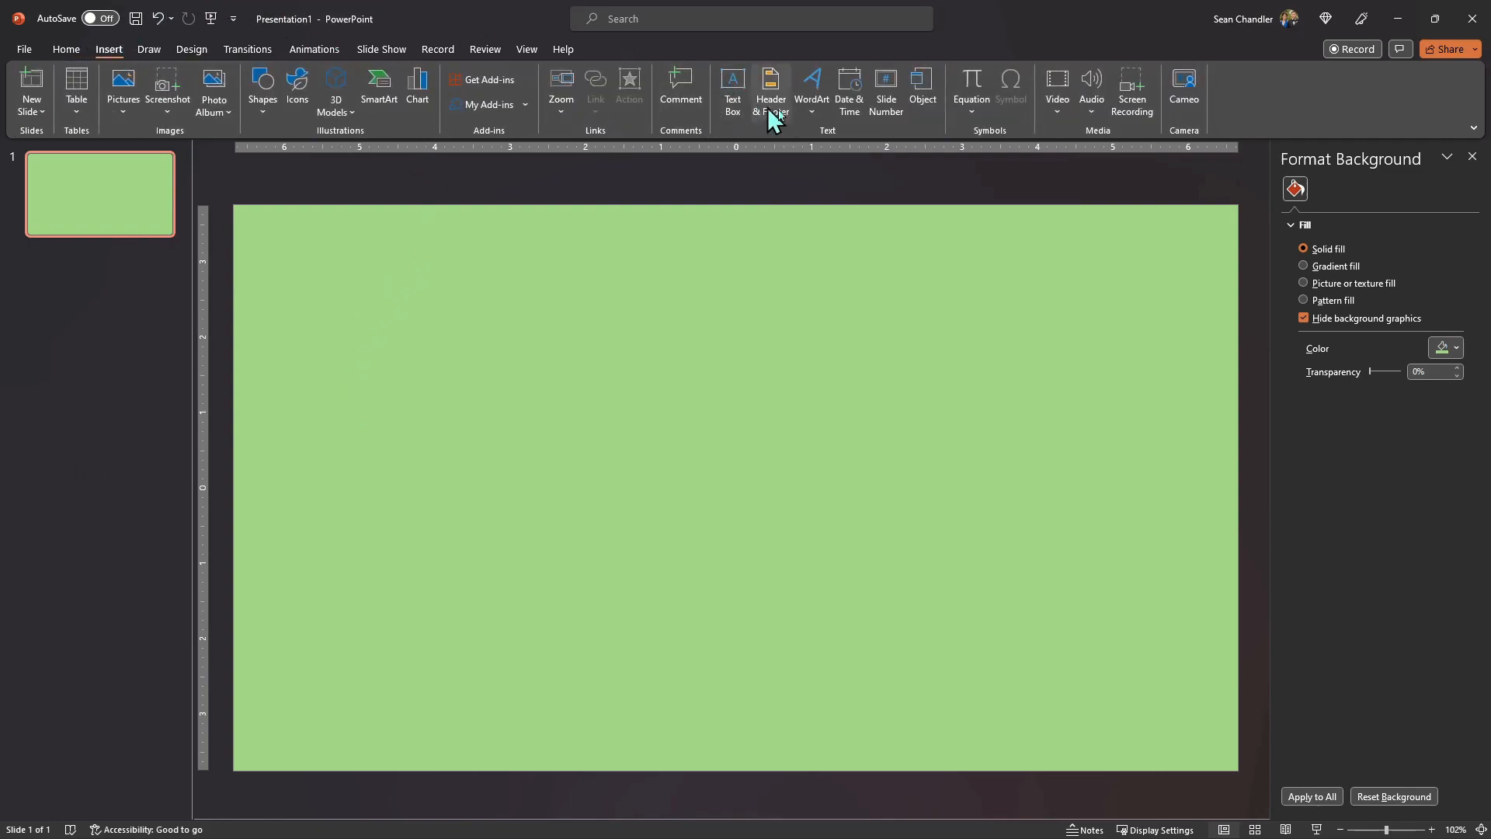
click(263, 113)
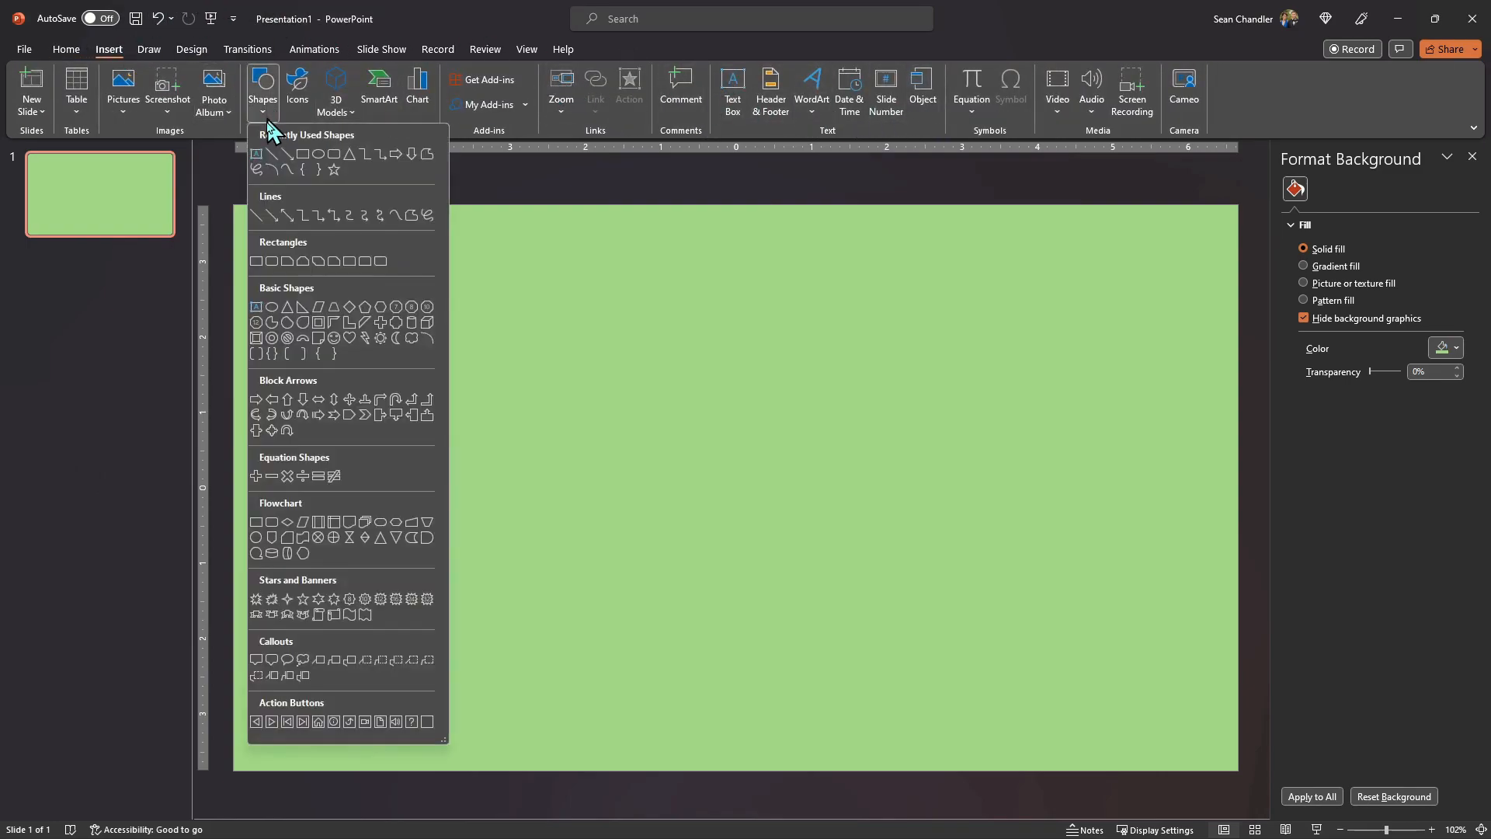
click(302, 156)
click(309, 273)
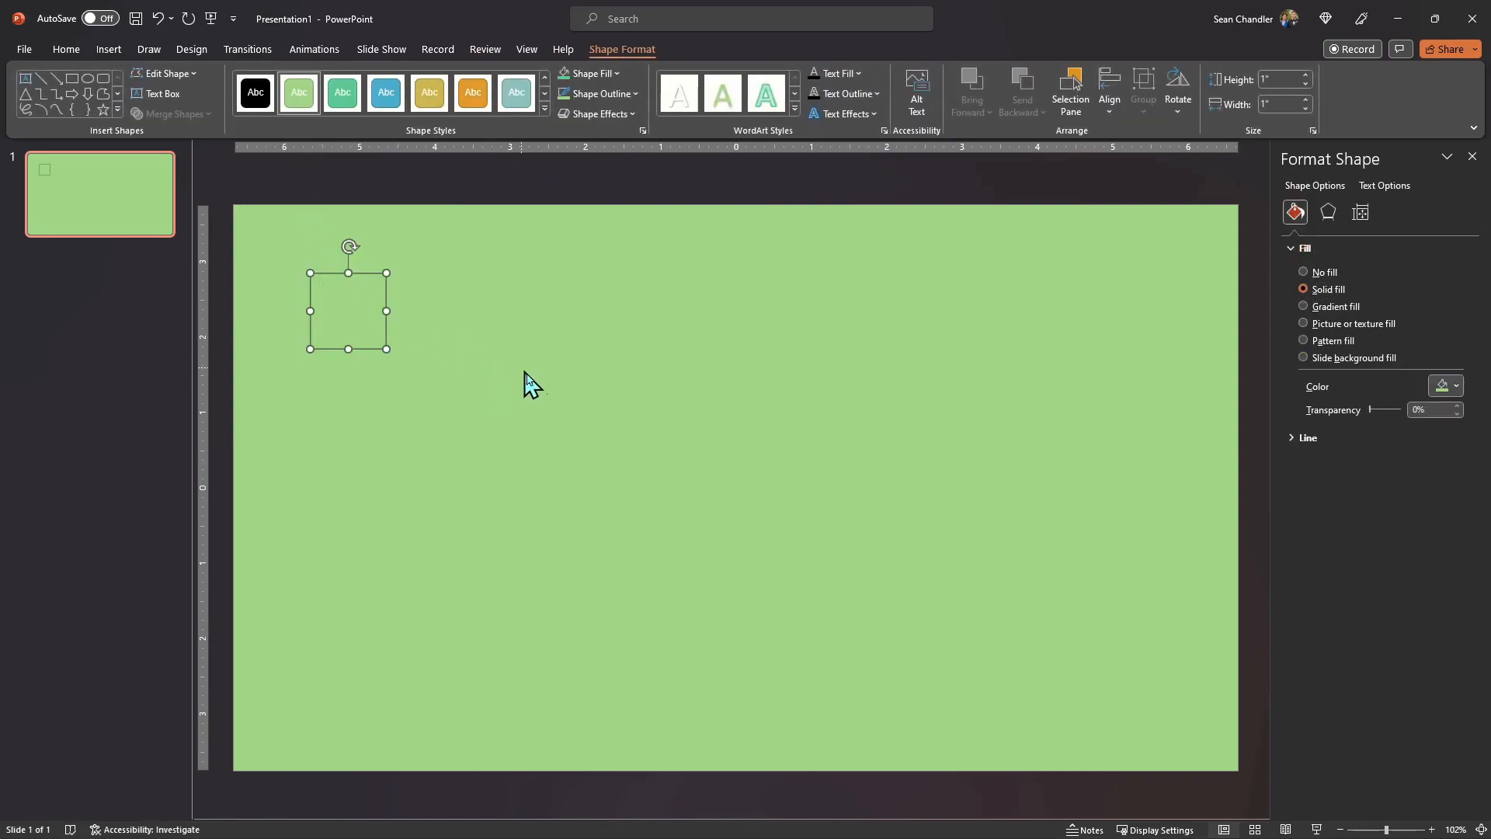
click(1441, 386)
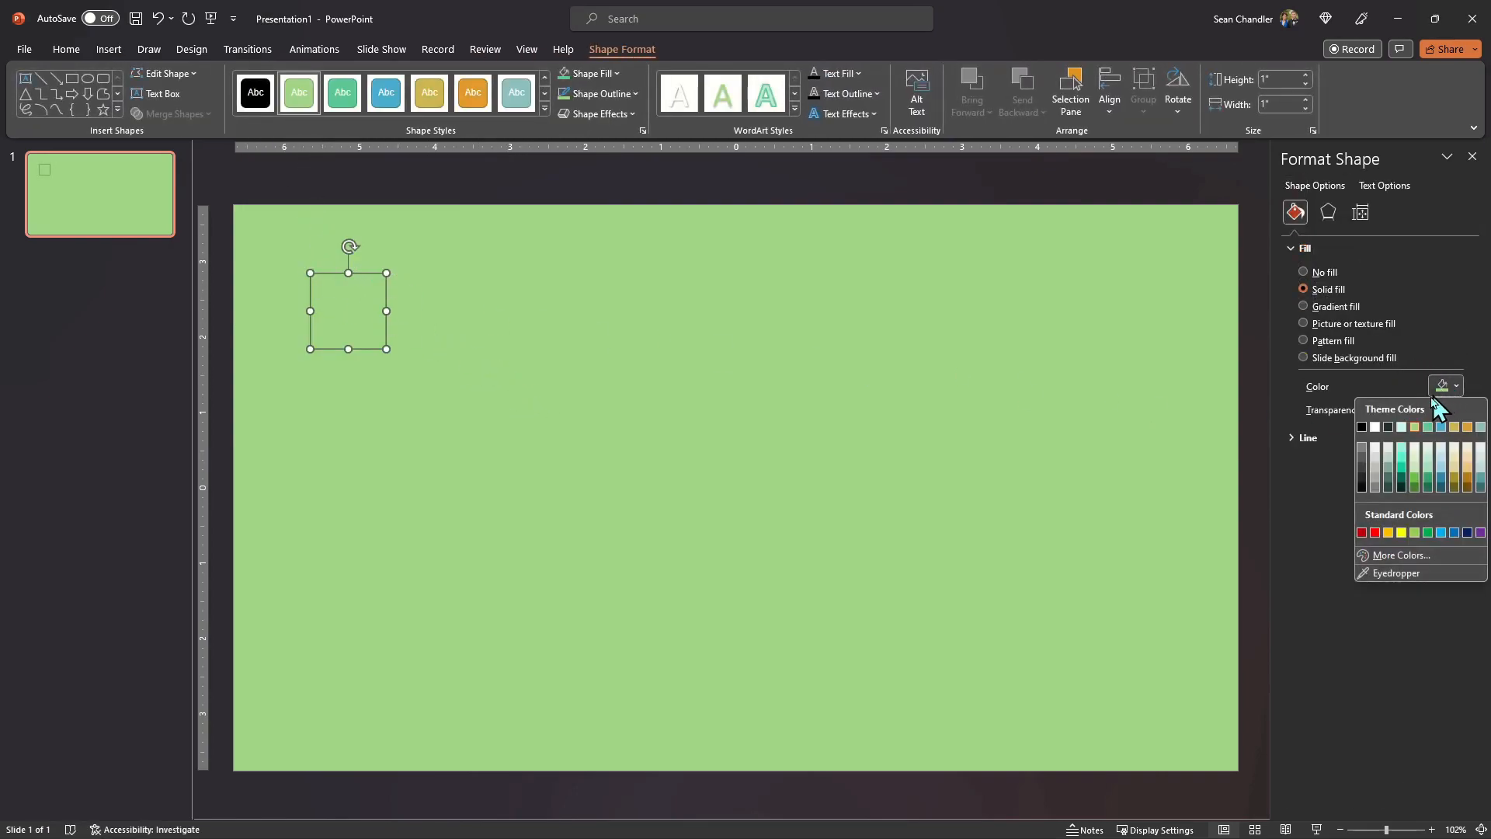
click(1390, 428)
click(785, 449)
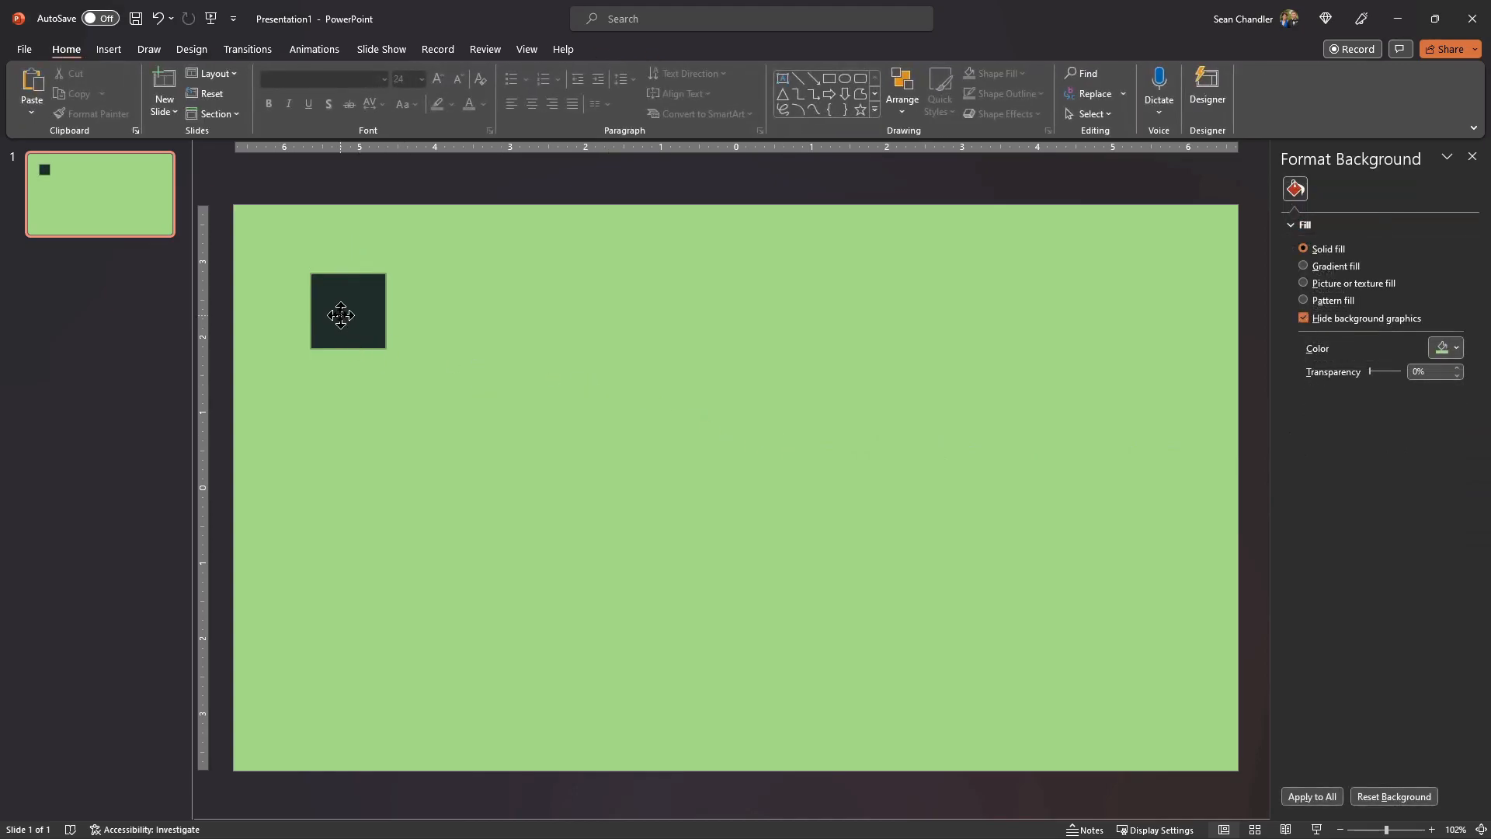
Paste seven copies of the dark square and move the last copy to the slide's upper-right area
click(338, 315)
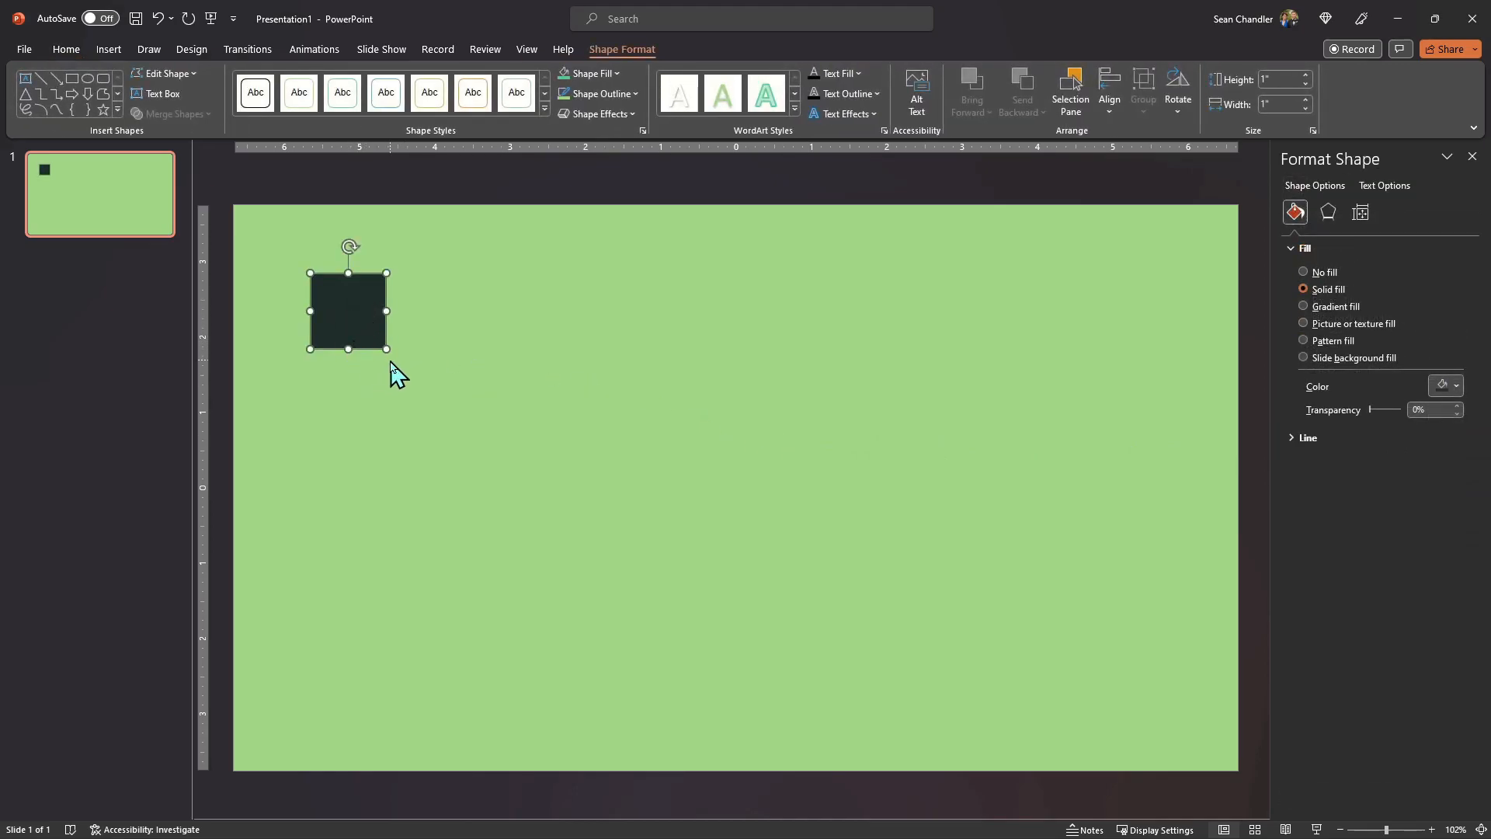
key(ctrl+c)
key(ctrl+v)
key(ctrl+v)
key(ctrl+v)
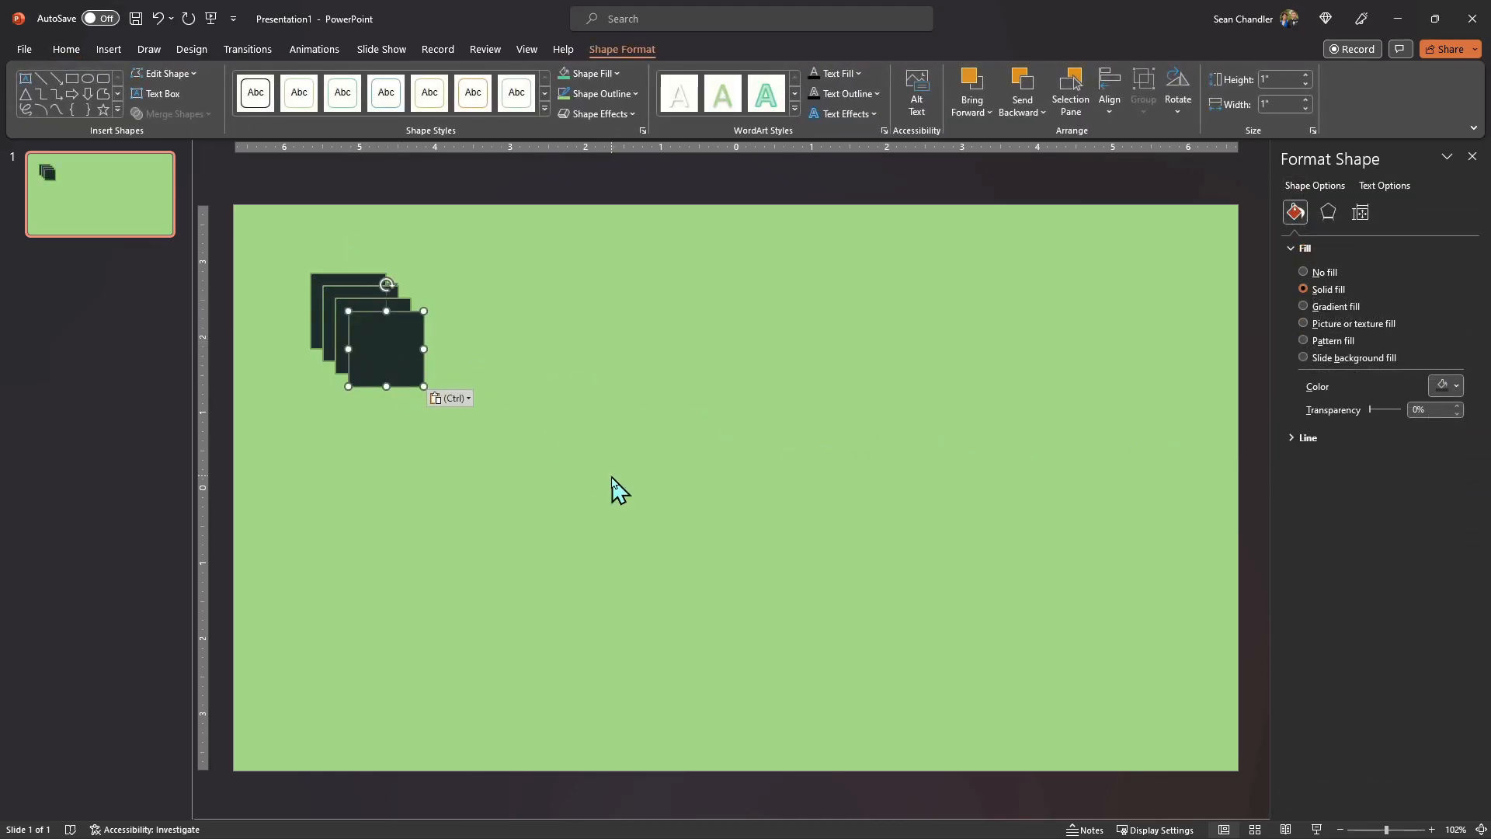
key(ctrl+v)
key(ctrl+v)
key(ctrl+v)
key(ctrl+v)
drag(452, 423, 1125, 348)
Align all eight squares by their middles and distribute them horizontally
drag(265, 231, 1241, 493)
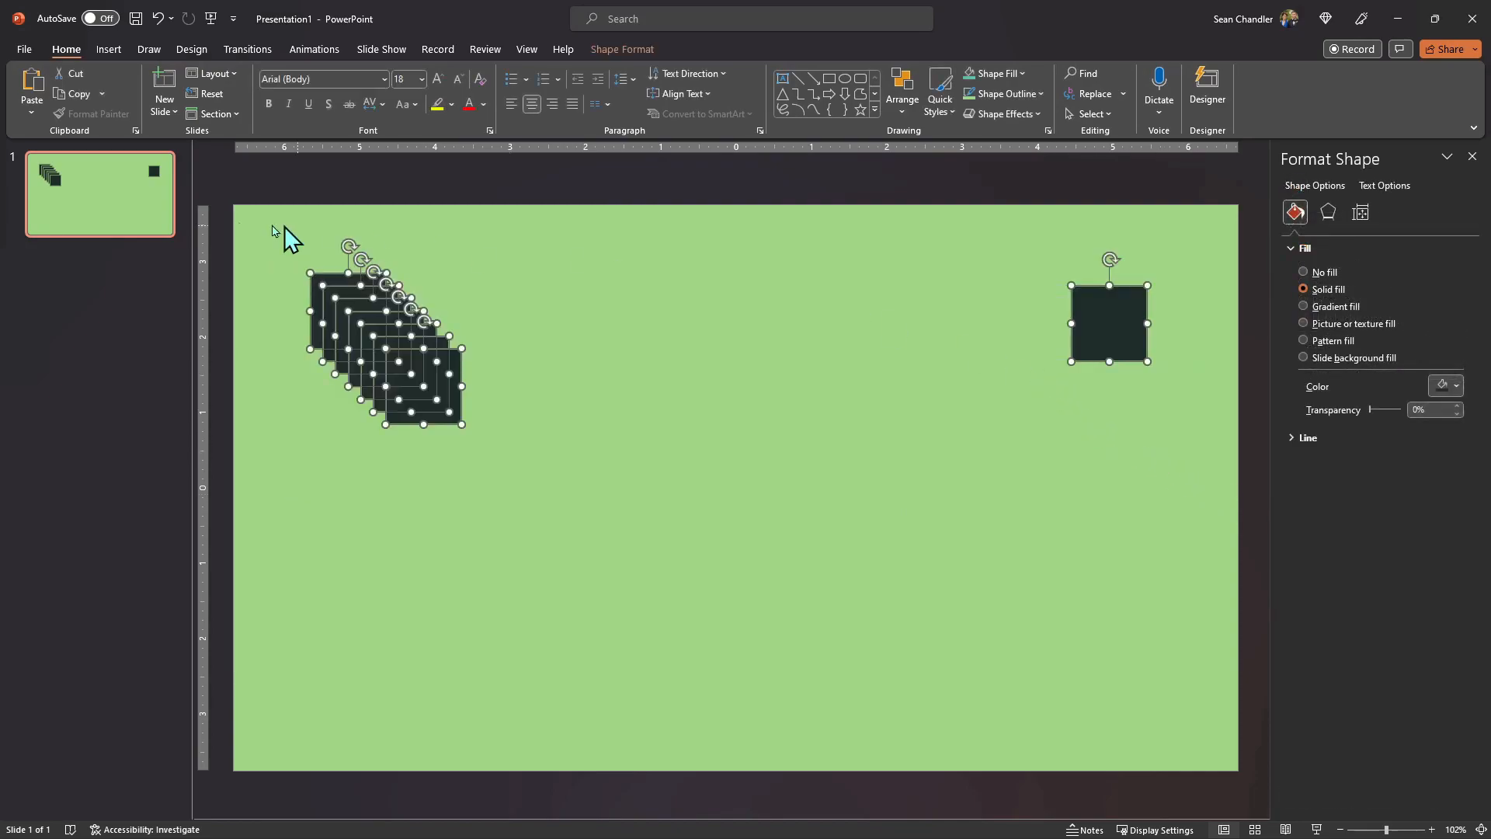
drag(241, 225, 1209, 559)
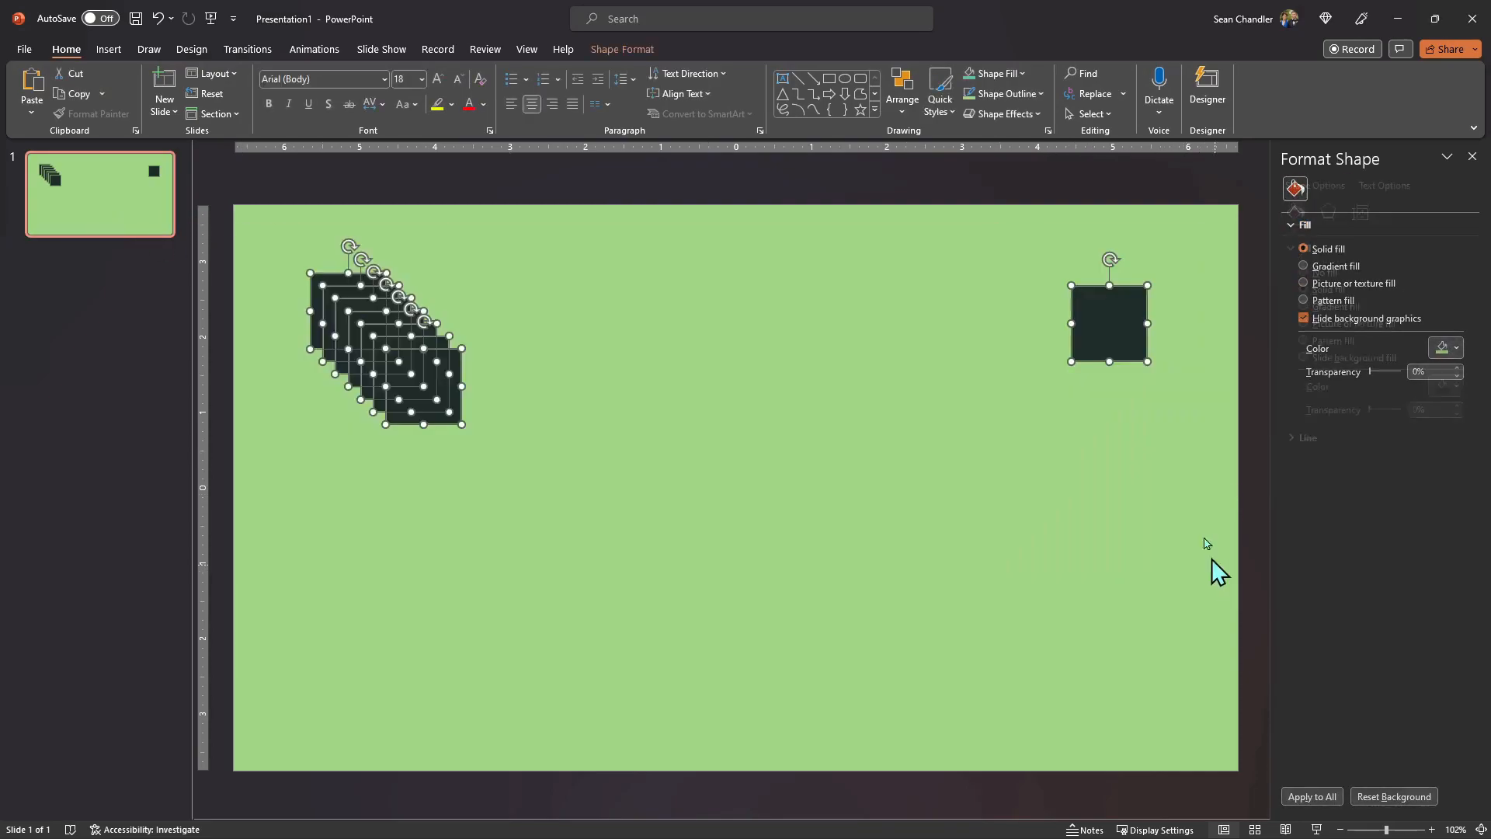
click(895, 111)
mouse_move(962, 355)
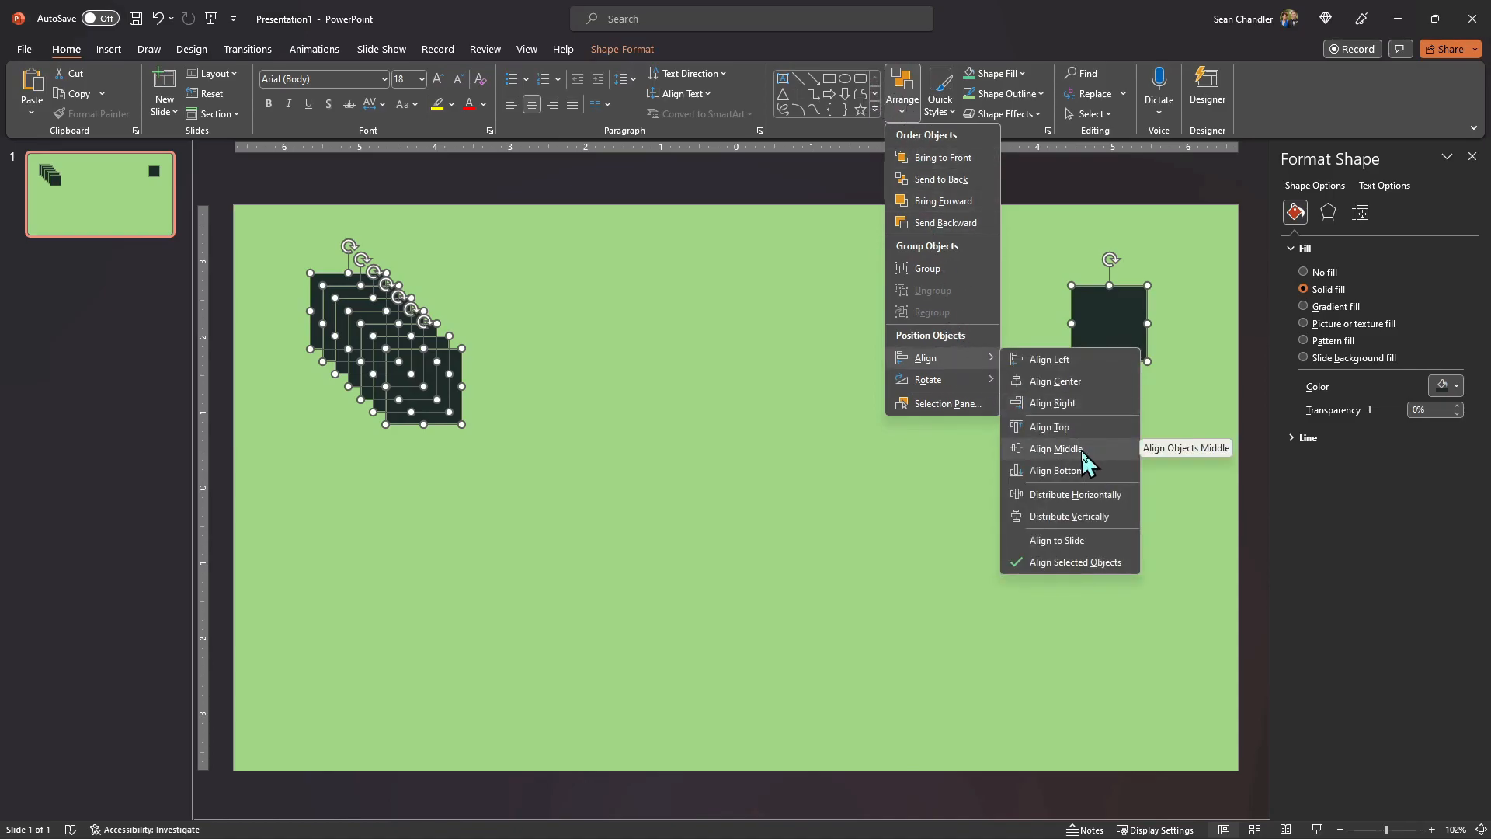
click(1082, 450)
click(901, 111)
mouse_move(994, 371)
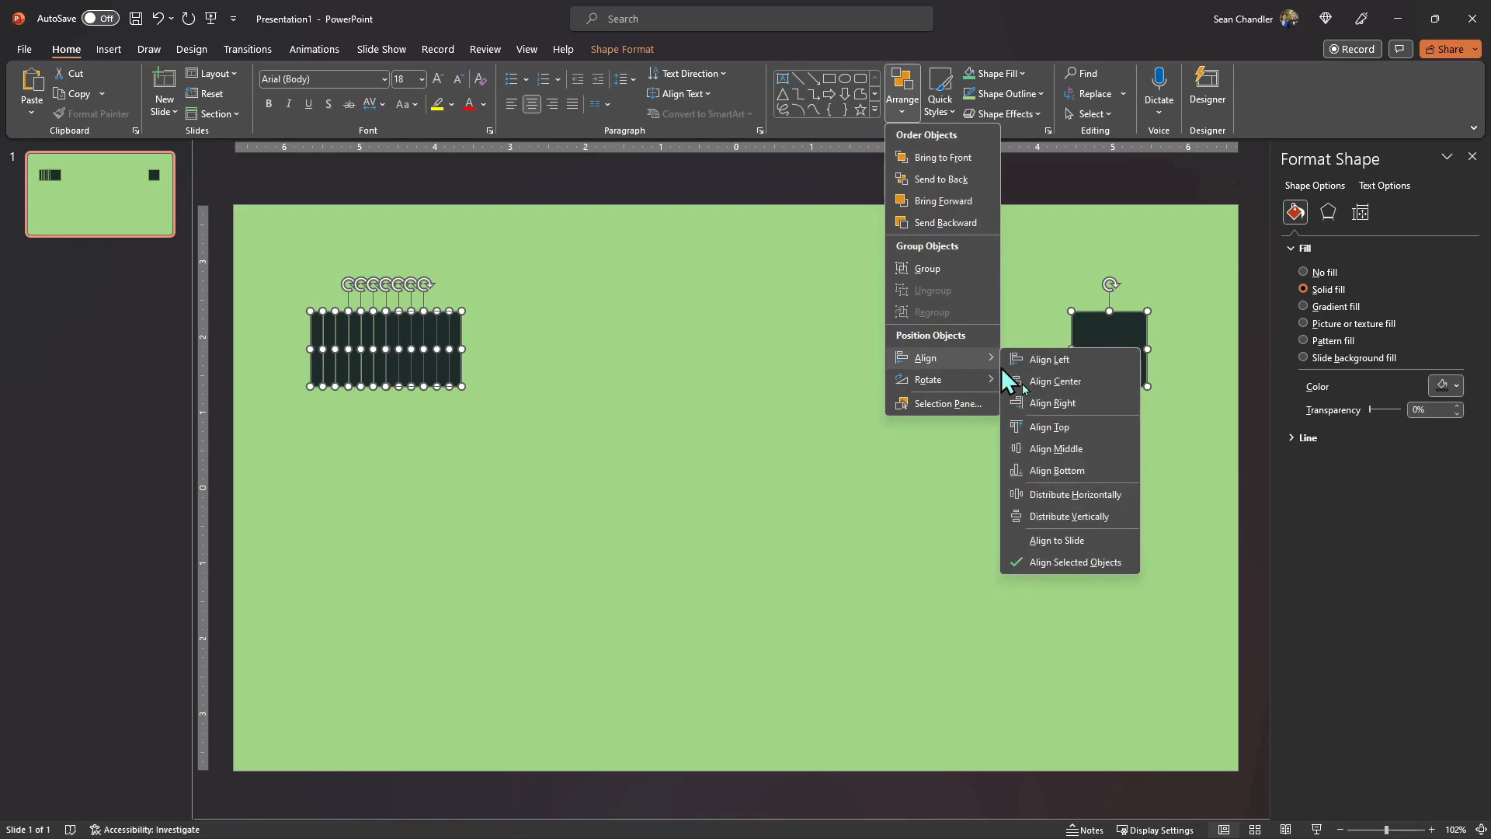
click(1074, 494)
click(267, 241)
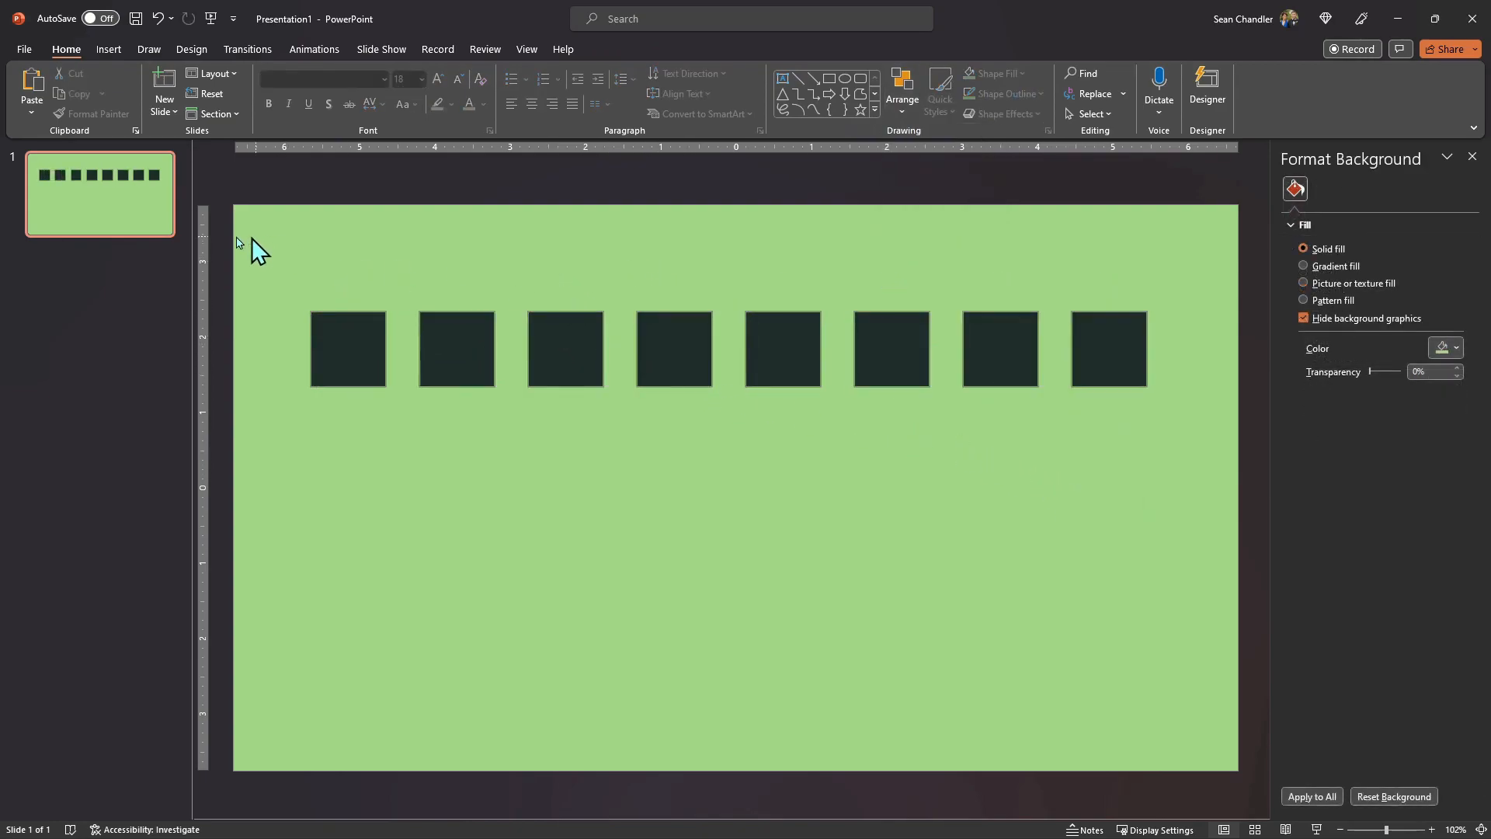
Fill the second square with the pale mint theme color and the third with the light green theme color
drag(275, 246, 748, 501)
click(350, 346)
click(454, 359)
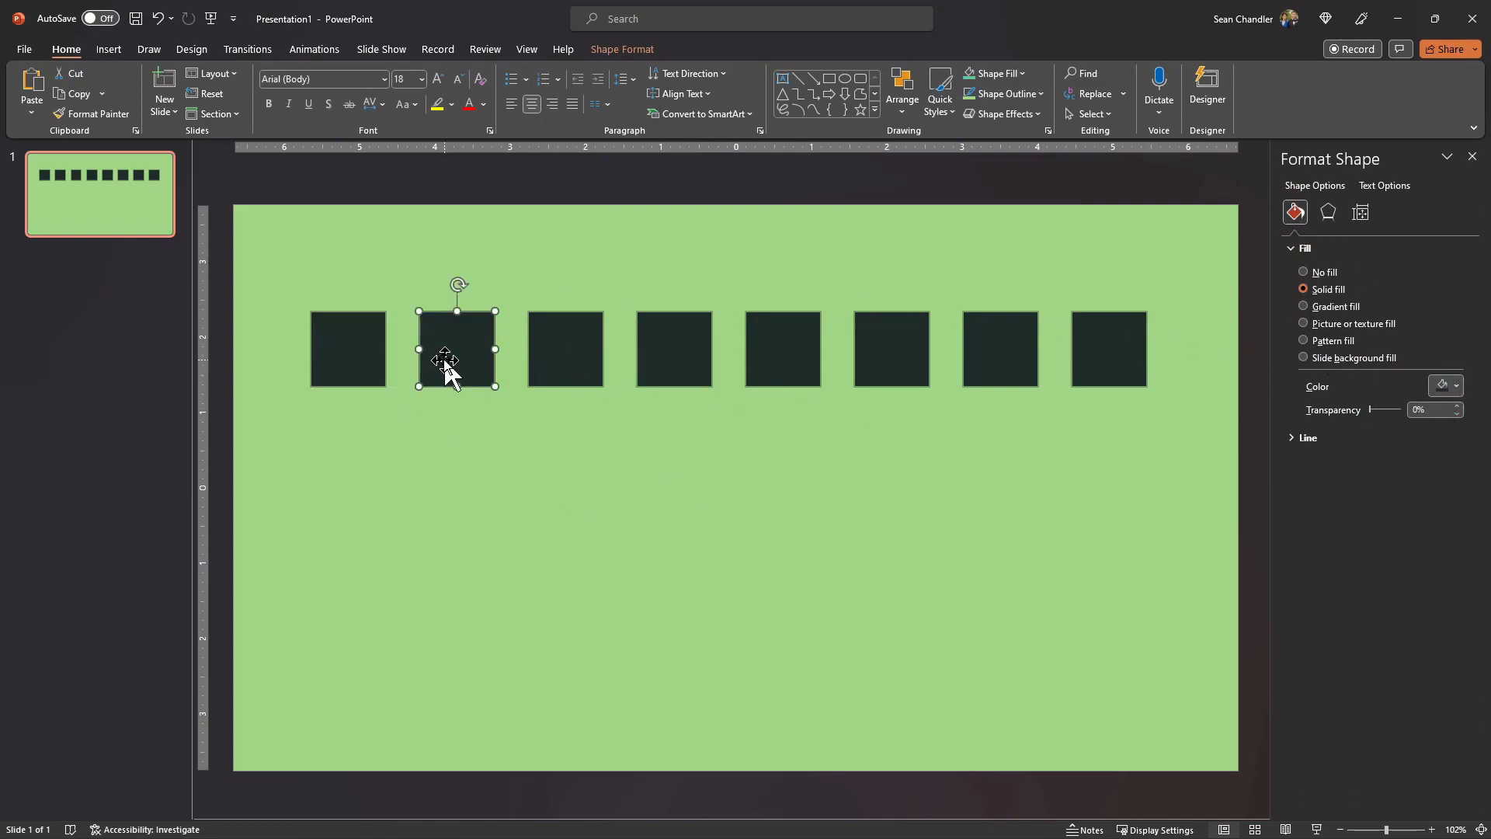
click(1442, 385)
click(1409, 437)
click(573, 356)
click(1455, 386)
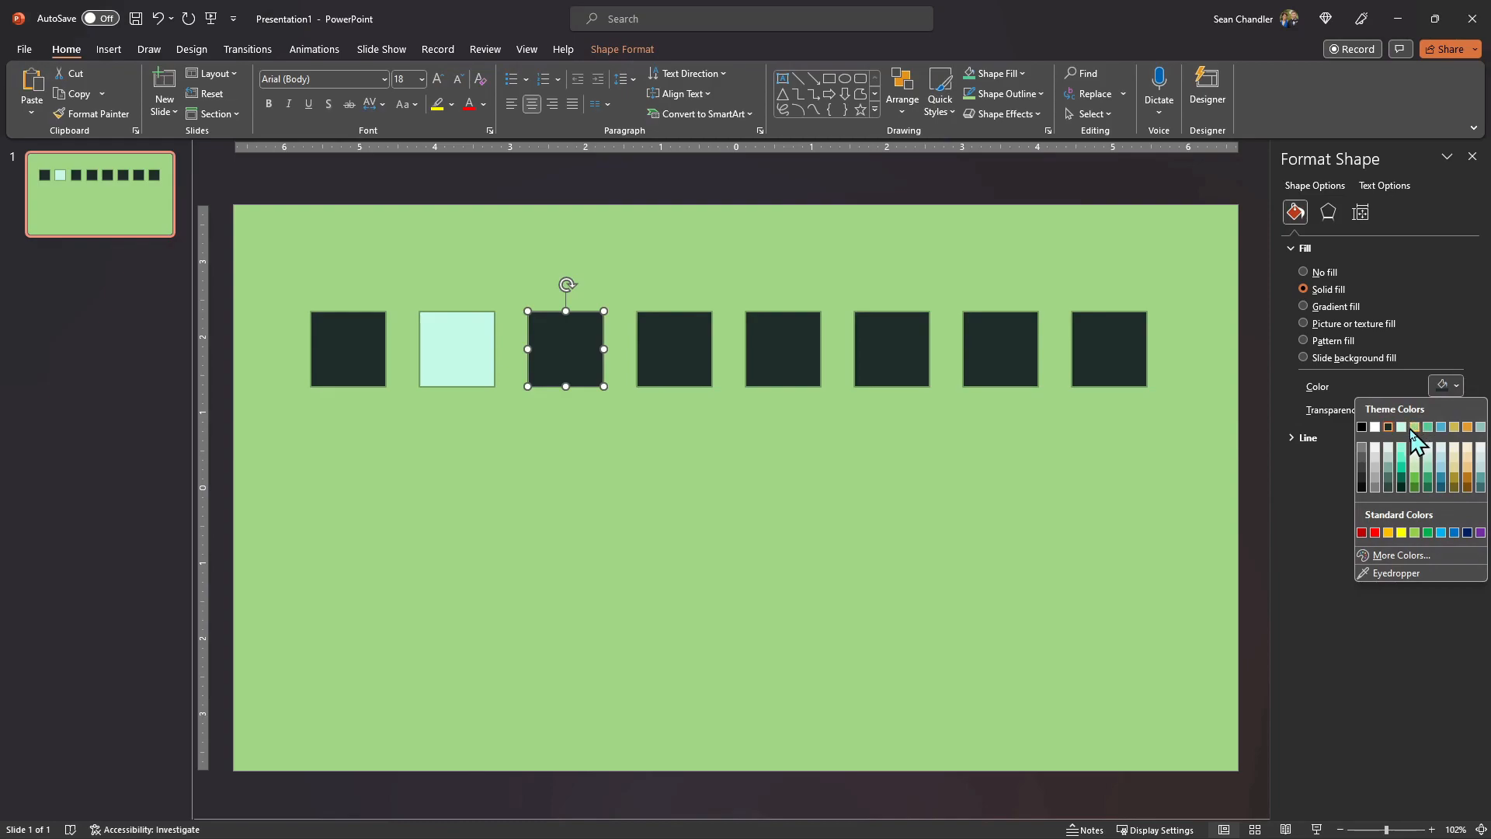
click(1398, 425)
click(1459, 388)
click(1418, 433)
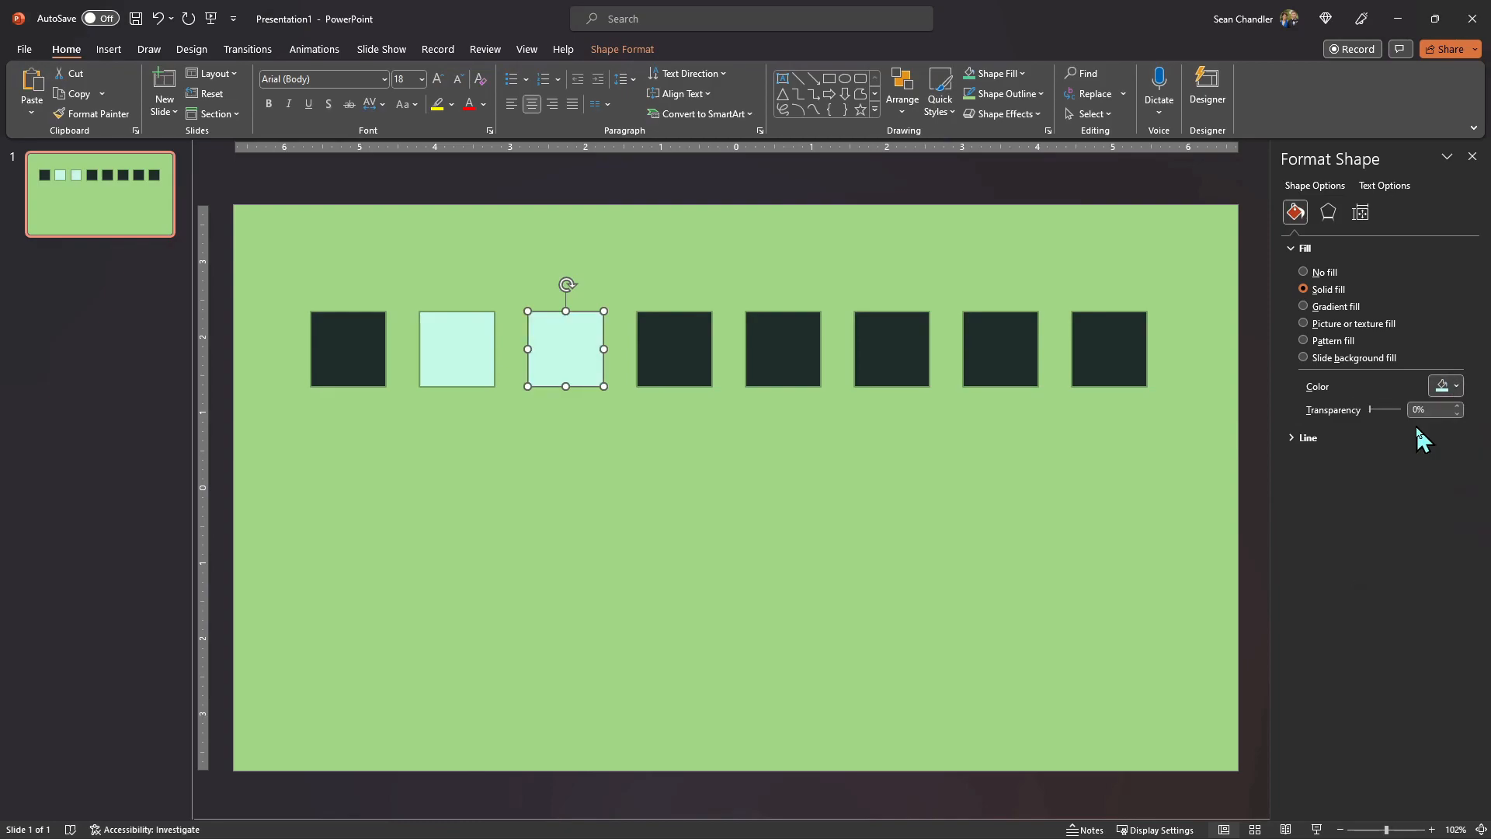
Fill the fourth square with the teal-green theme color and the fifth with the blue theme color
click(692, 366)
click(1457, 385)
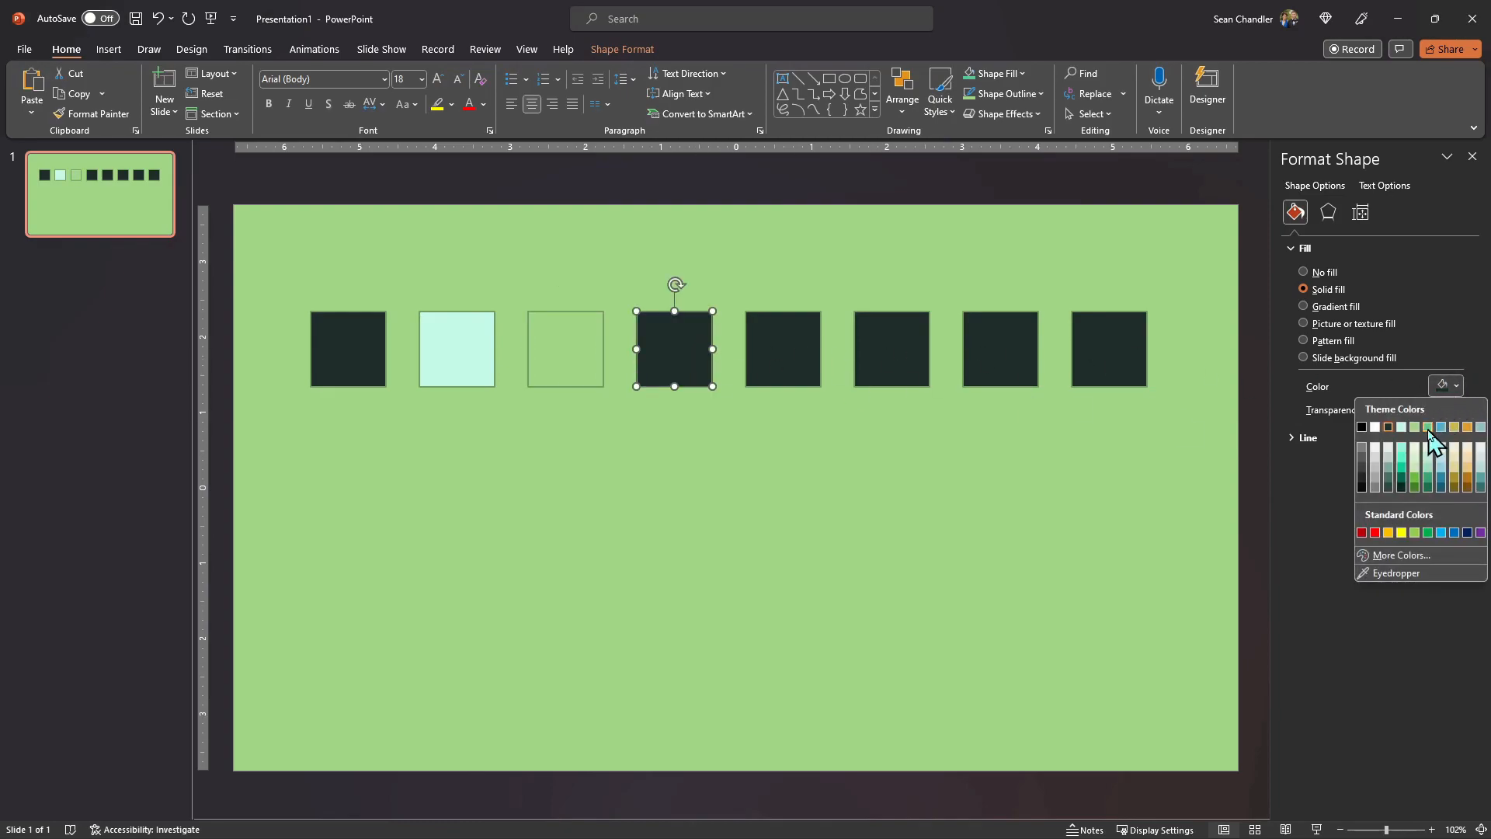
click(1428, 428)
click(799, 375)
click(1449, 387)
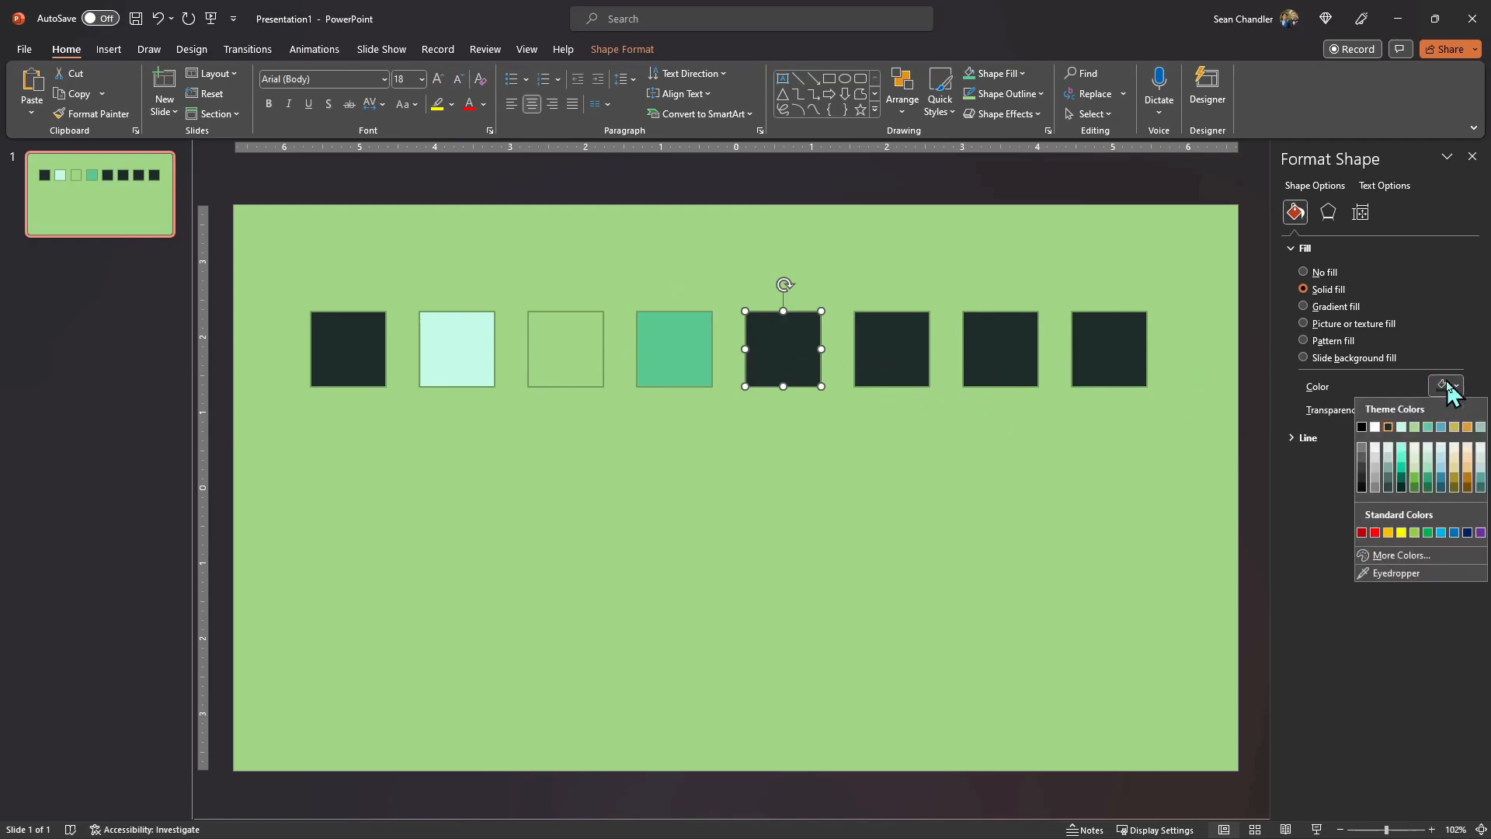
click(1442, 428)
Fill the sixth square with the gold theme color and the seventh with the orange theme color
click(857, 346)
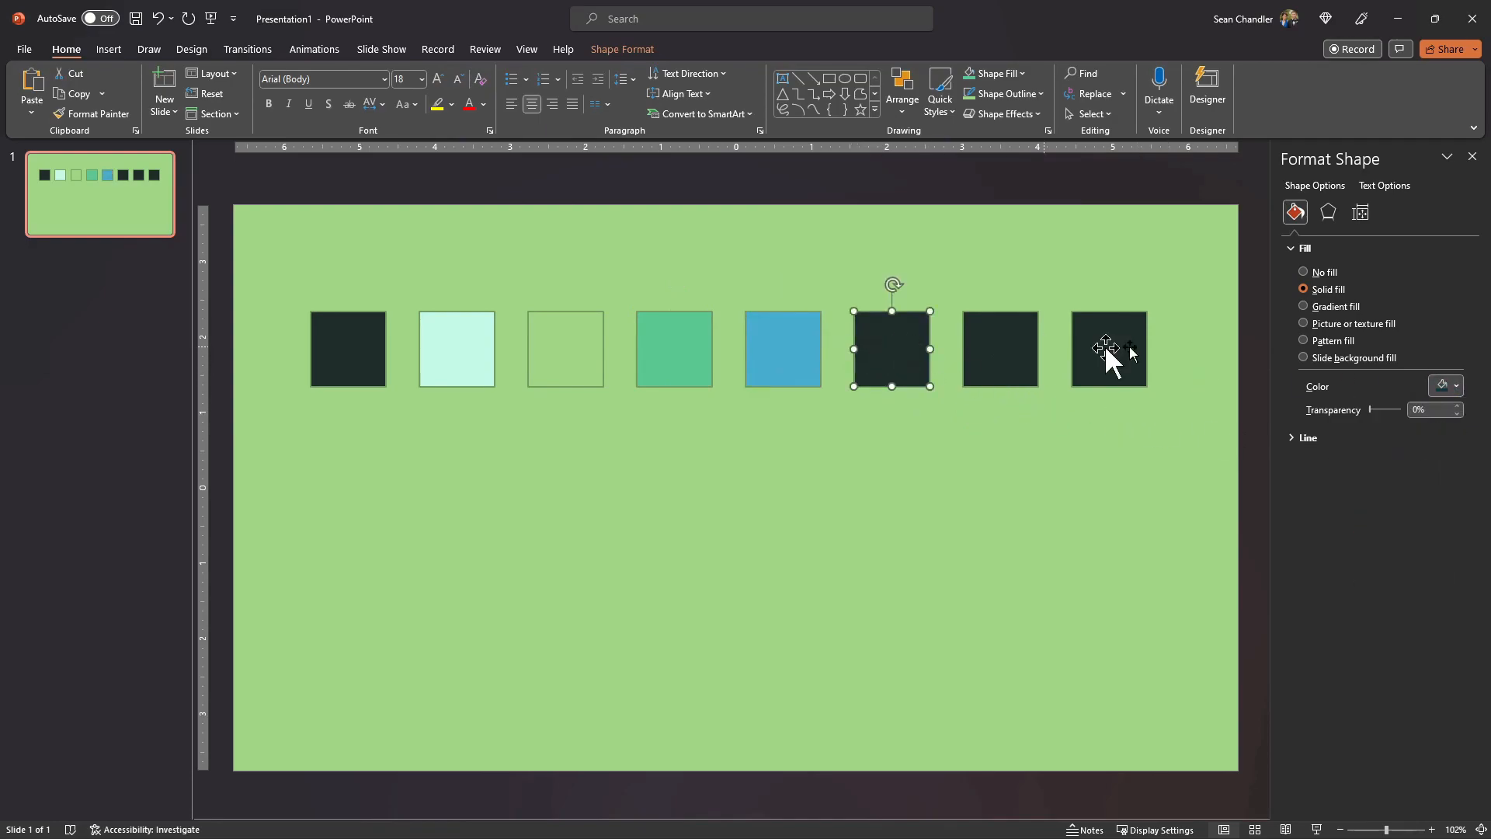
click(1449, 386)
click(1454, 428)
click(1035, 349)
click(1435, 386)
click(1465, 428)
Fill the eighth square with the gray-blue theme color at the end of the theme palette
click(1138, 359)
click(1453, 386)
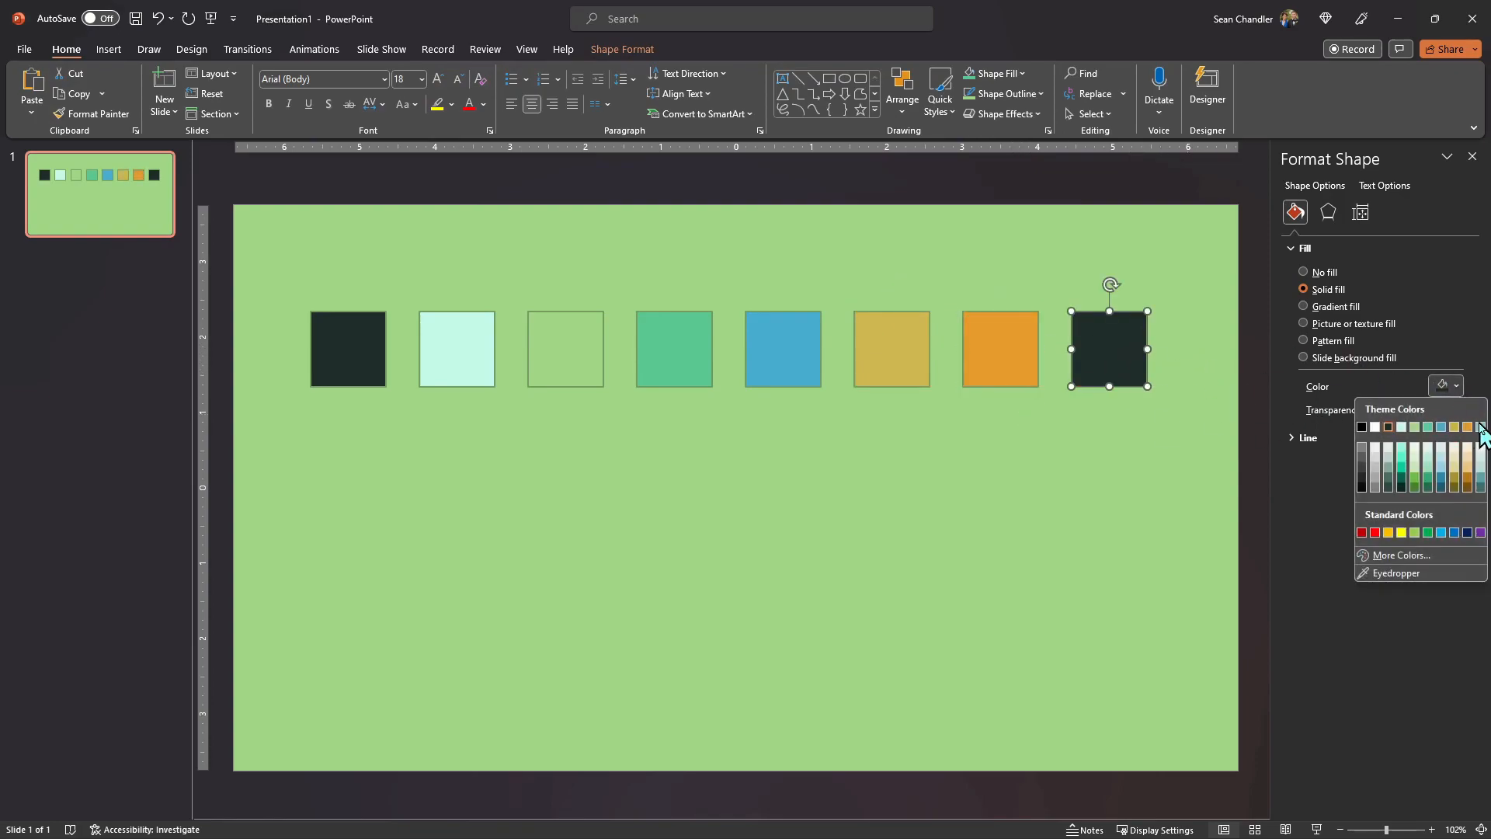
click(1481, 427)
click(673, 534)
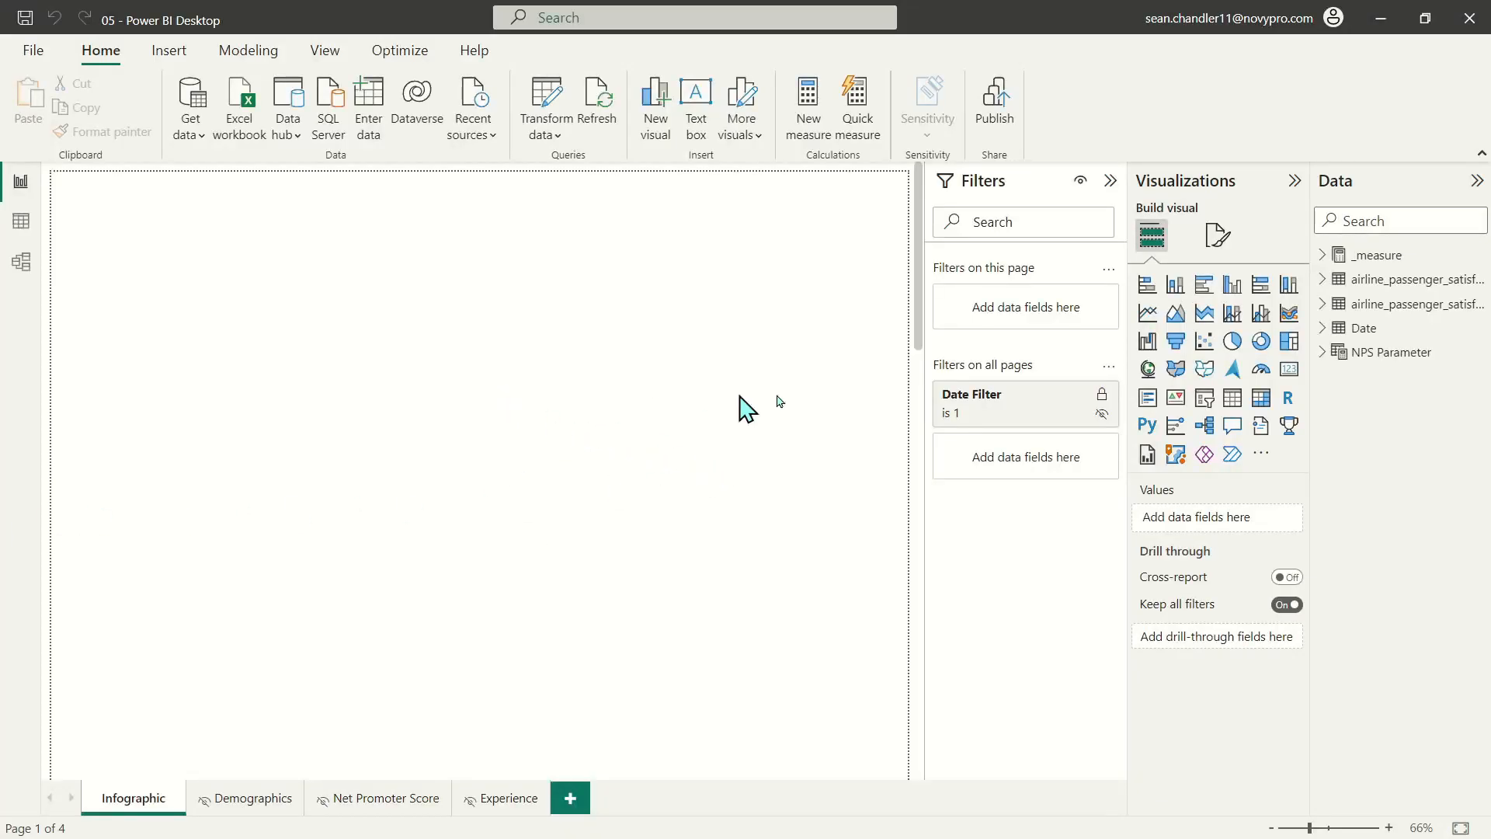
In Power BI Desktop, review the Infographic page's canvas settings and the theme colors offered for its canvas background
click(1219, 239)
click(1230, 380)
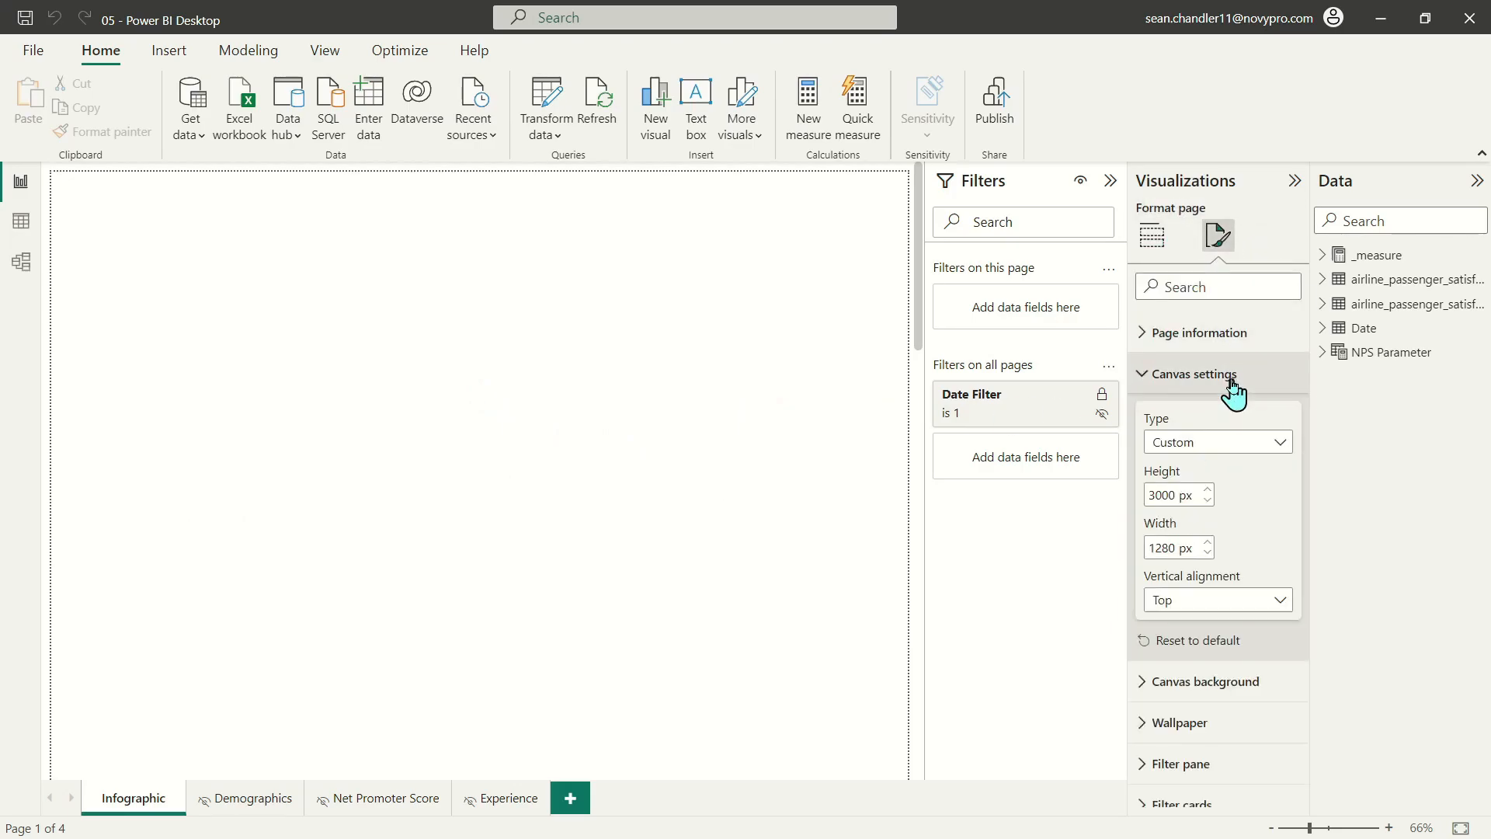
click(1230, 377)
click(1234, 423)
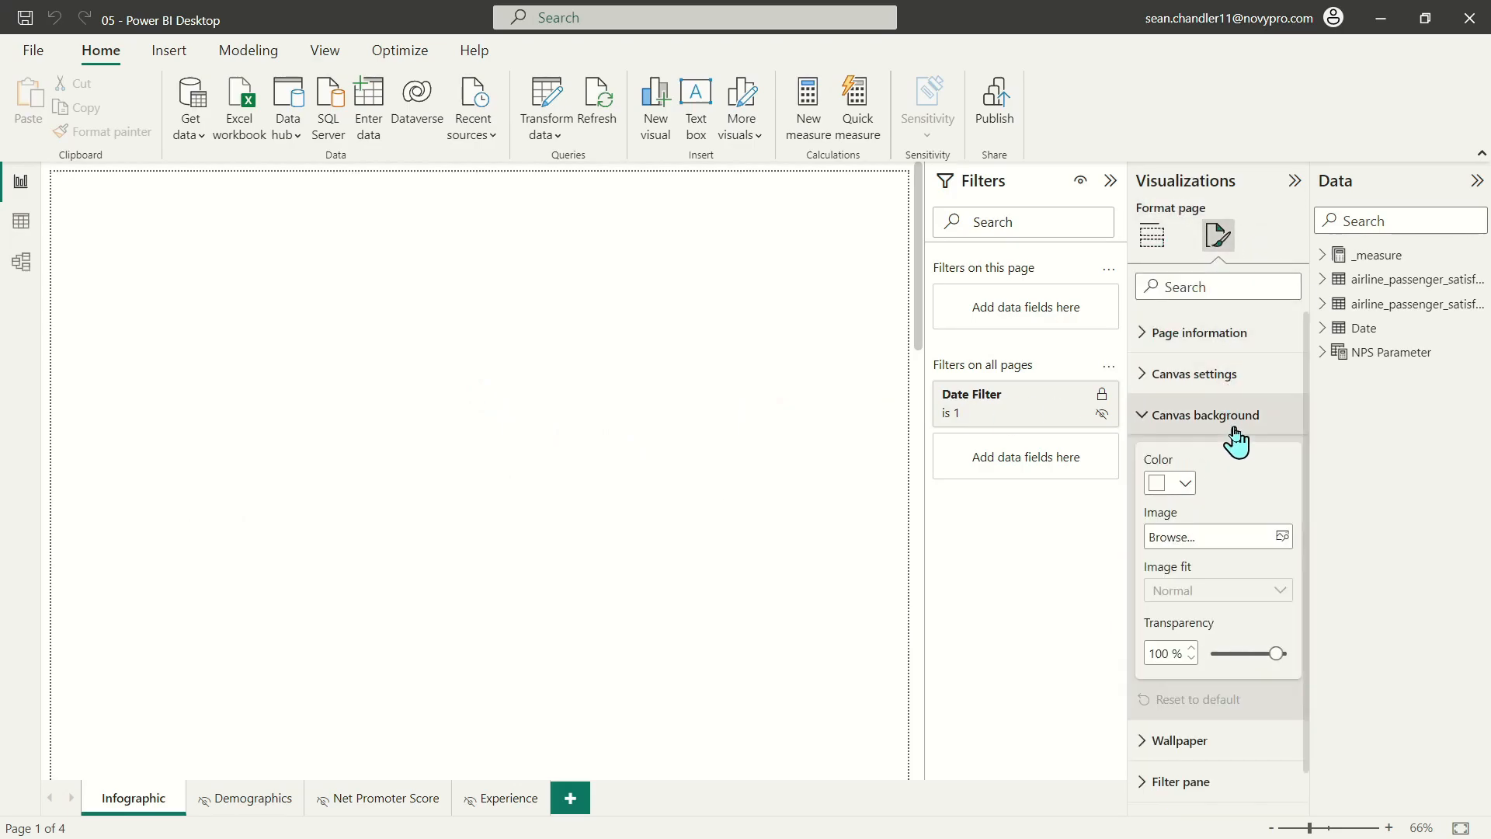
click(1175, 483)
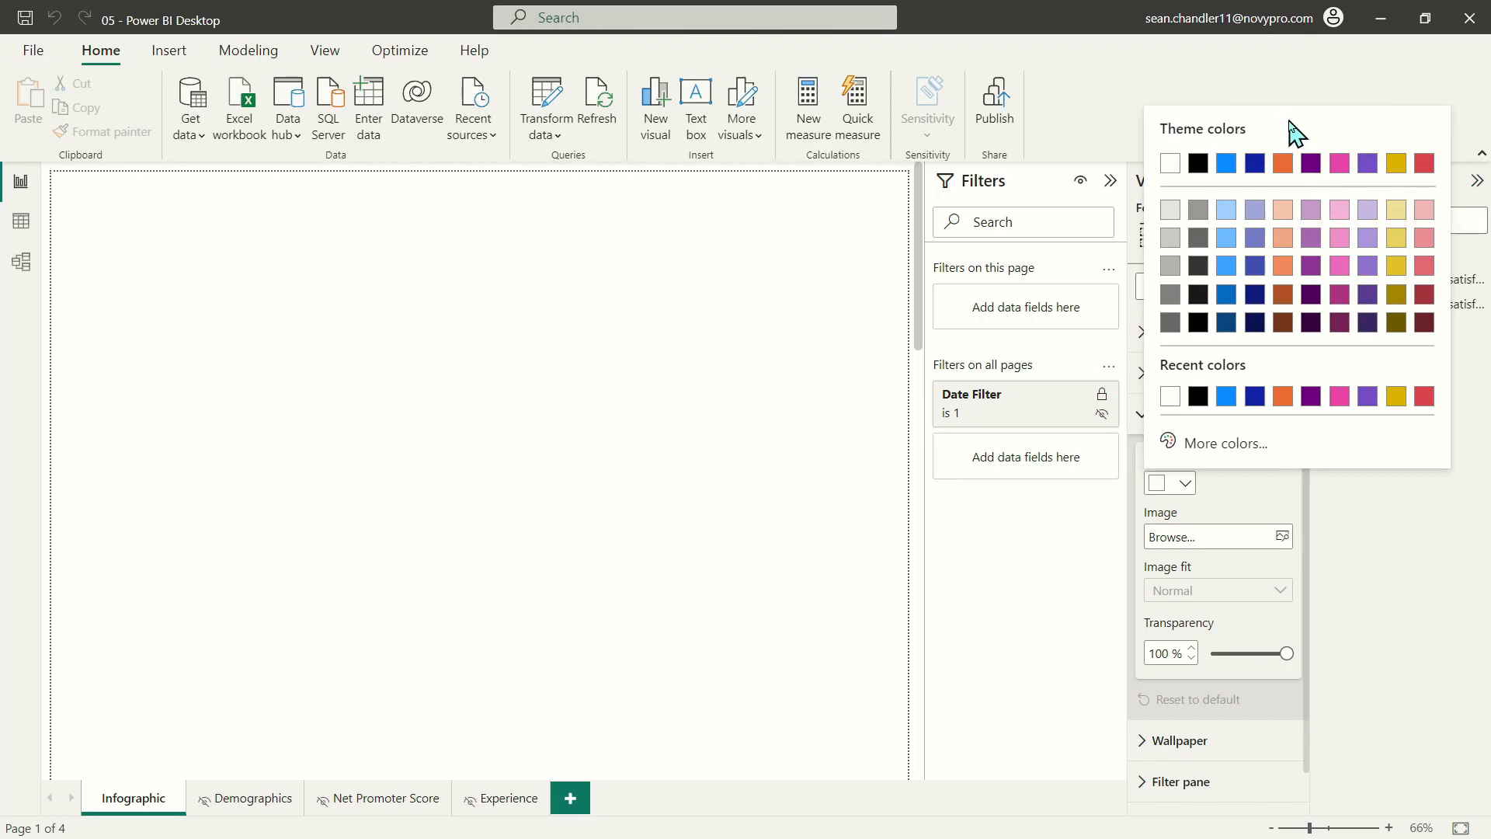
click(752, 326)
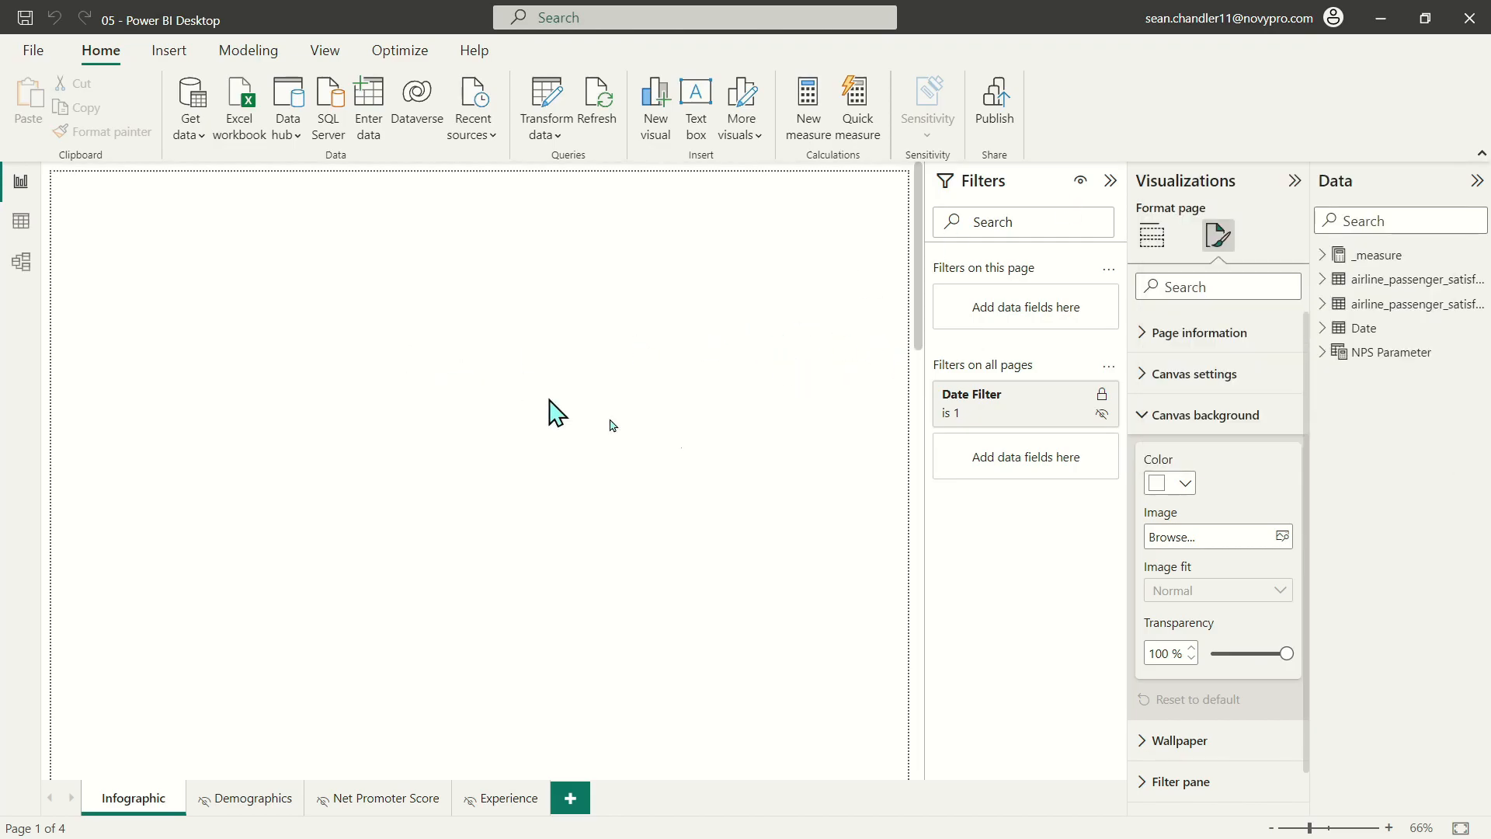
click(1185, 482)
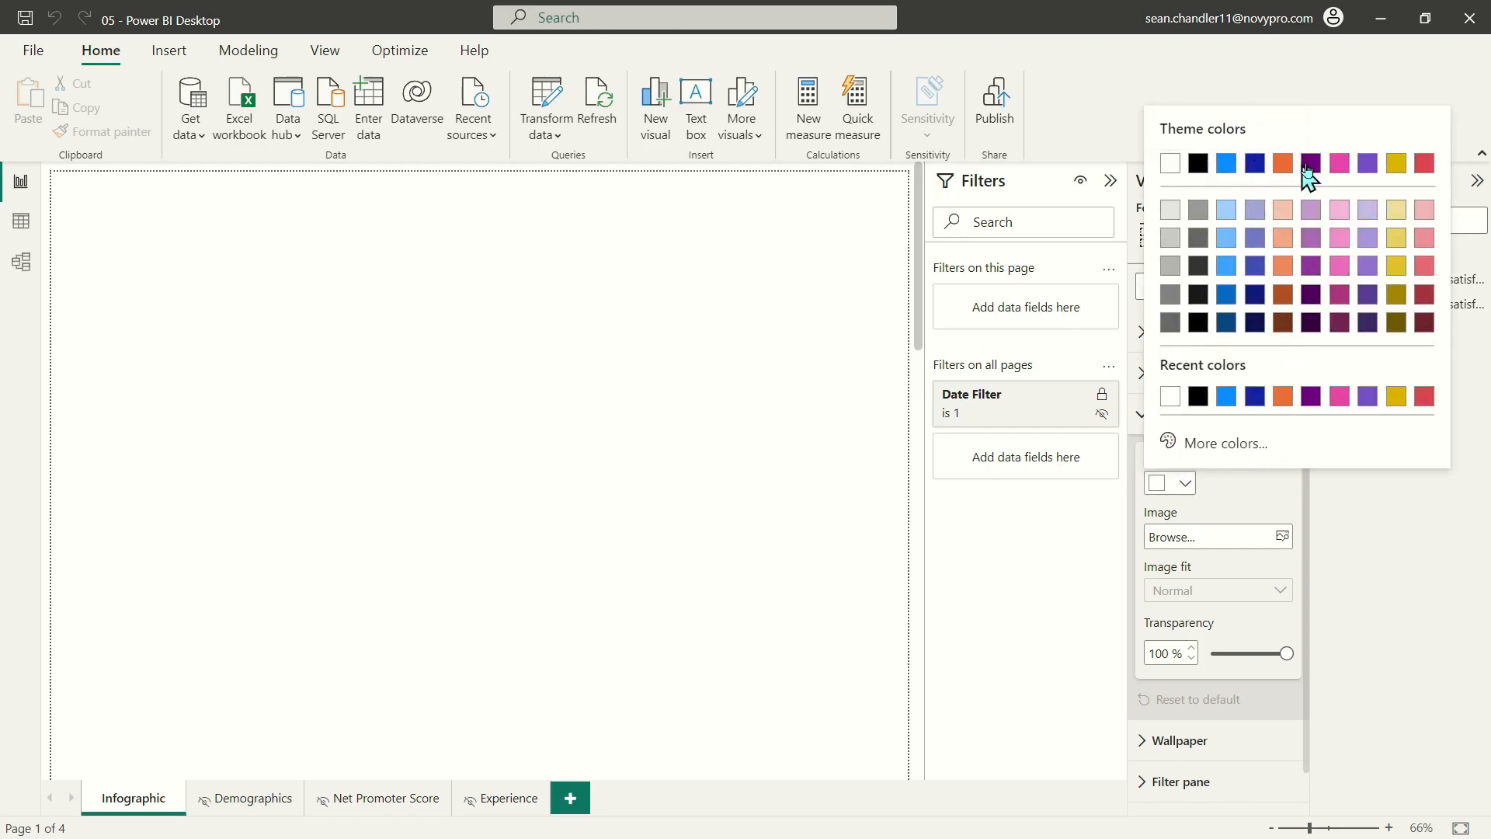
click(595, 311)
Apply the built-in Power BI theme of navy, blue, pink and red to the report and check its colors for the canvas background
drag(1084, 20, 1052, 506)
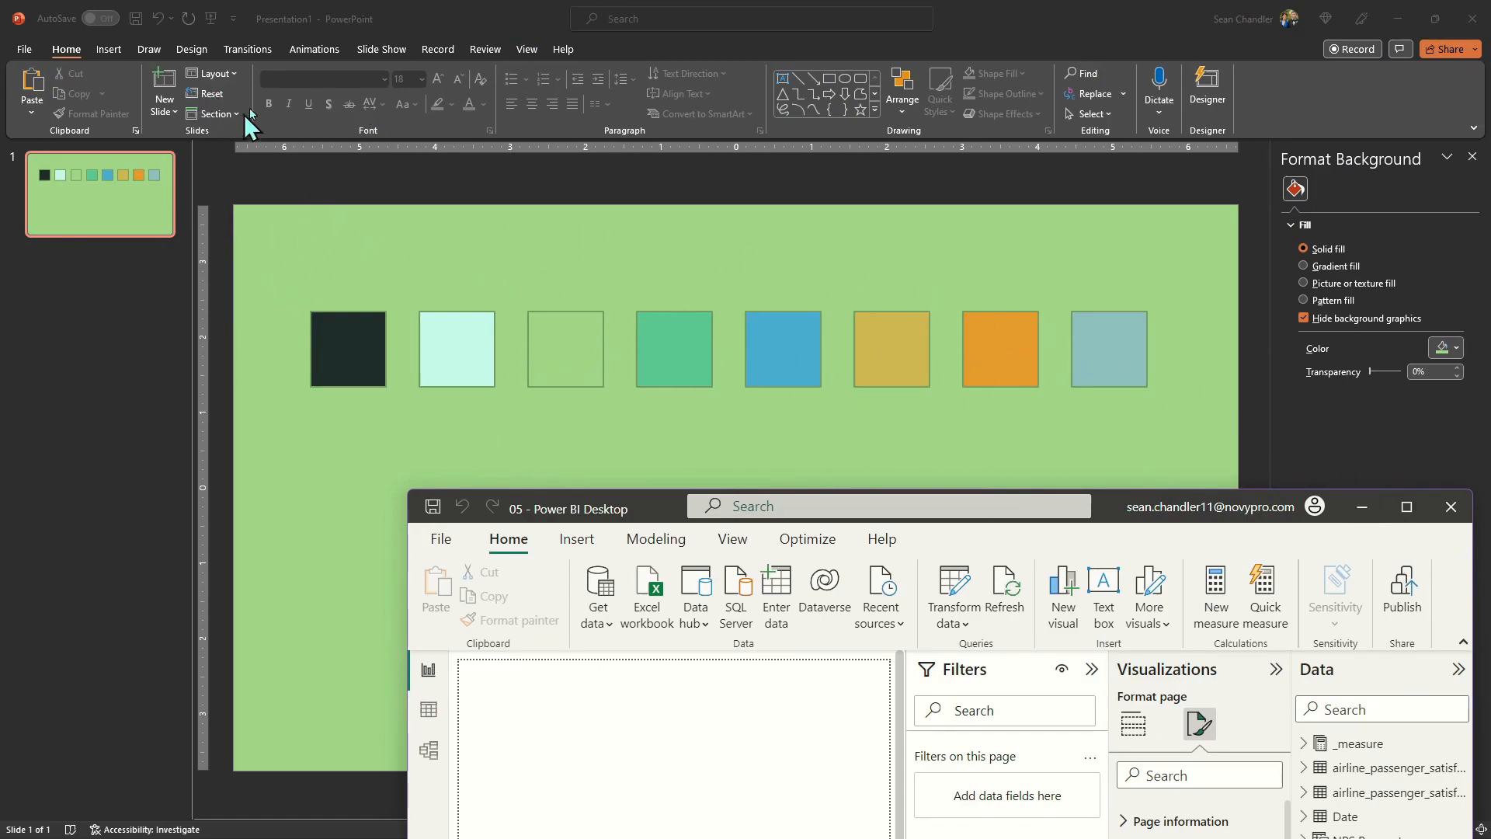
click(1405, 507)
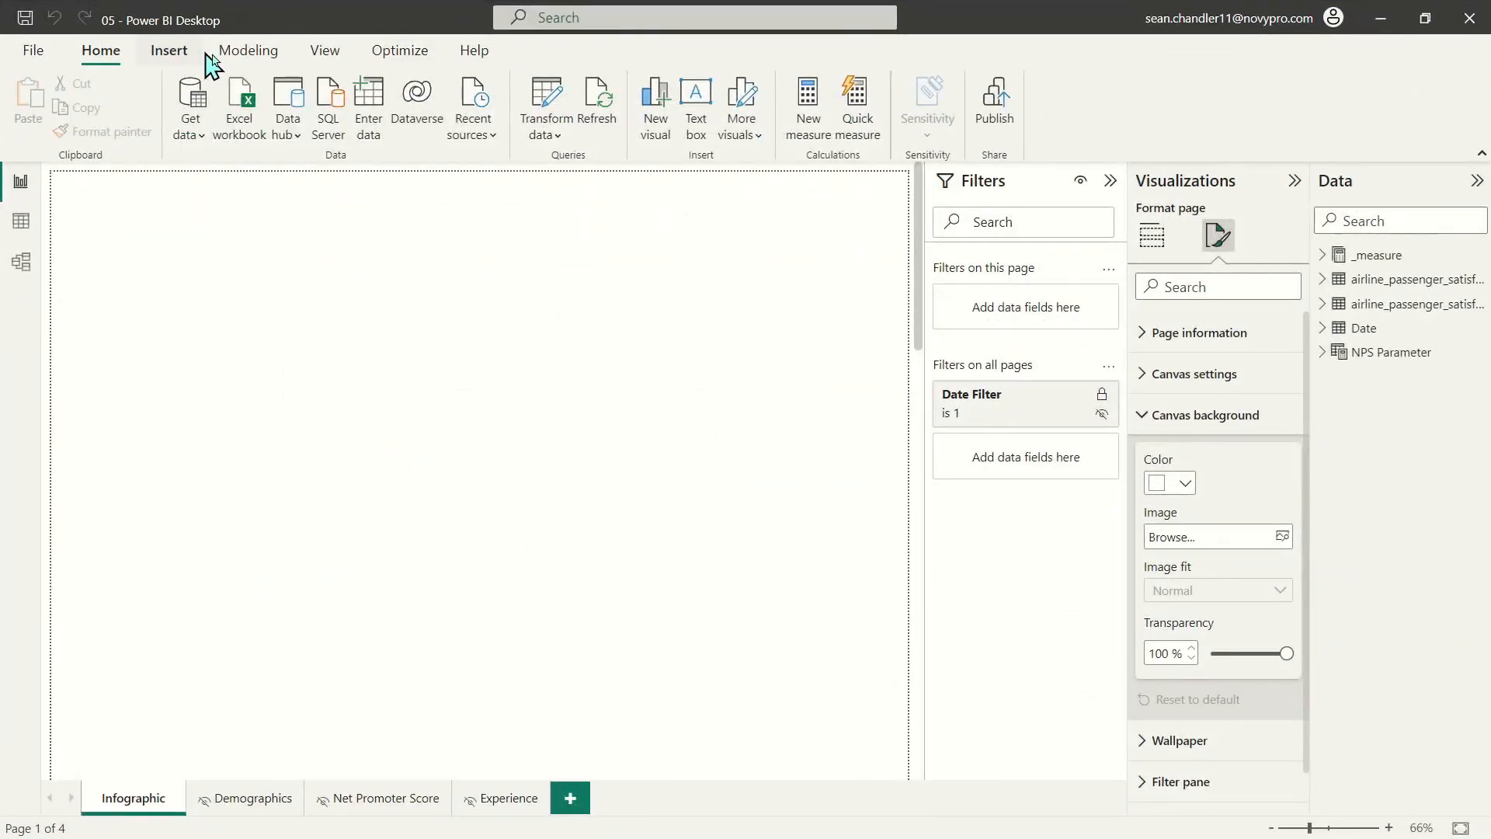
click(326, 52)
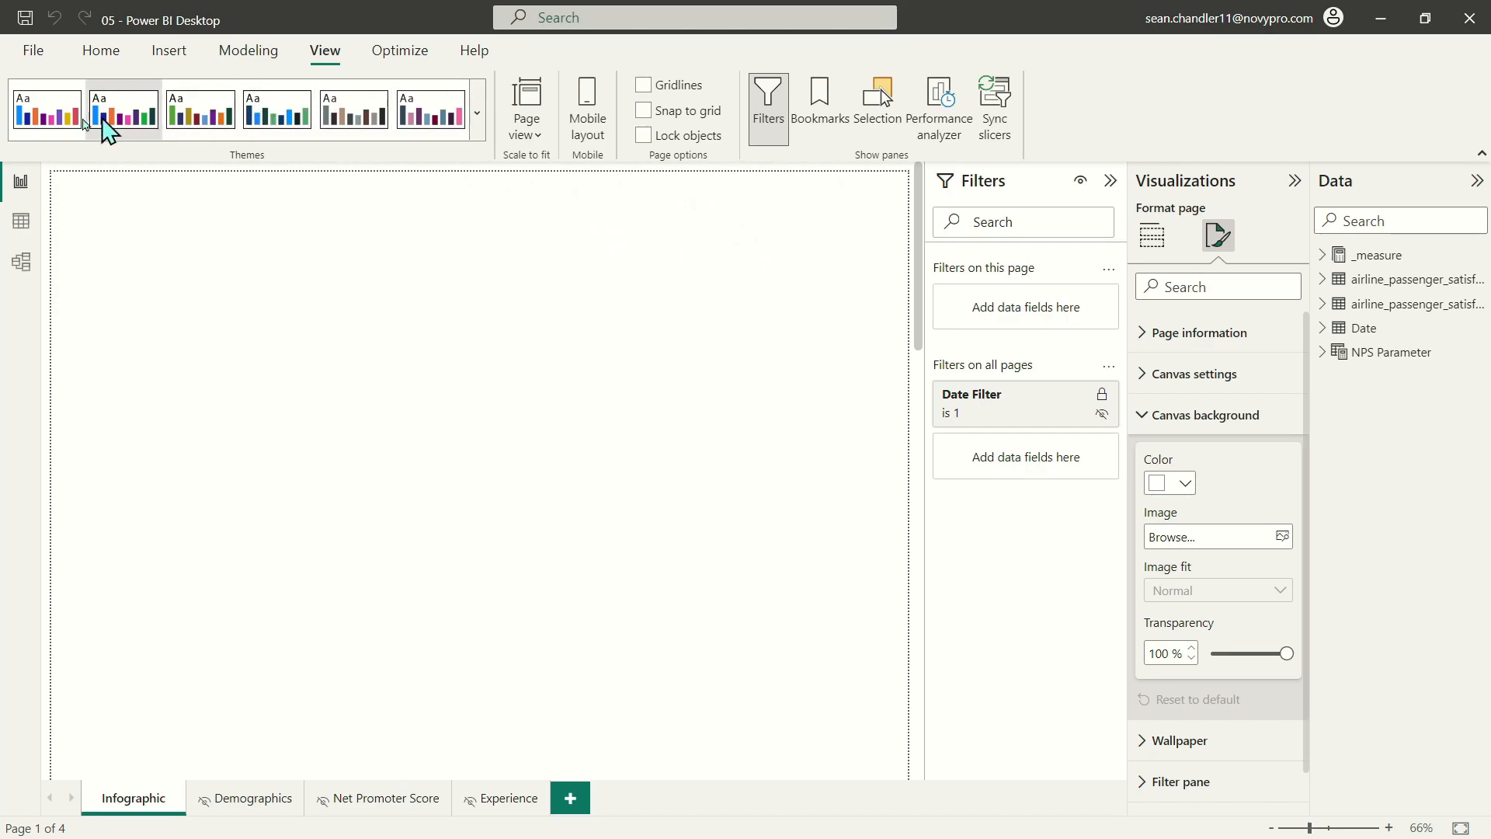
click(477, 115)
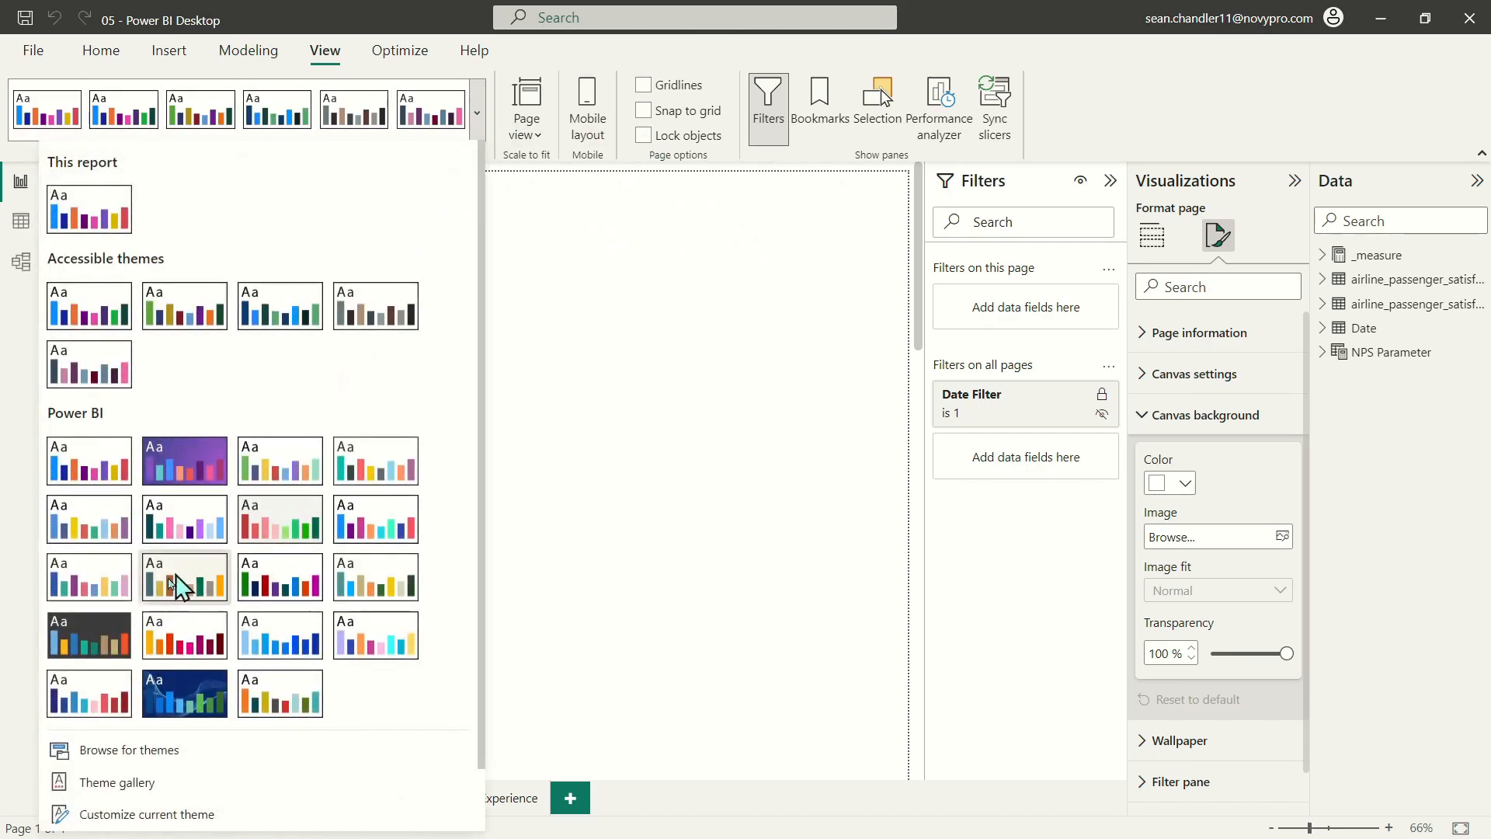
click(84, 703)
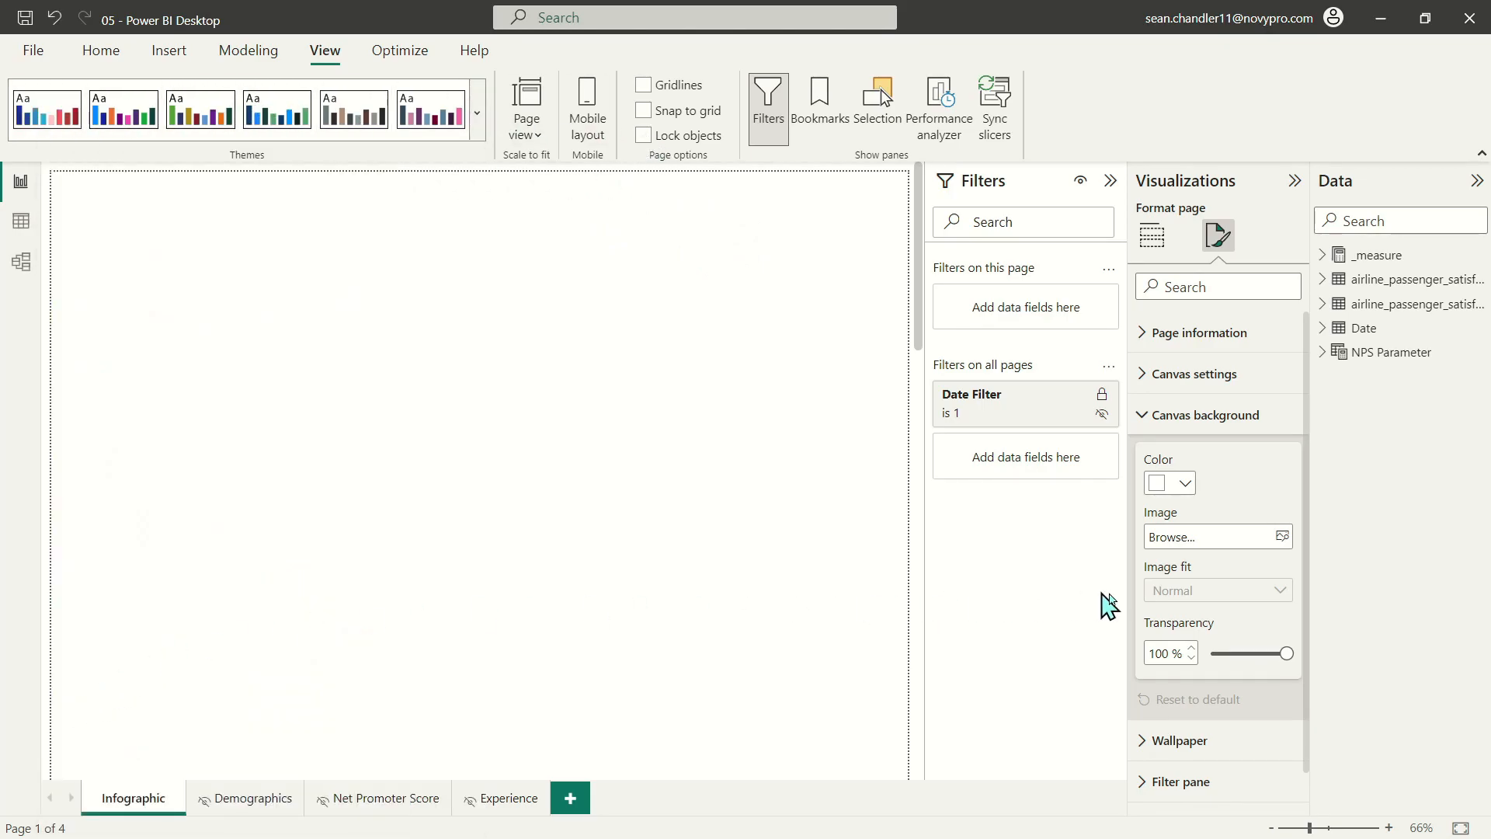
click(1168, 483)
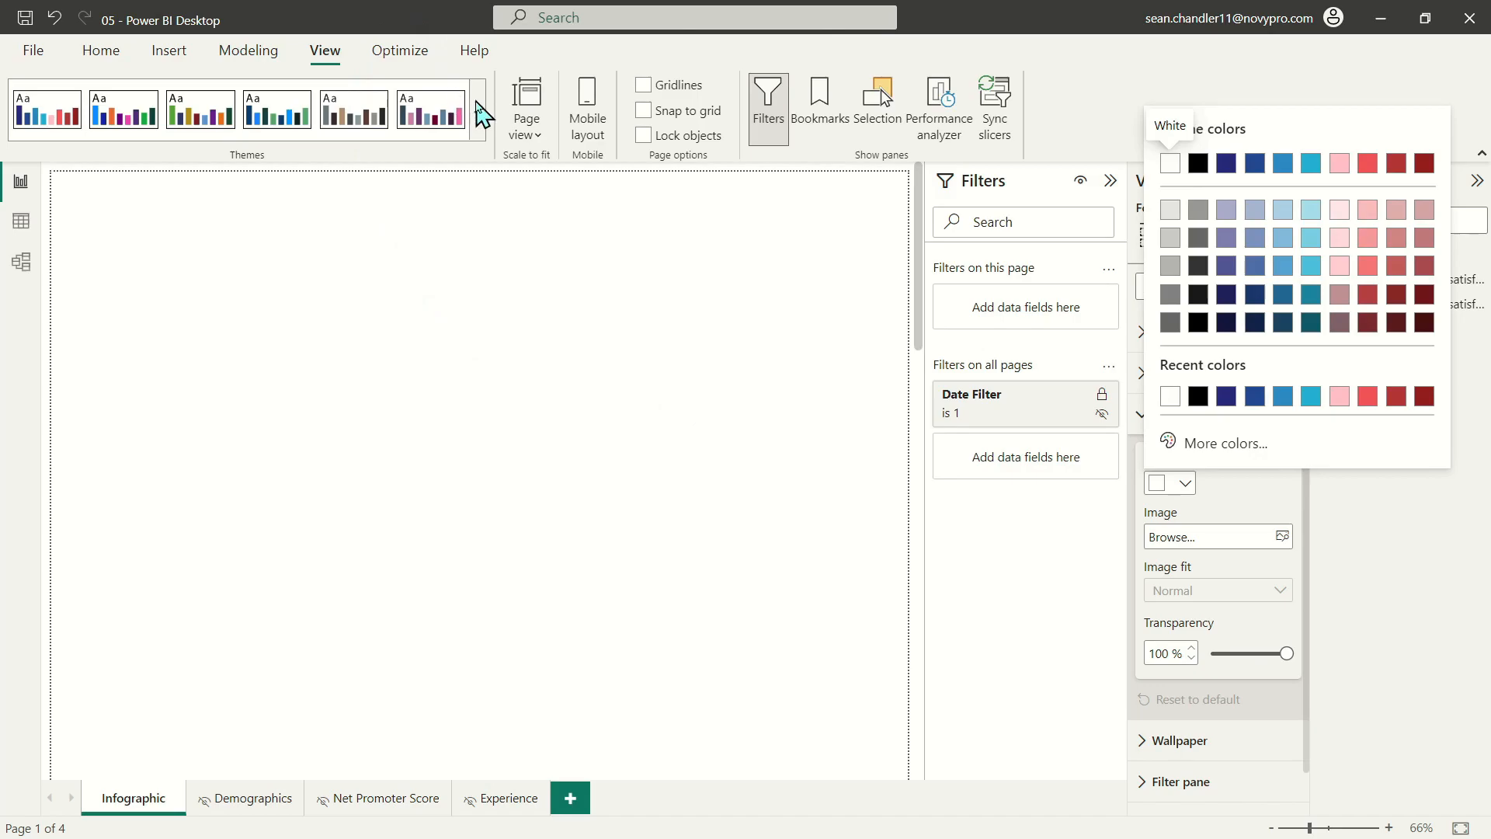
Apply the Solar theme to the report and check its colors in the canvas background color choices
click(478, 109)
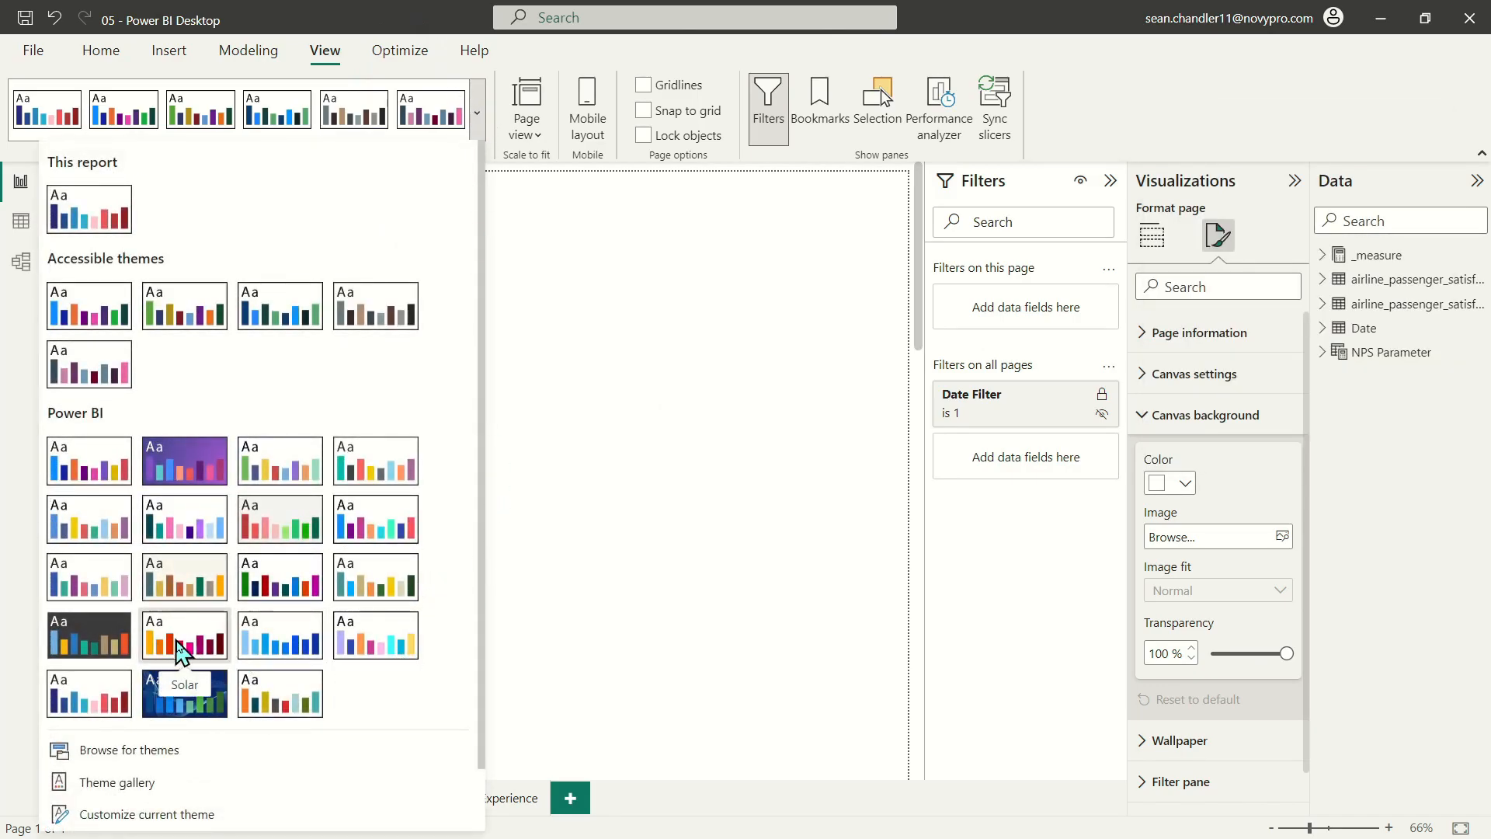
click(176, 652)
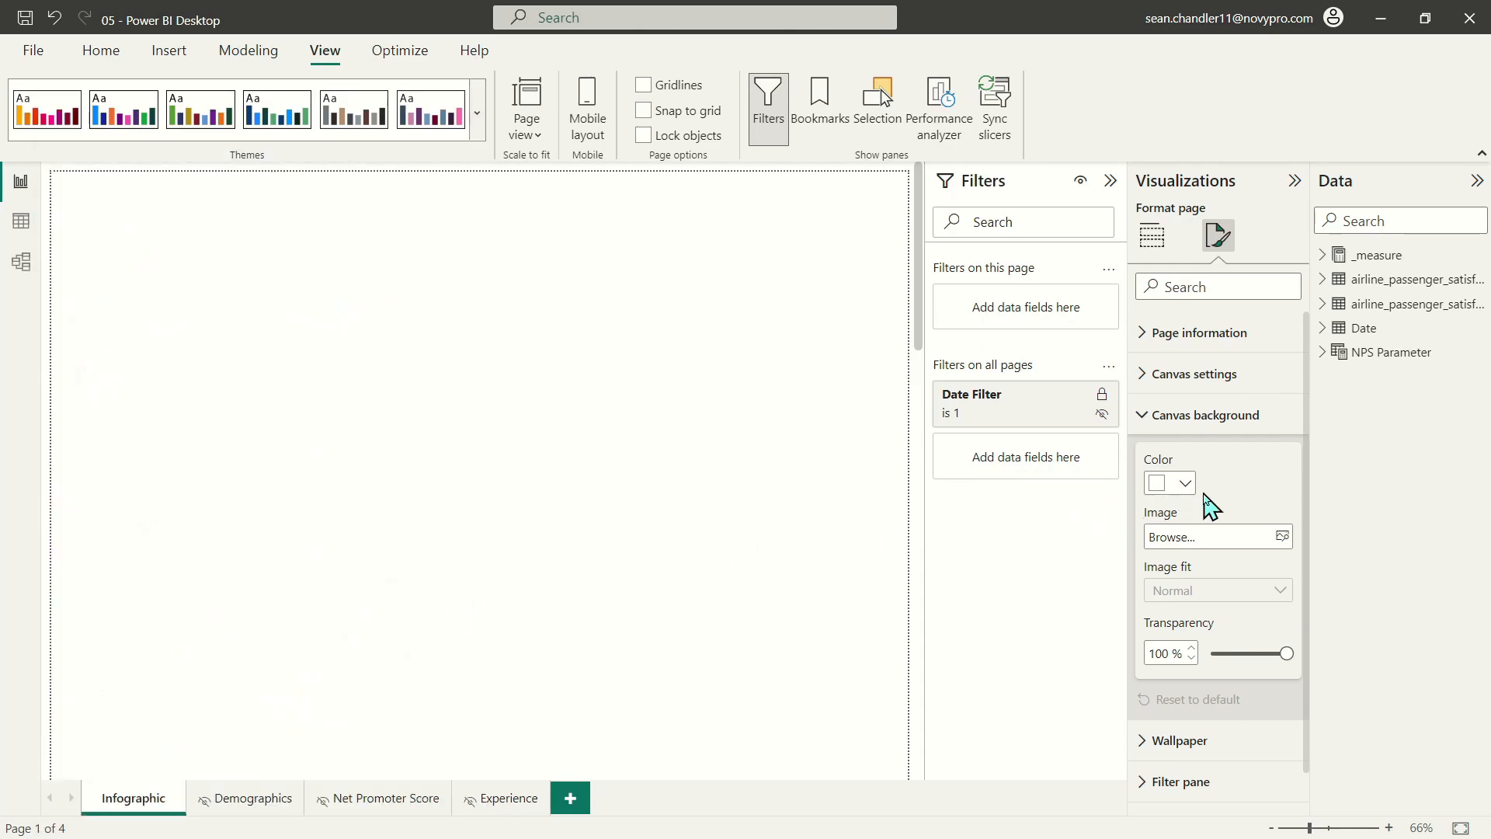
click(1165, 485)
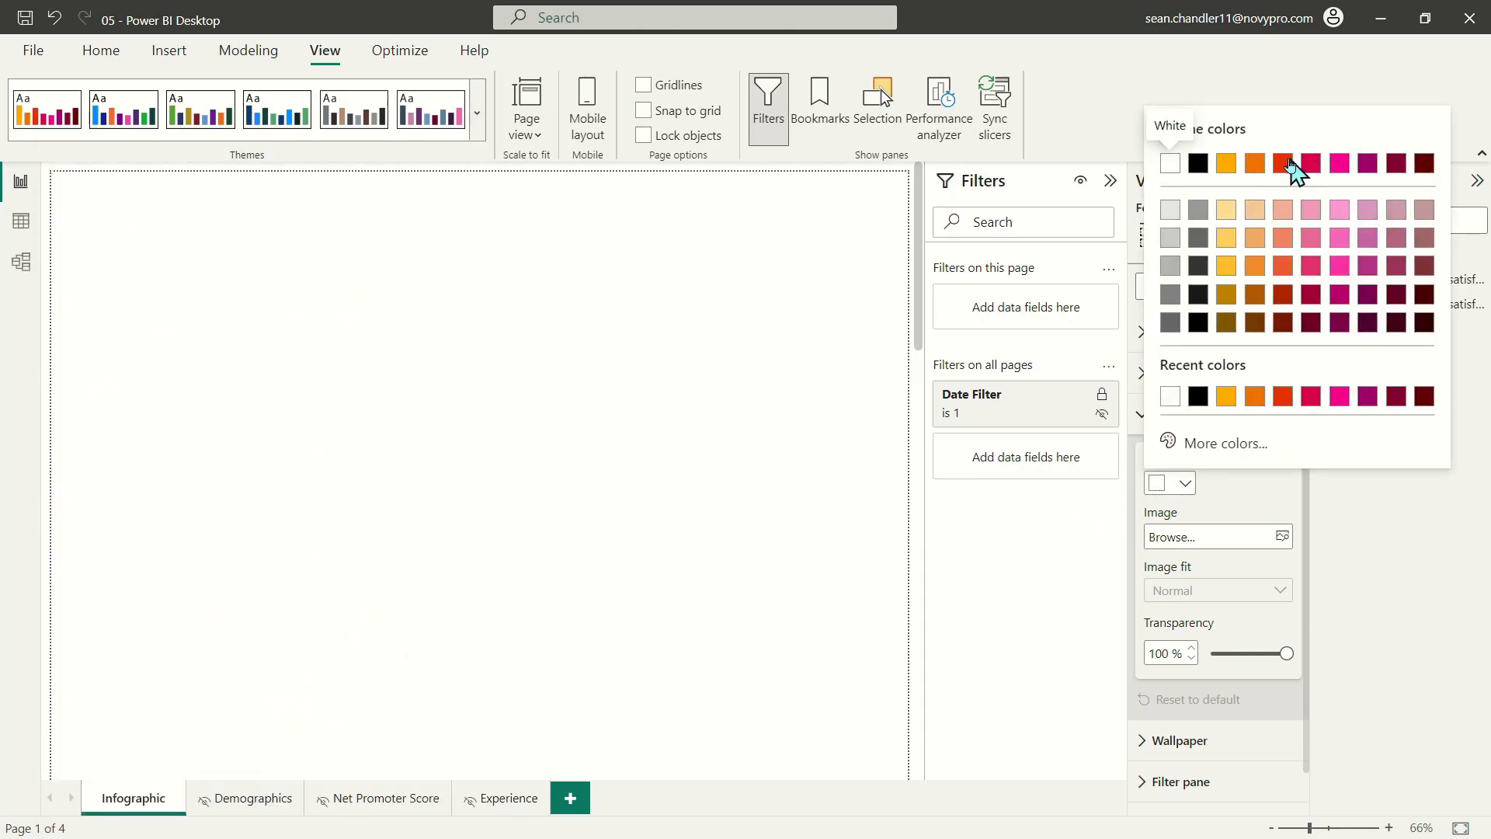
click(455, 295)
Open the current Solar theme for customization of its name and colors
click(477, 112)
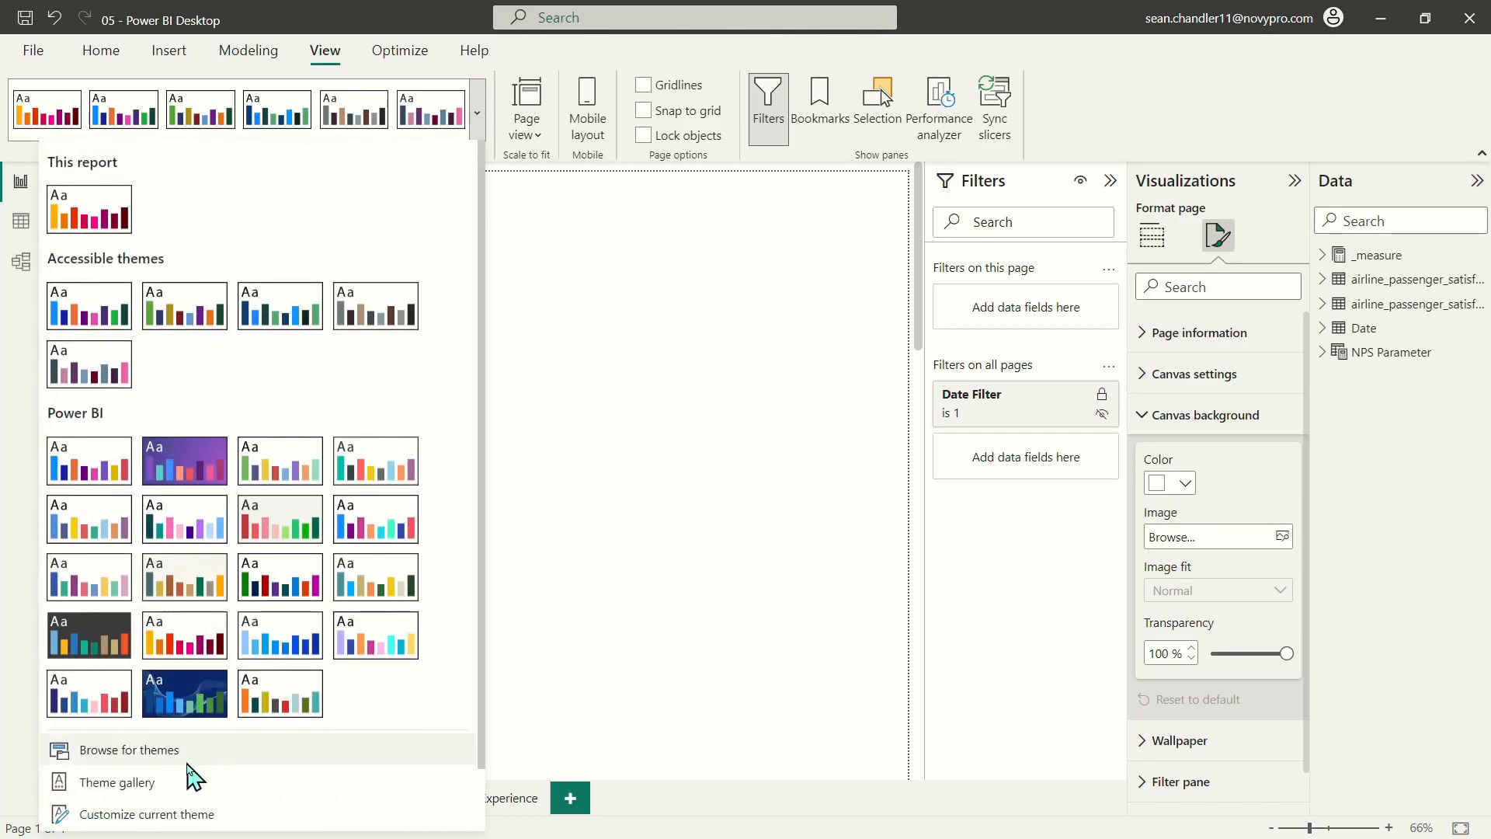
scroll(192, 776, down, 1)
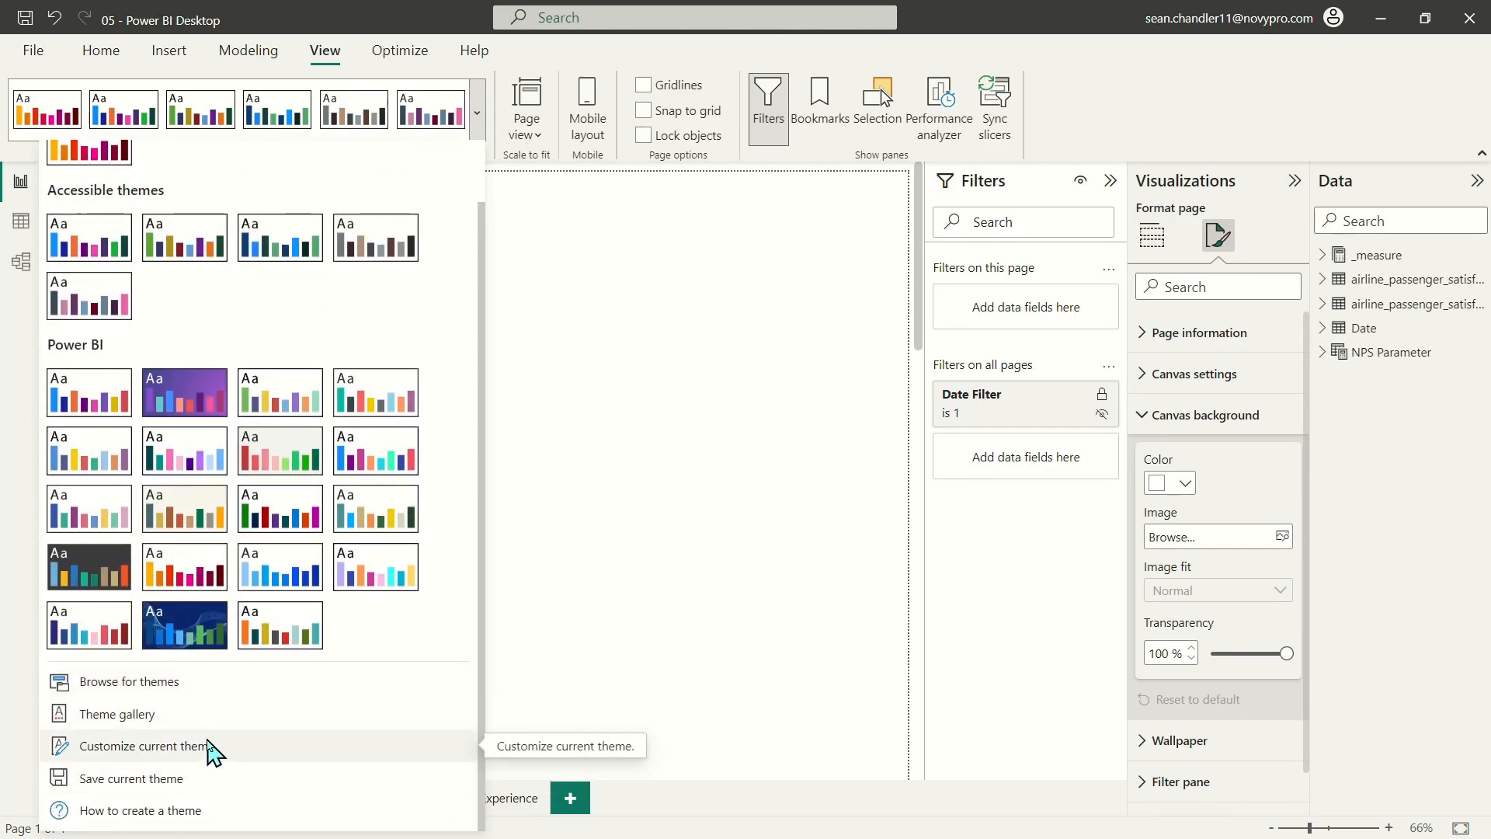
click(211, 750)
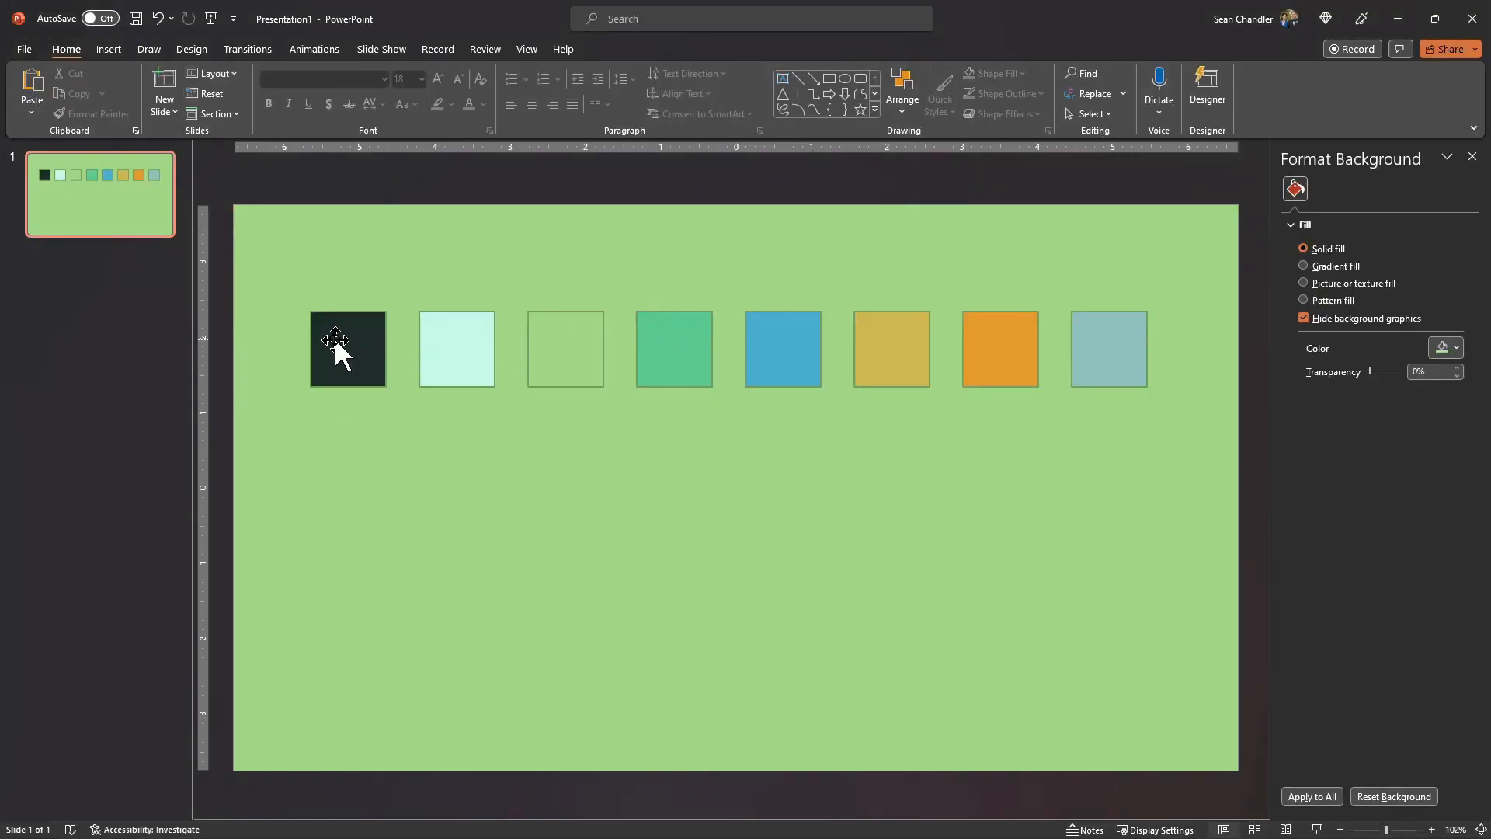
Switch to PowerPoint and get the hex code of the first, dark square's fill from its custom color settings
click(336, 342)
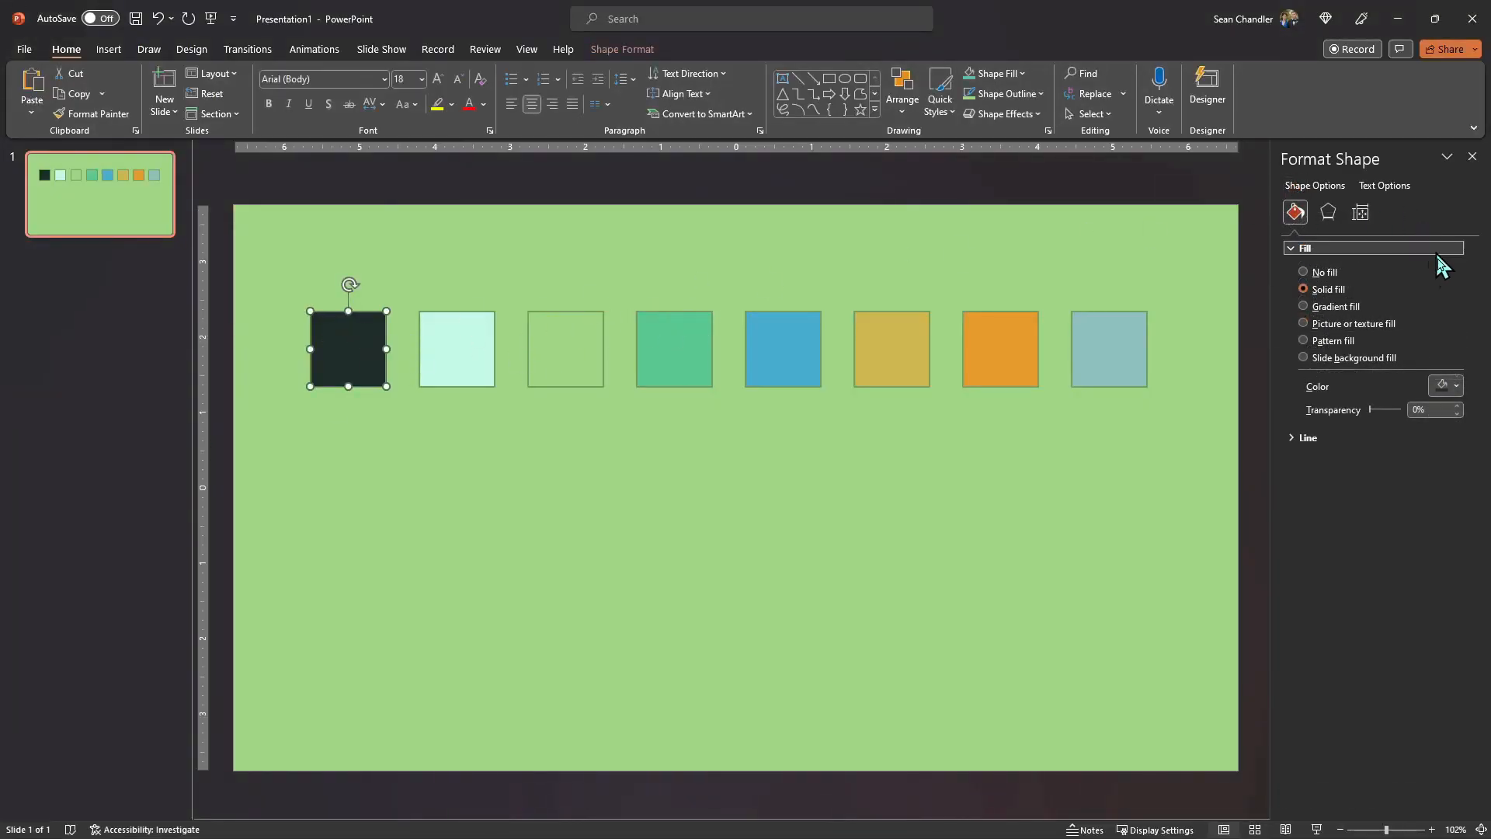
click(1446, 388)
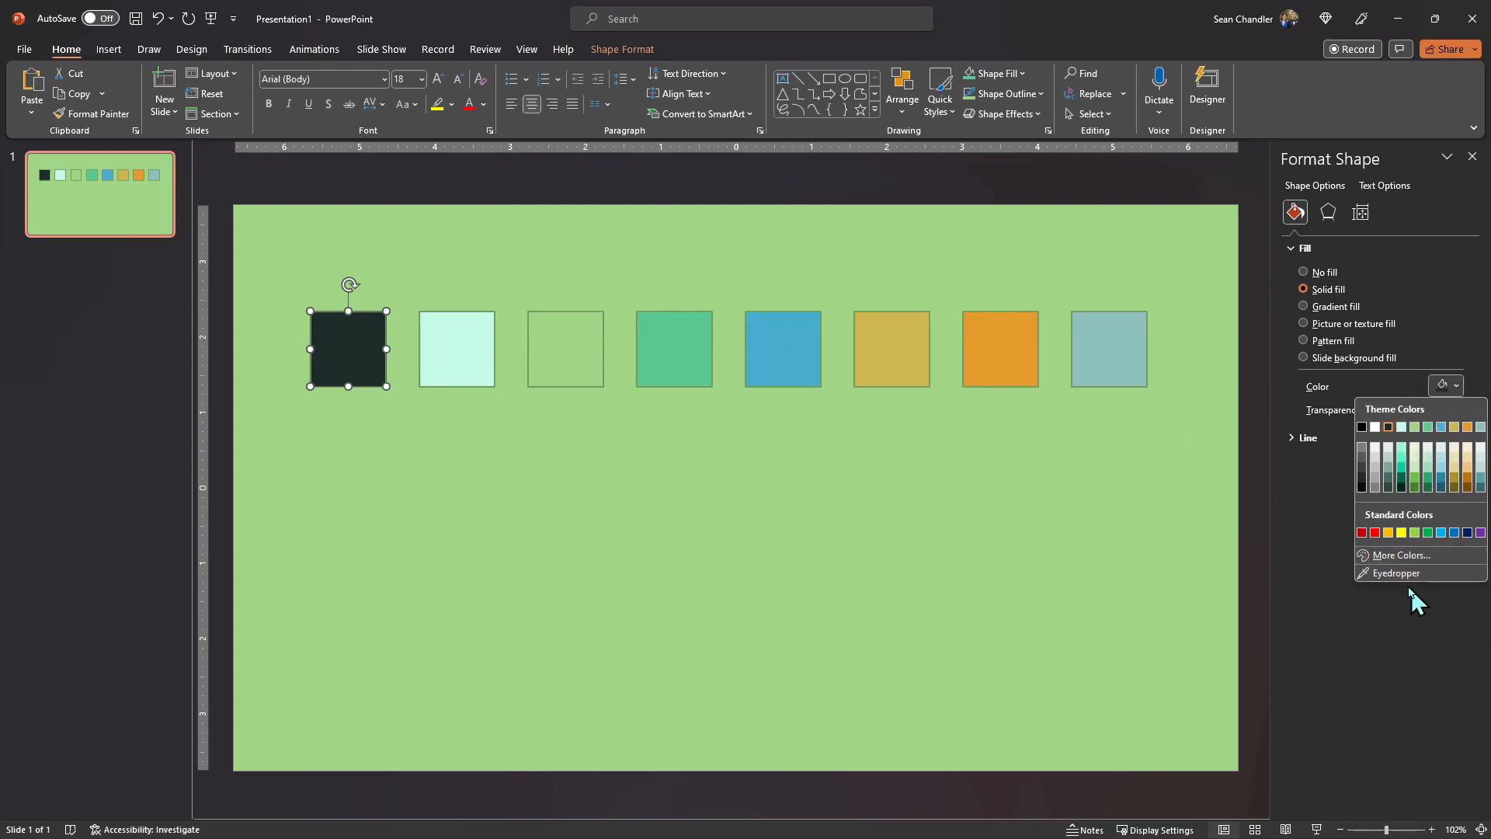
click(1401, 554)
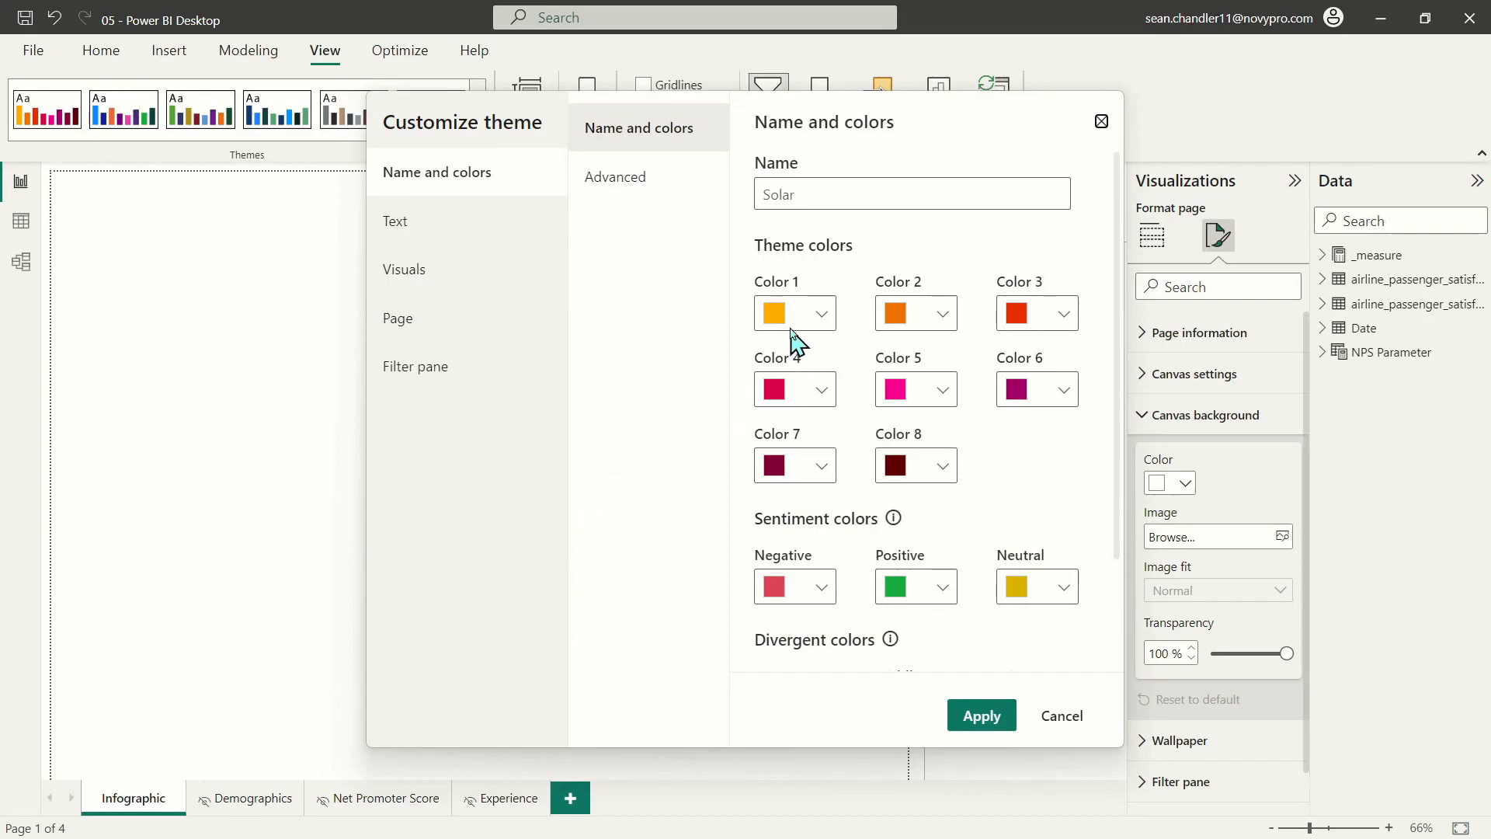
Back in Power BI Desktop, set Color 1 of the customized theme to #1F2D29
click(800, 317)
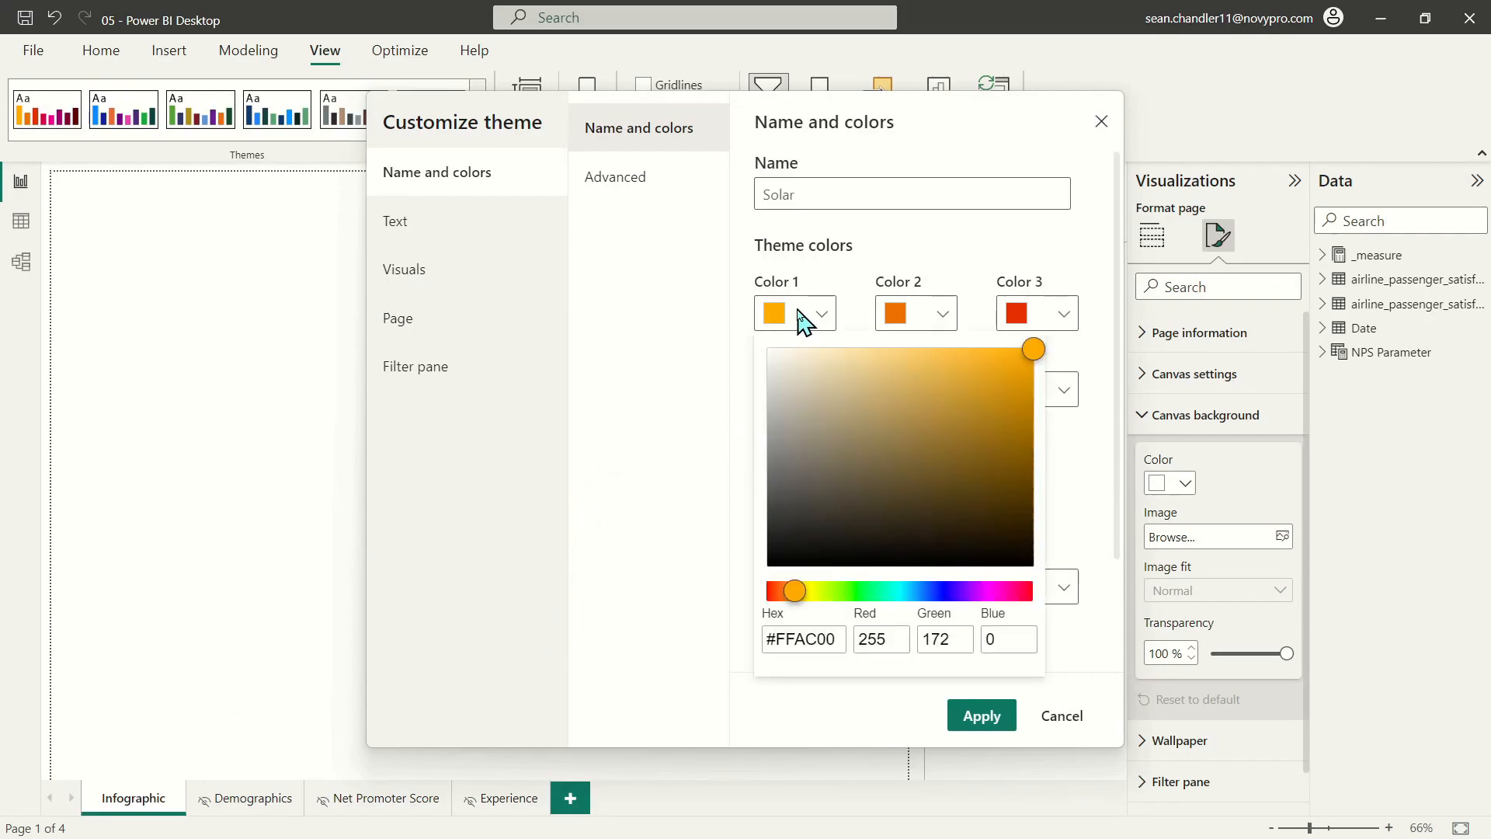
triple_click(800, 638)
text(#1F2D29)
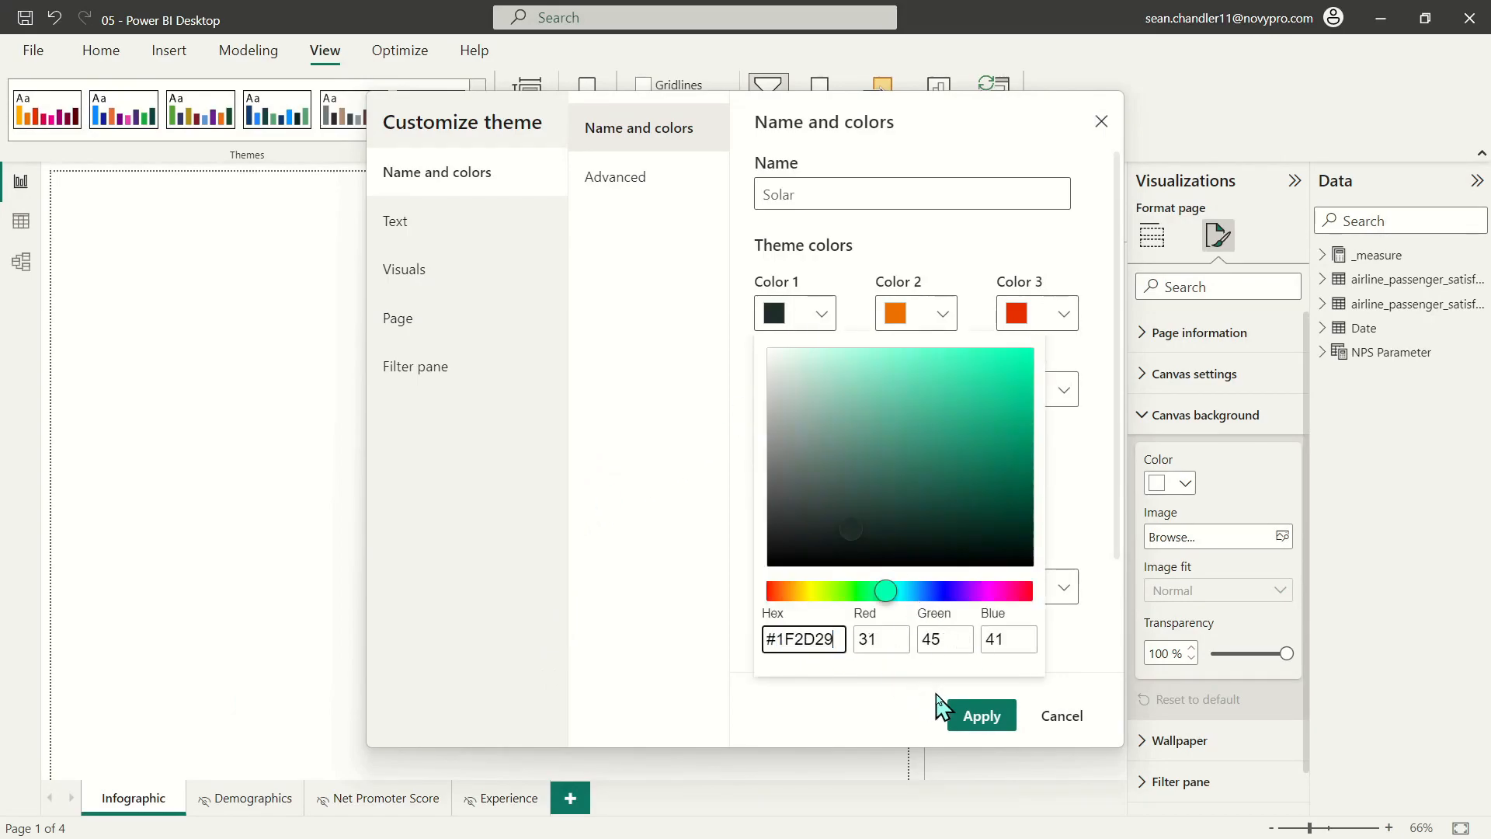
click(980, 712)
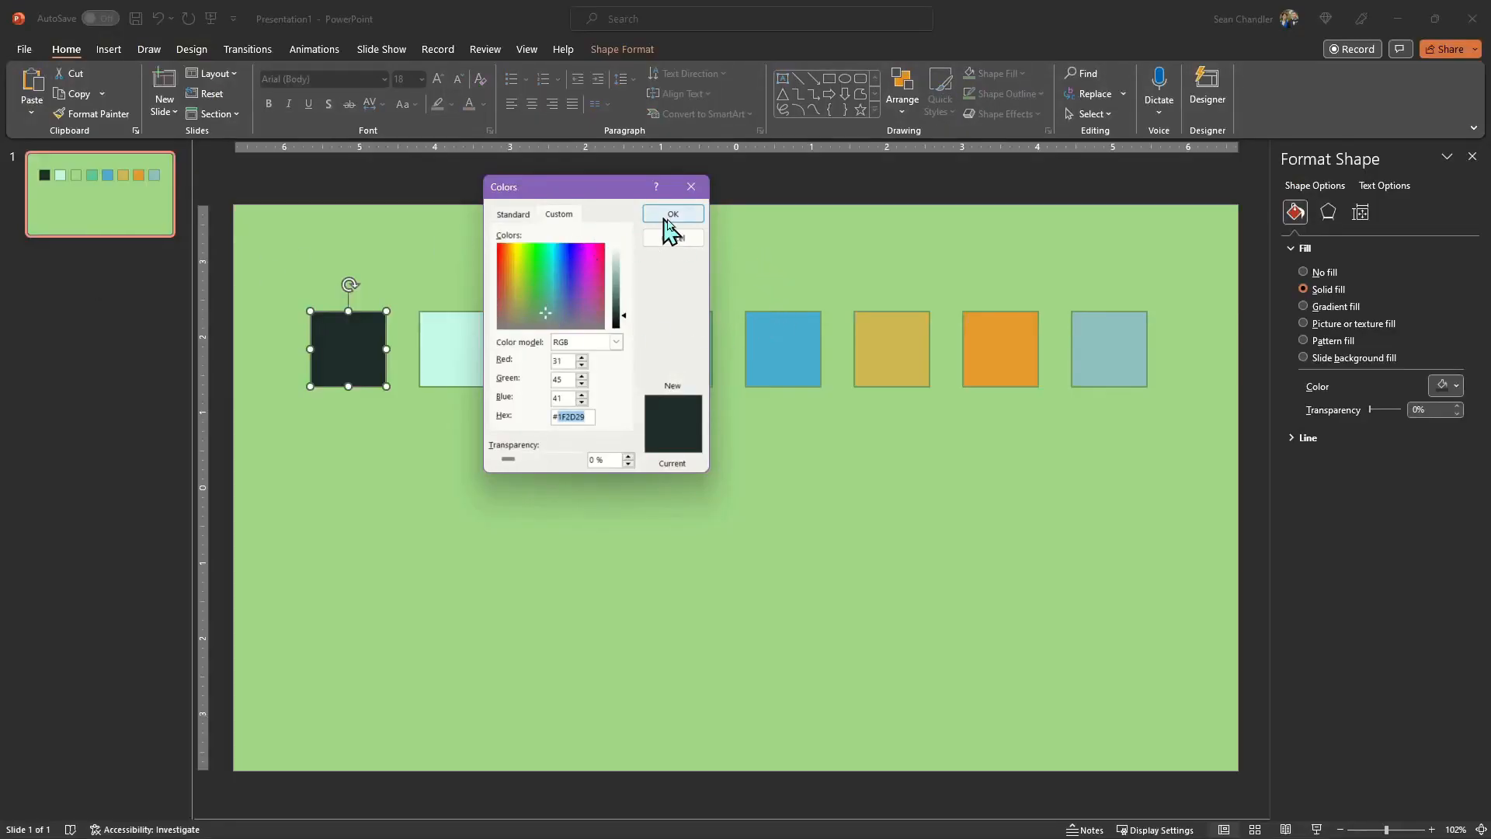
Switch to PowerPoint and copy the hex code of the second, pale mint square's fill color
click(666, 219)
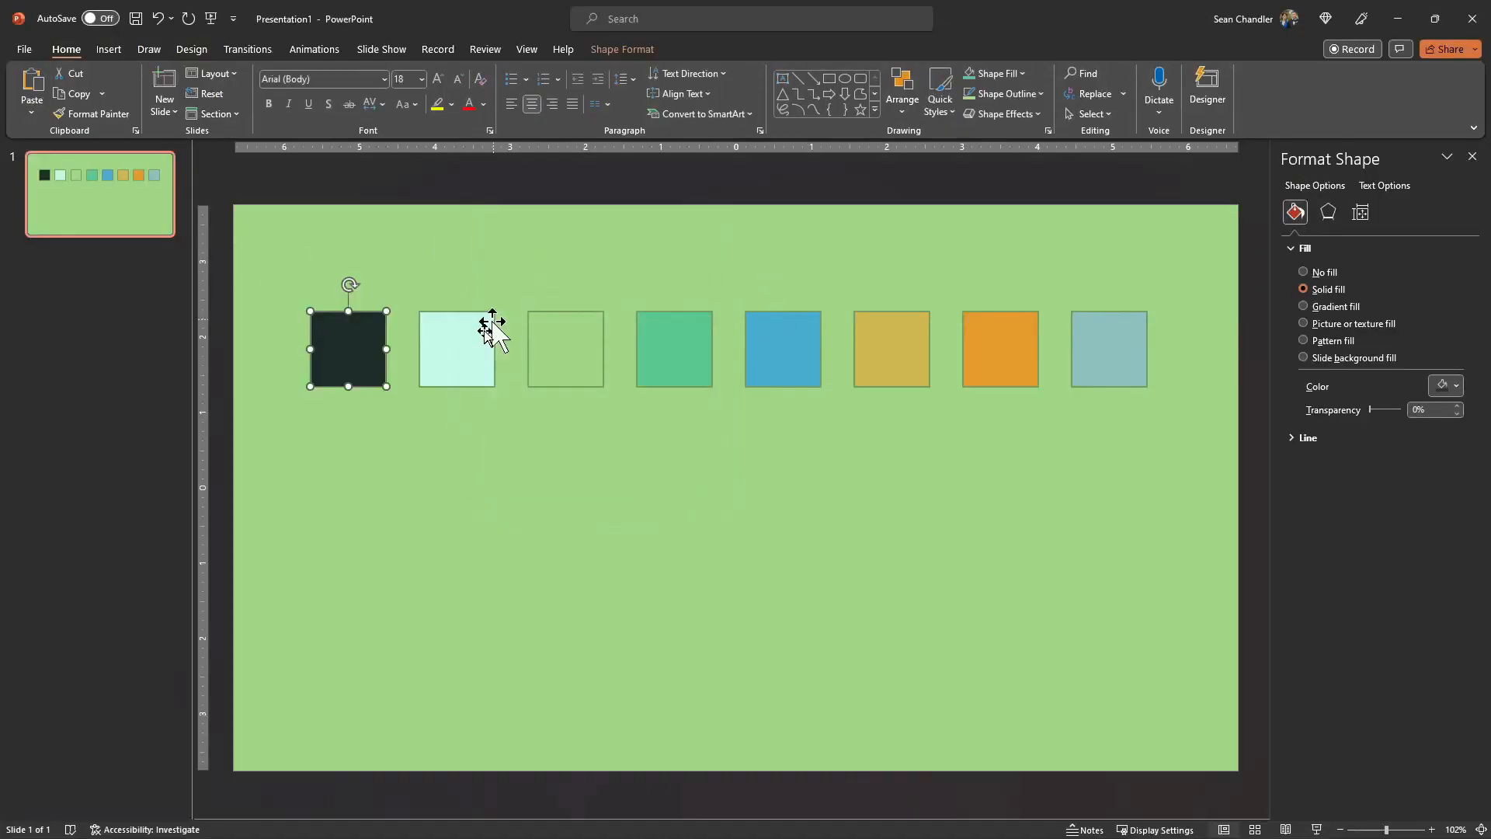
click(1442, 386)
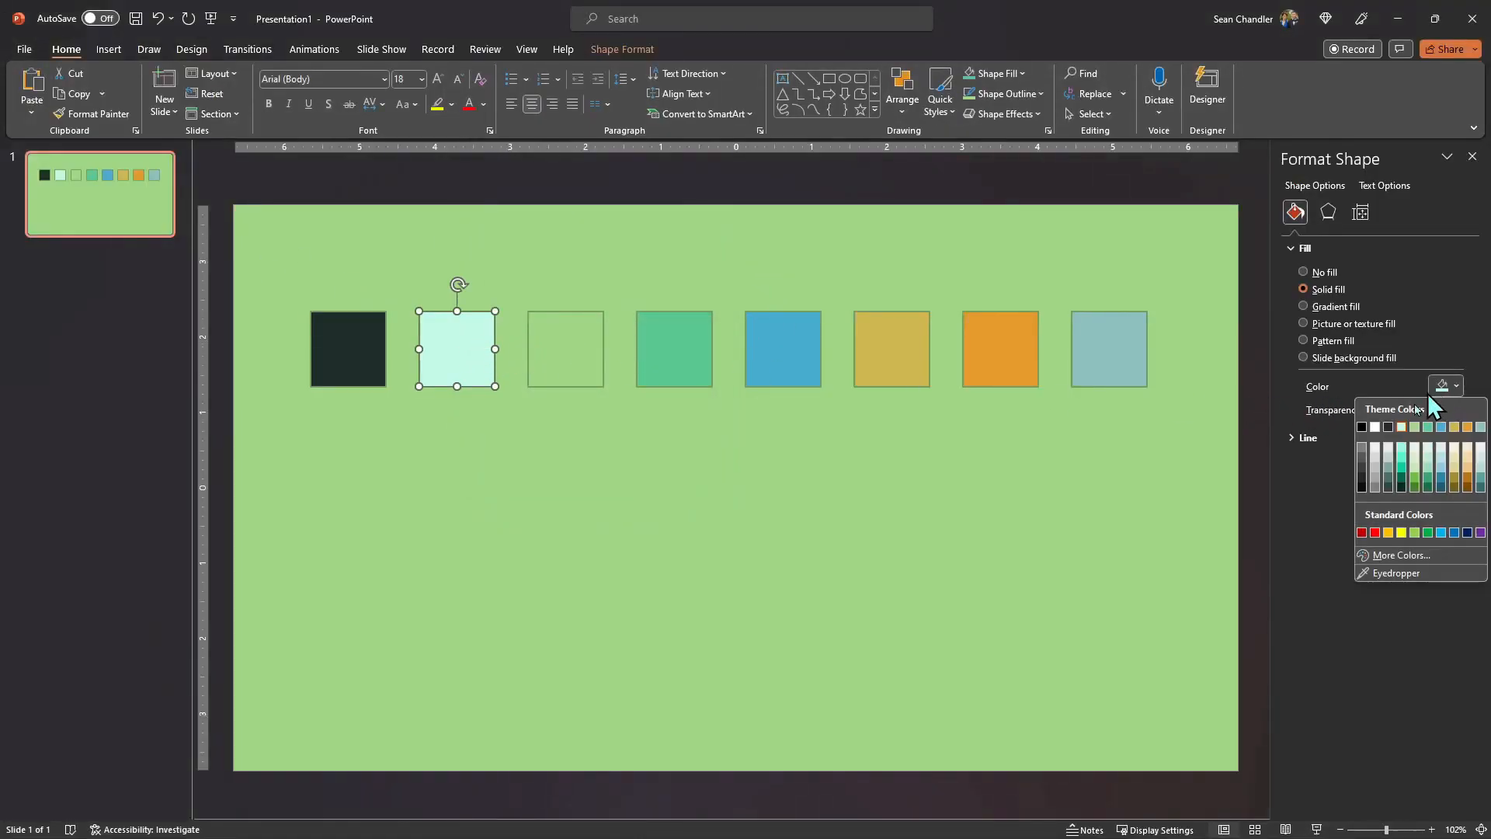
click(1397, 559)
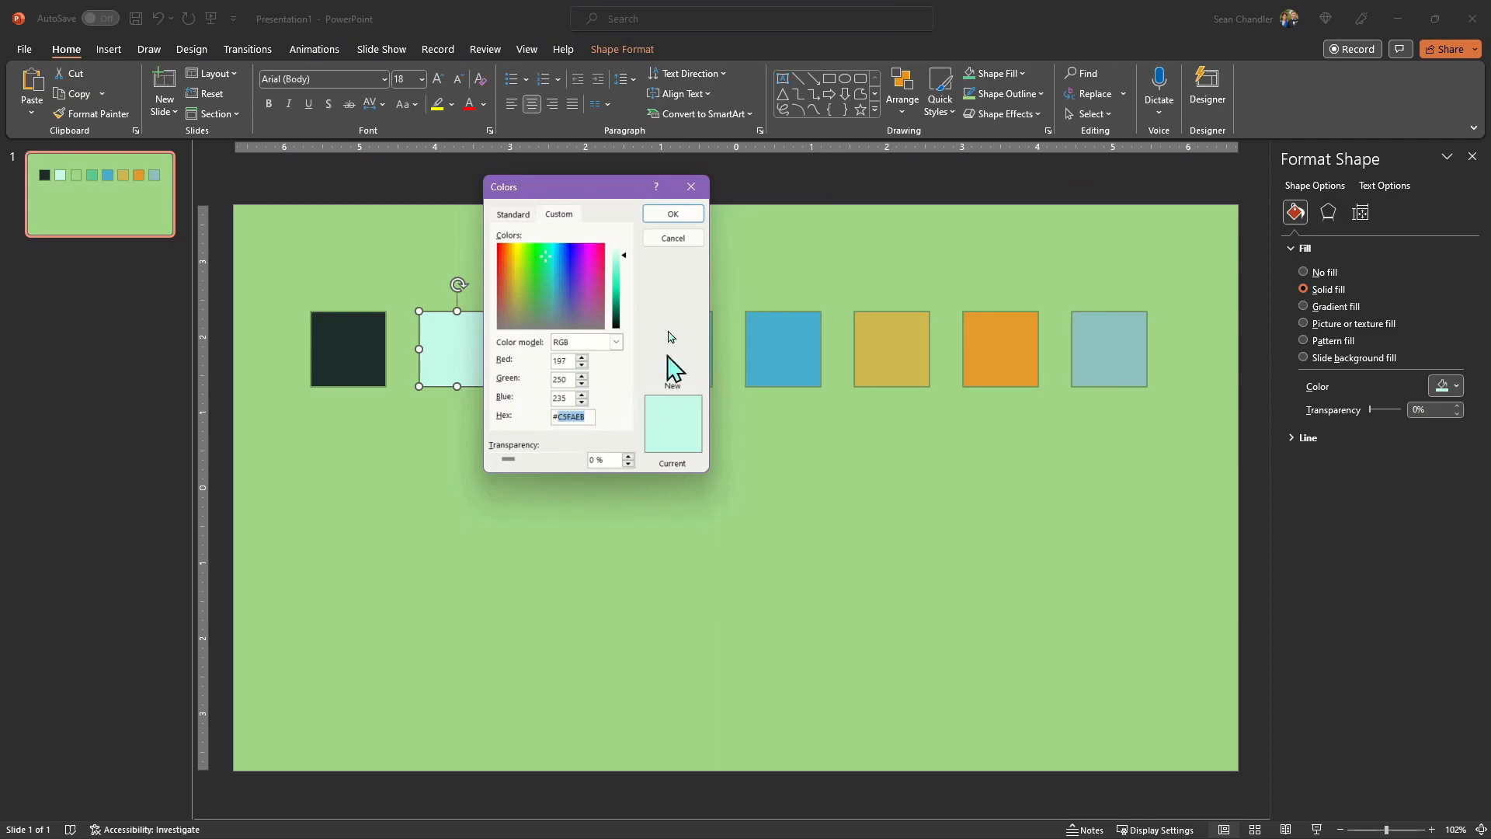
click(673, 214)
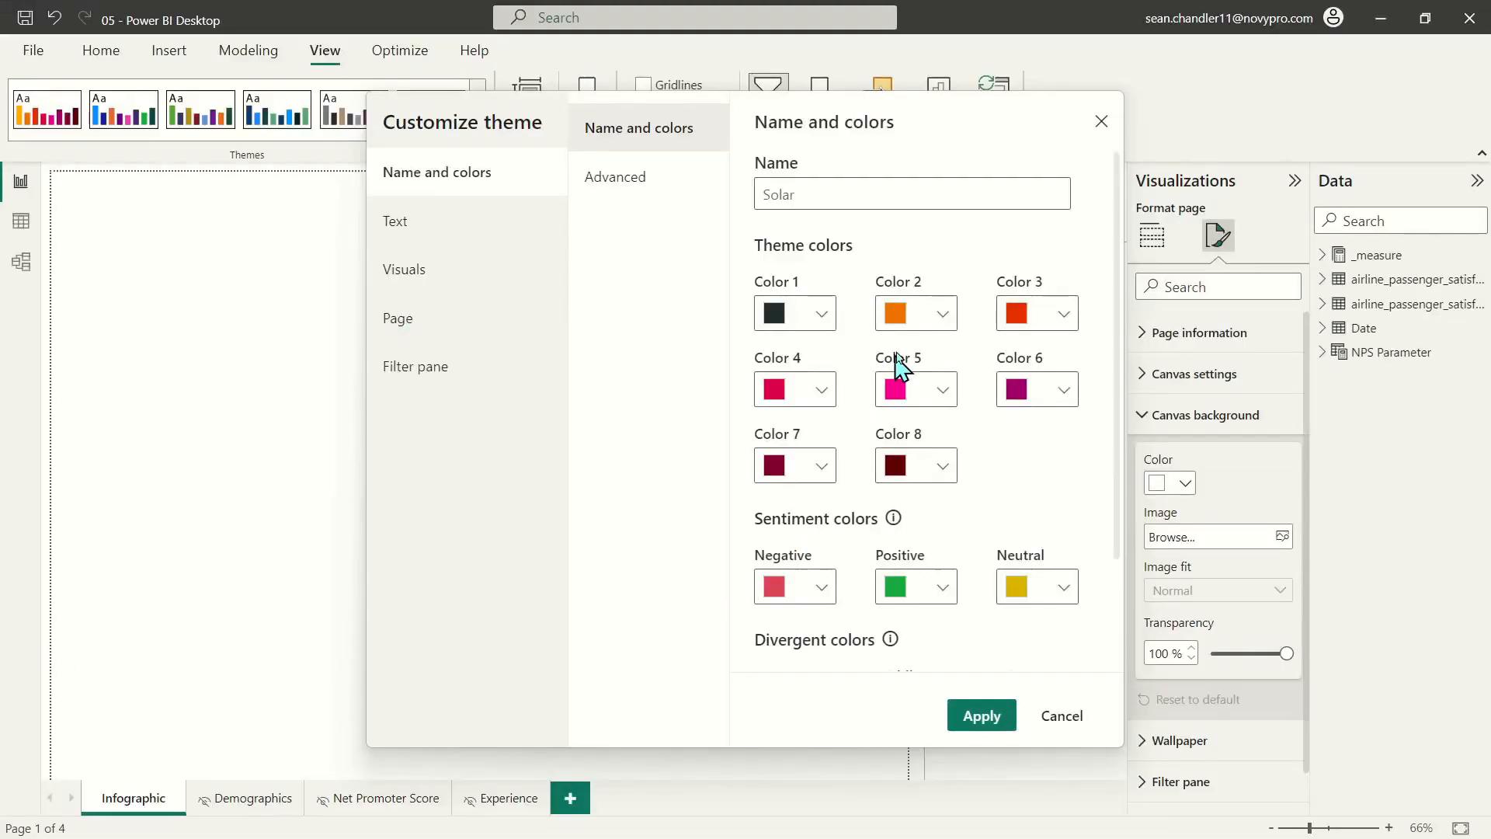
In Power BI Desktop, set Color 2 of the customized theme to #C5FAEB
click(916, 315)
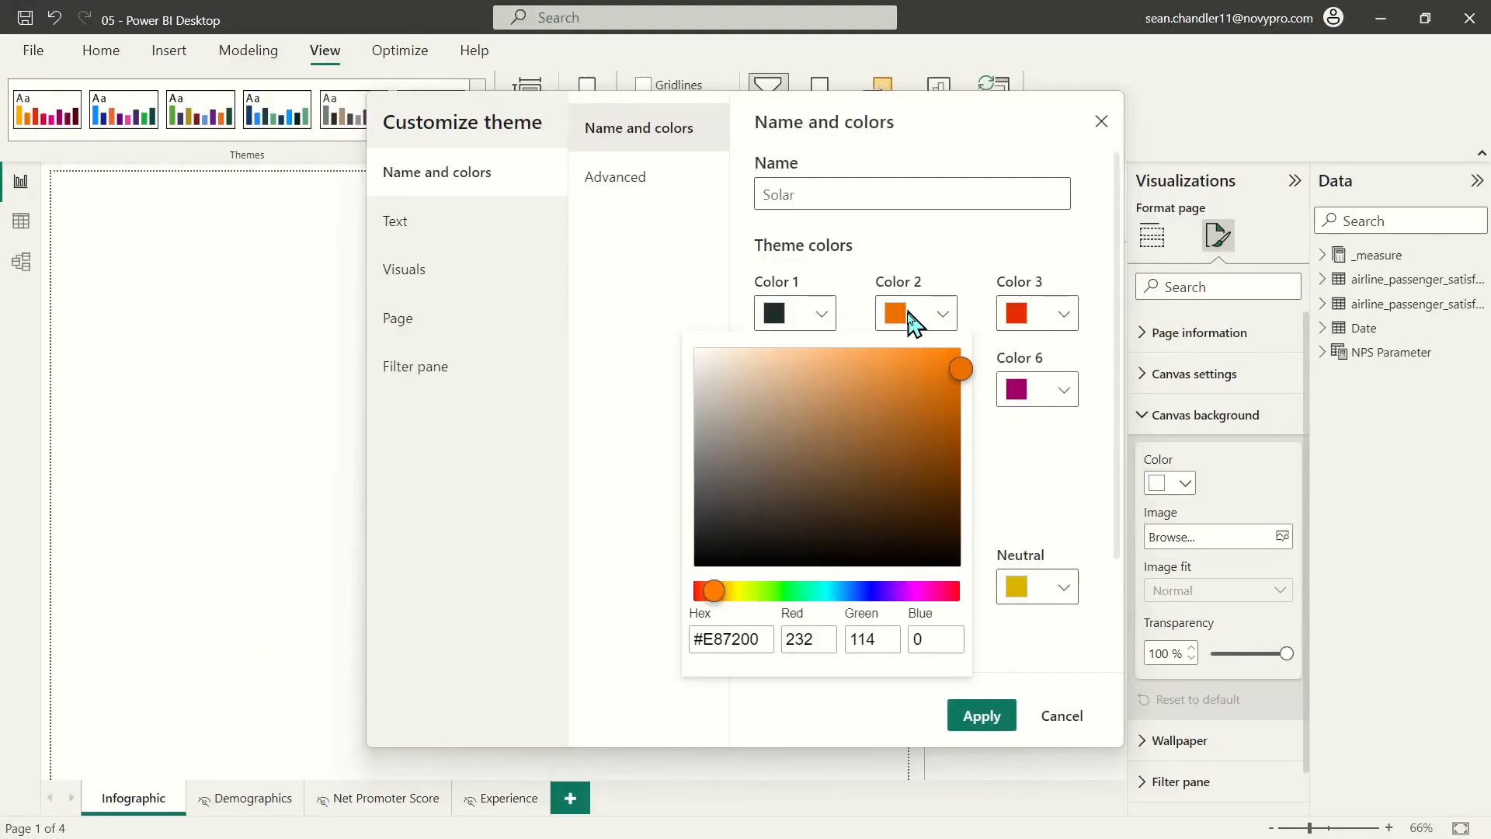
triple_click(722, 638)
text(#C5FAEB)
click(1054, 656)
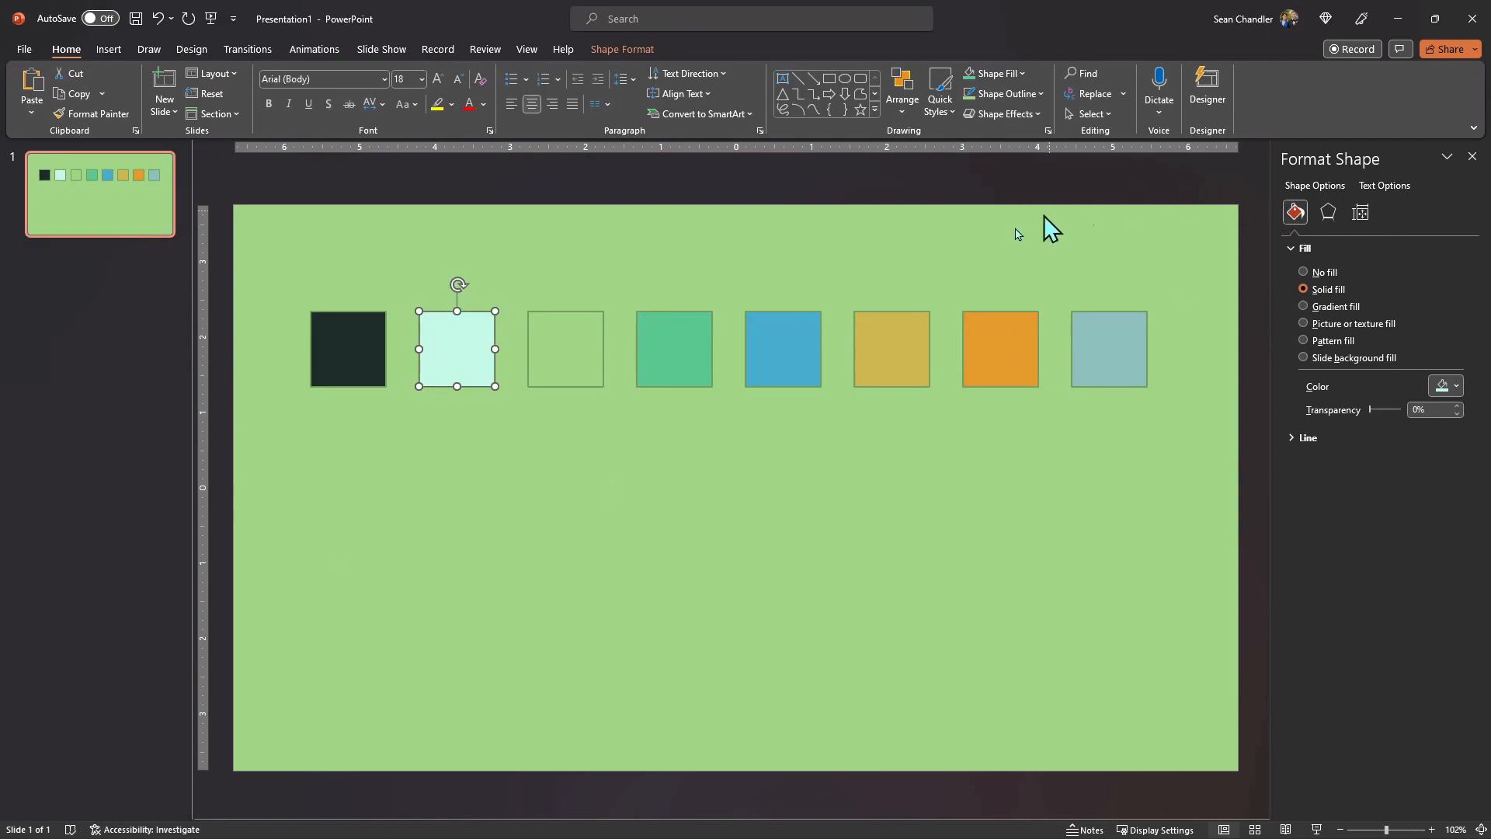
Switch to PowerPoint and copy the hex code of the third, light green square's fill color
click(553, 324)
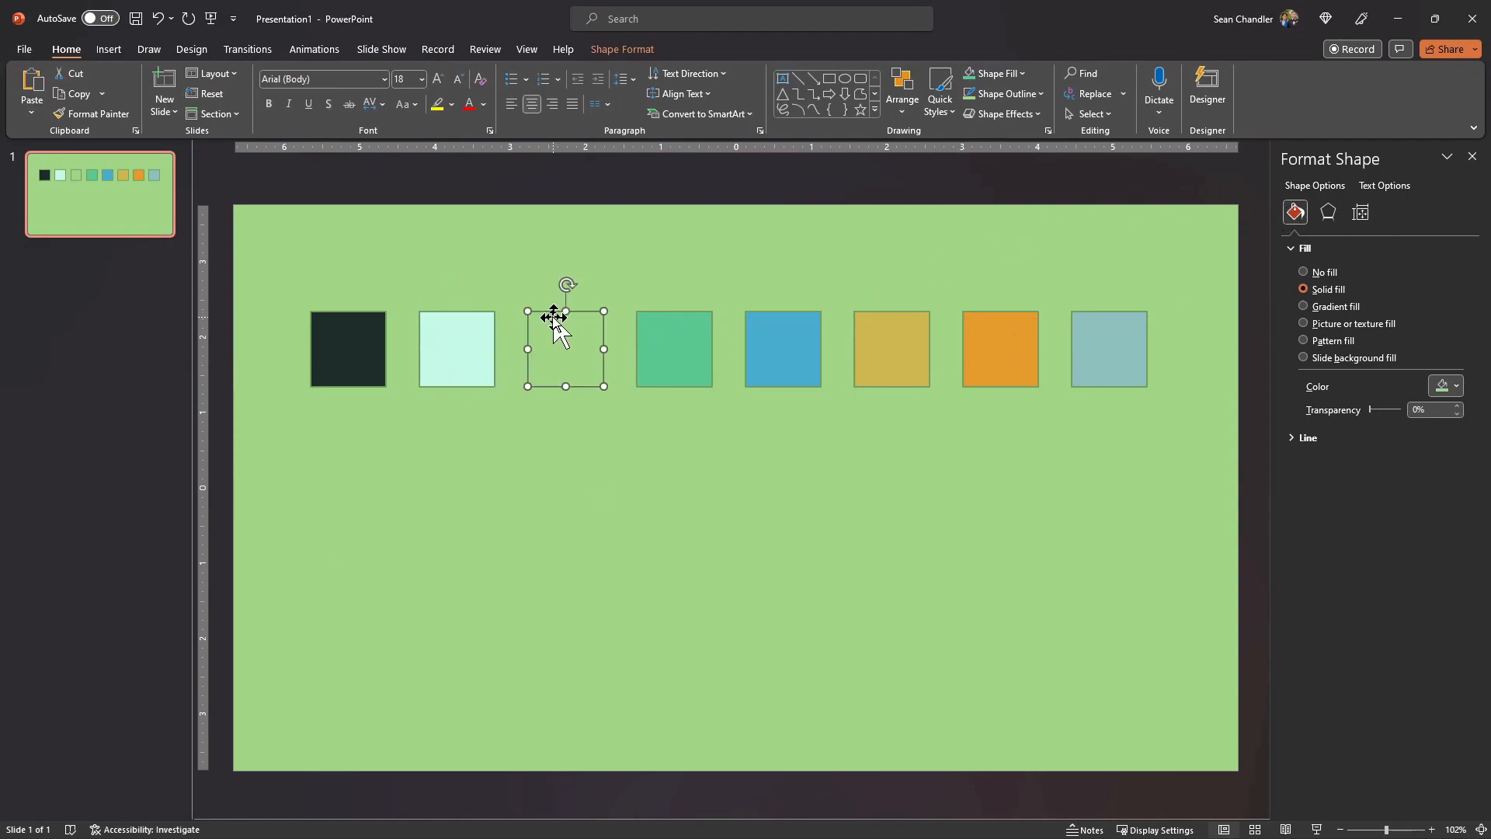
click(1456, 386)
click(1398, 554)
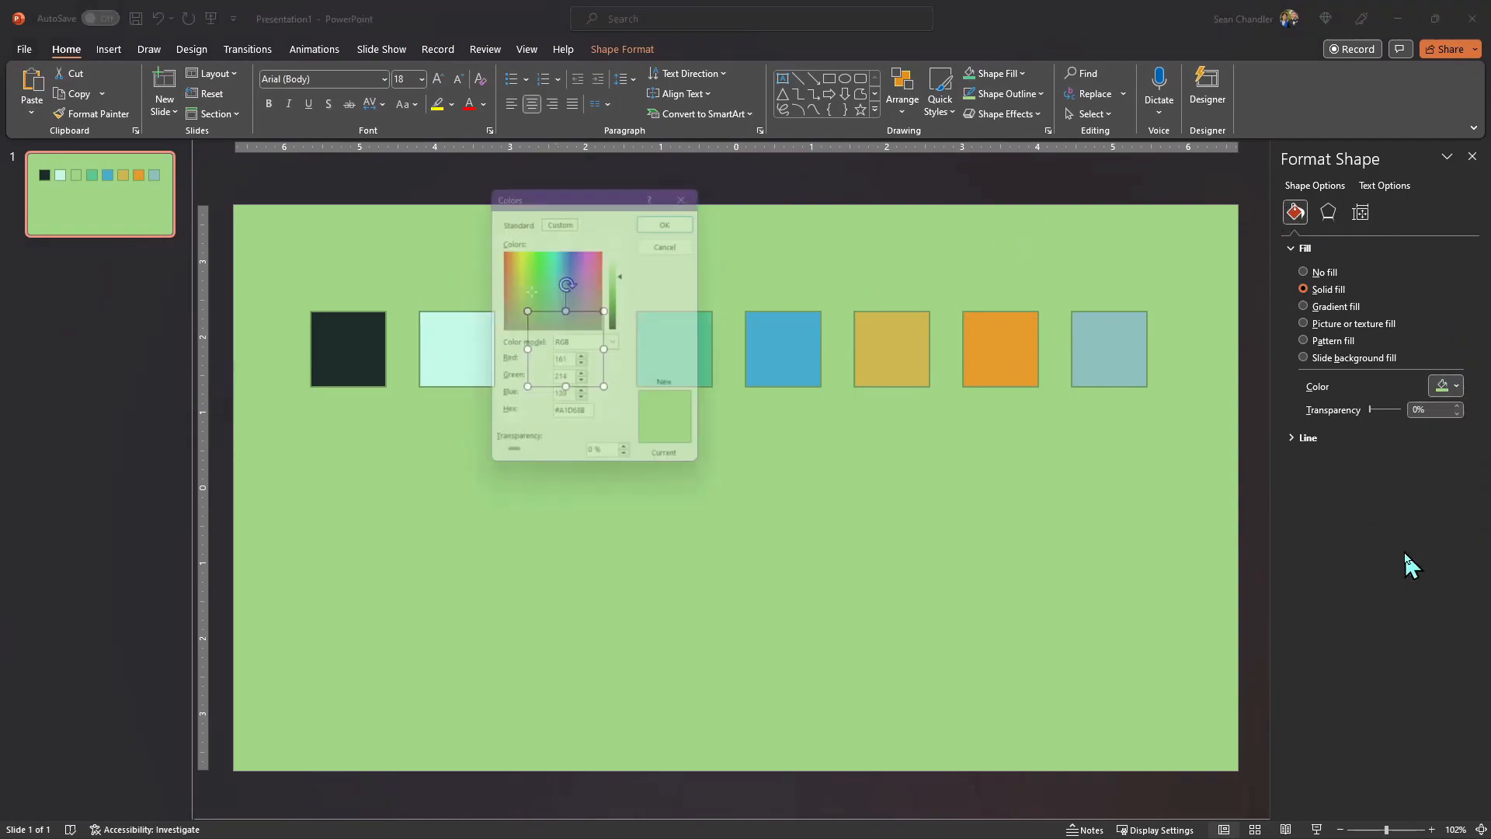
click(669, 215)
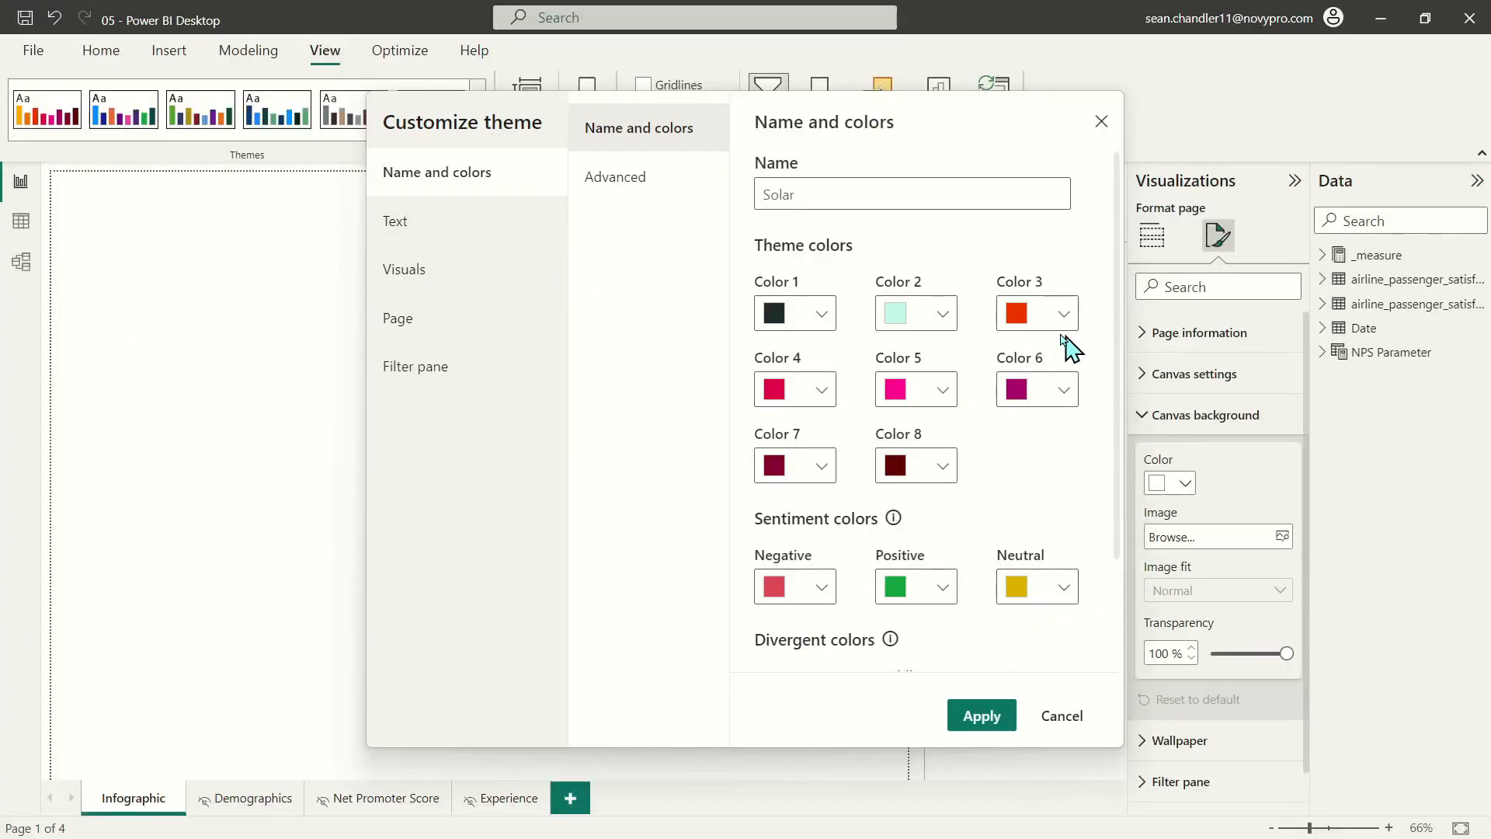
In Power BI Desktop, set Color 3 of the theme to #A1D68B and apply the customized theme to the report
click(1063, 314)
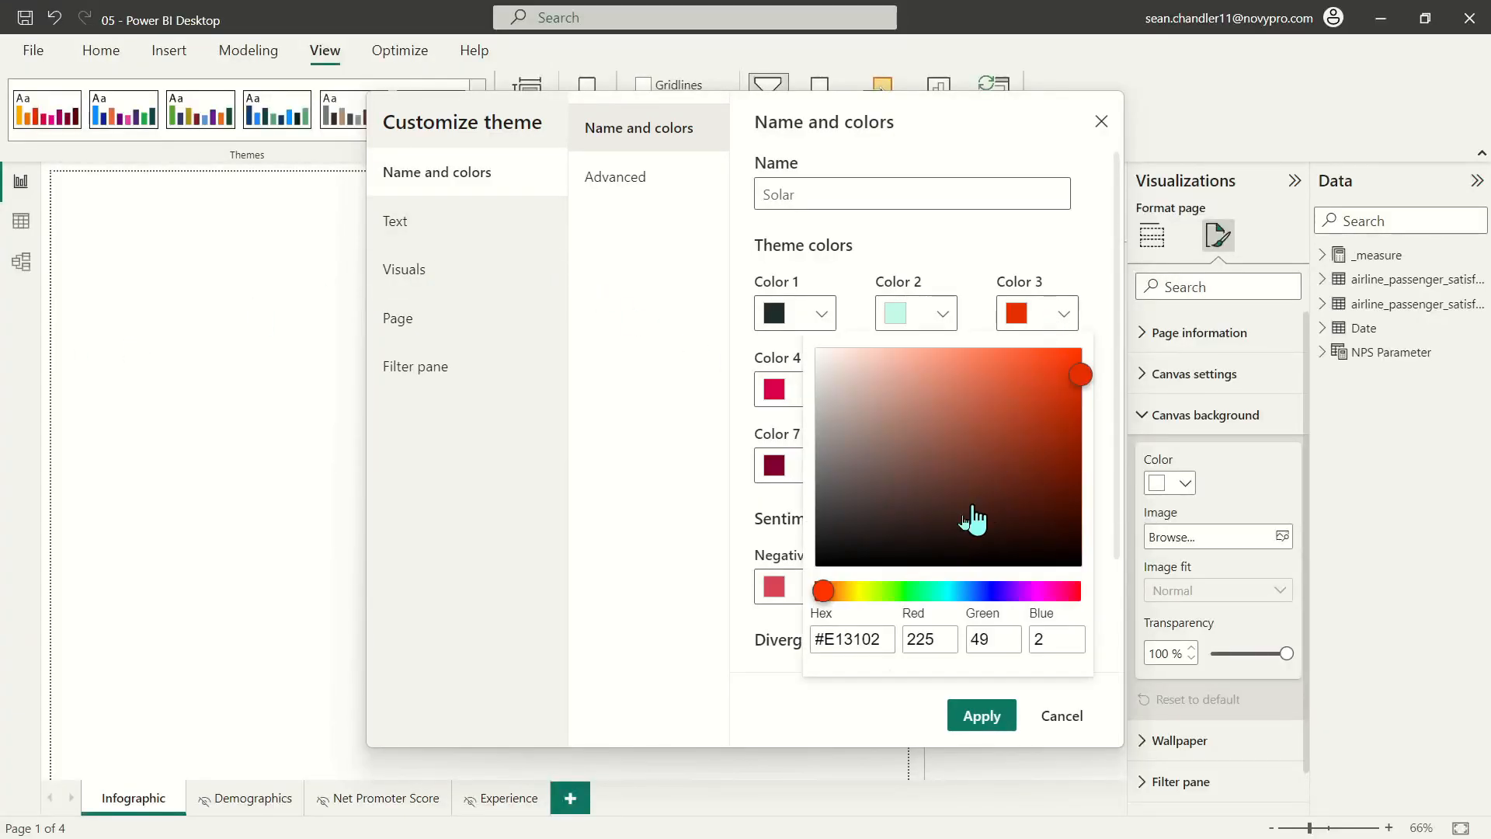
double_click(853, 640)
double_click(851, 642)
text(#A1D68B)
click(652, 556)
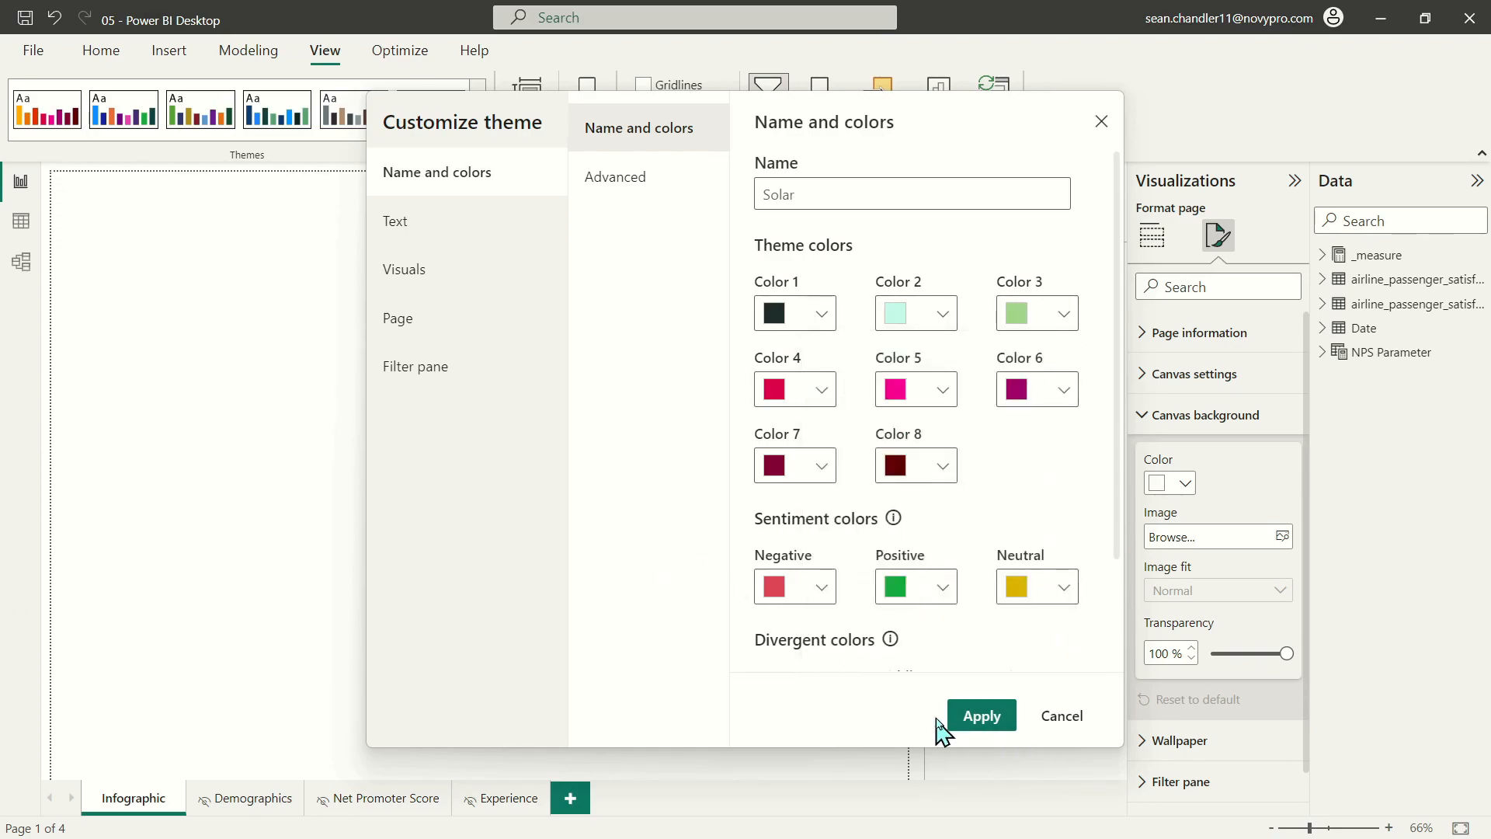
click(977, 714)
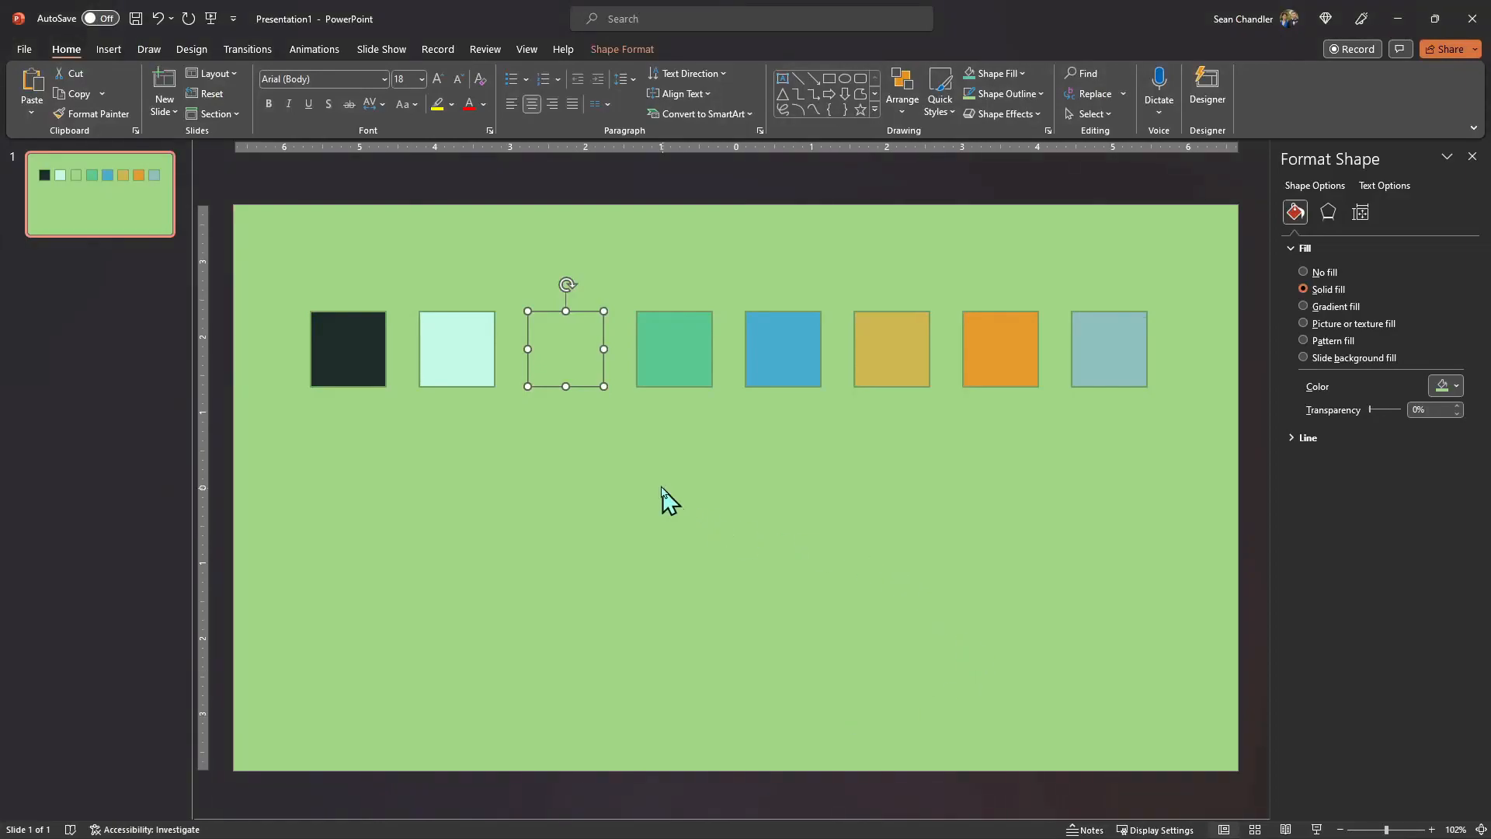
Switch to PowerPoint and copy the hex code of the fourth, teal-green square's fill color
click(674, 354)
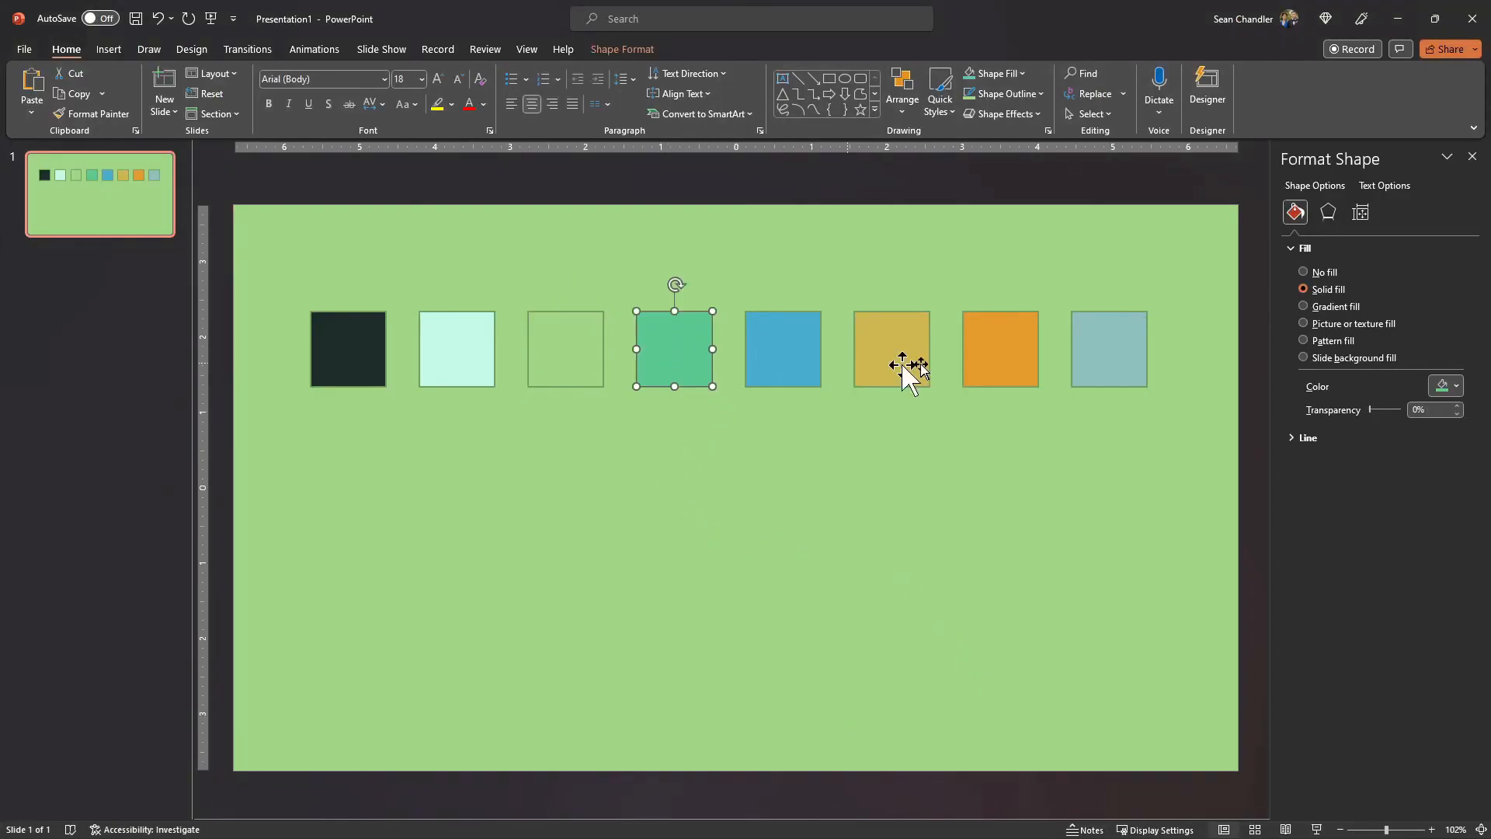
click(1448, 385)
click(1376, 608)
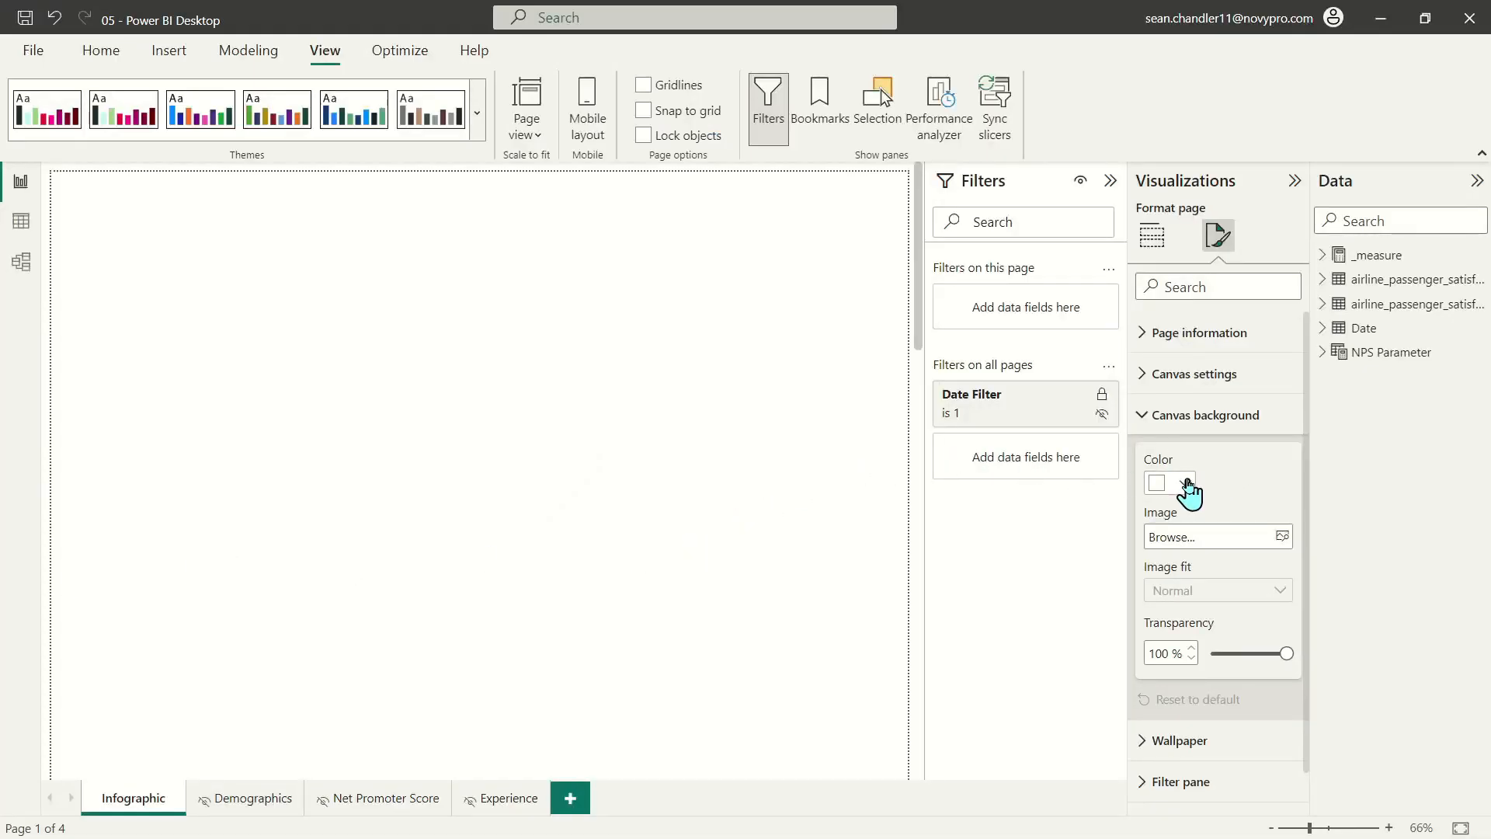
In Power BI Desktop, reopen the current theme for customization and set Color 4 to #5EC795
click(591, 500)
click(477, 113)
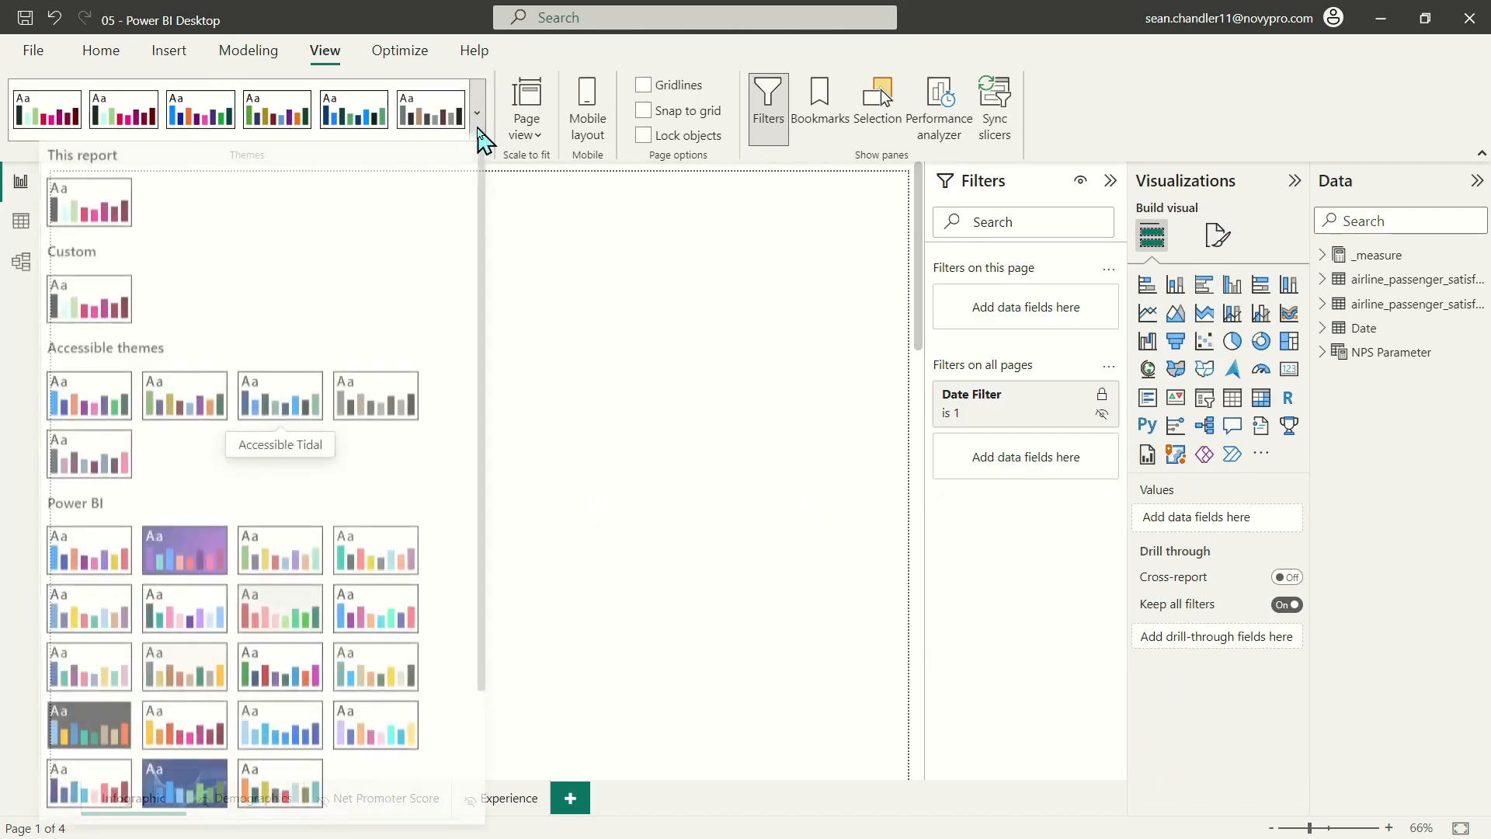
scroll(194, 605, down, 3)
click(133, 747)
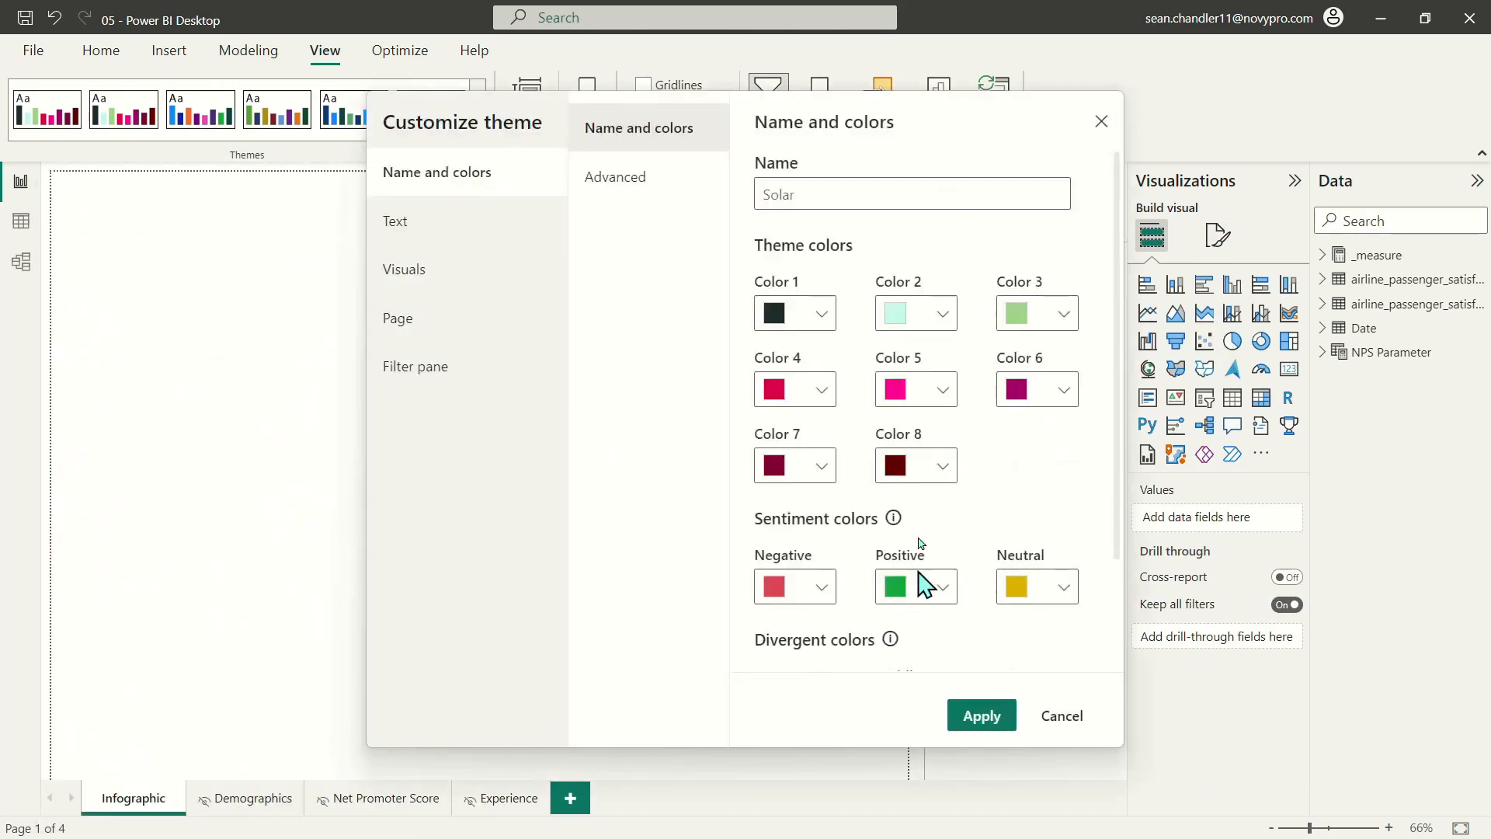
double_click(621, 525)
text(#5EC795)
click(1009, 511)
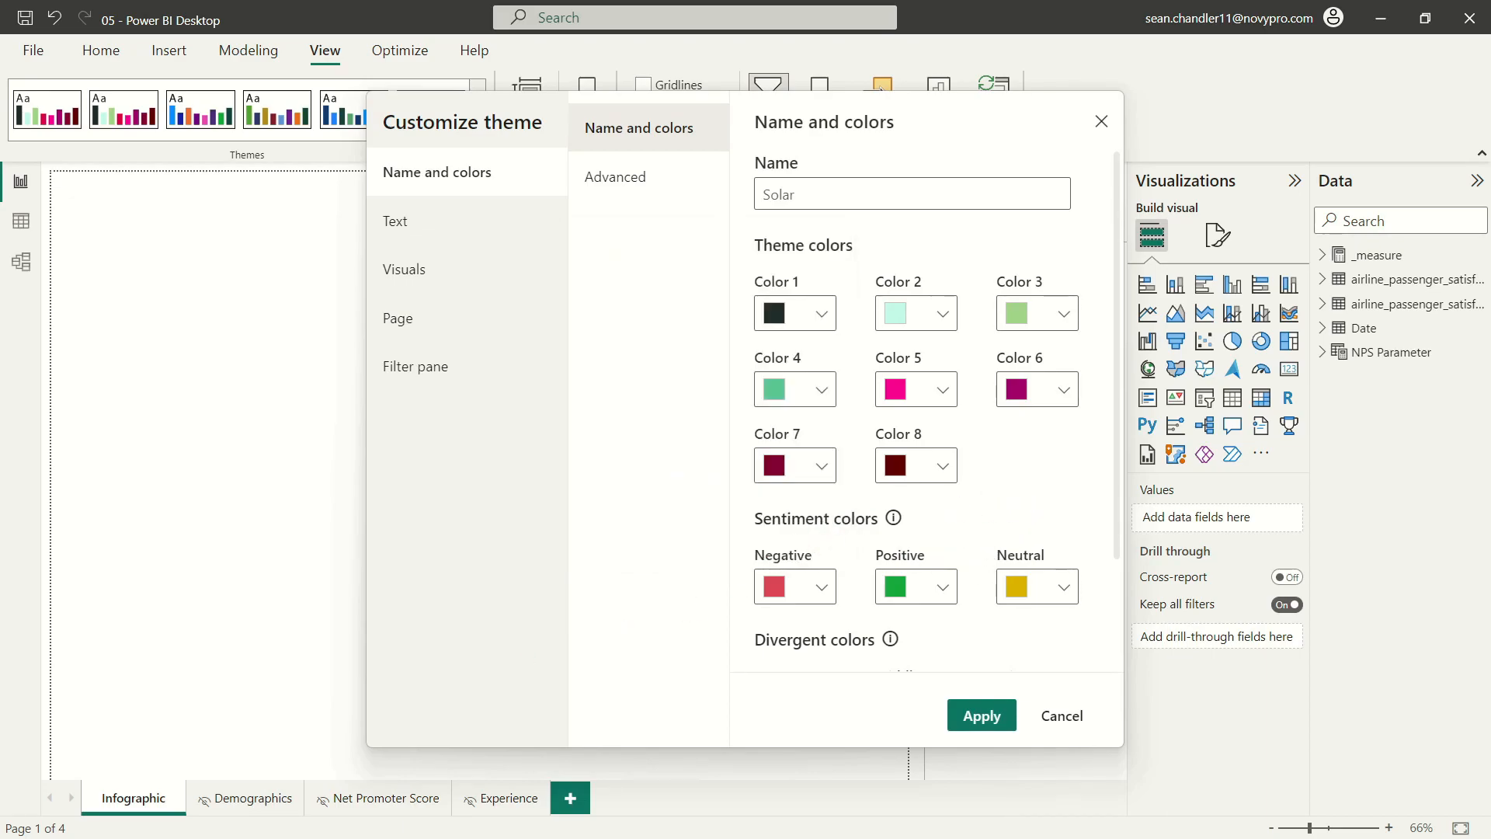
Switch to PowerPoint and copy the hex code of the fifth, blue square's fill color
key(alt+Tab)
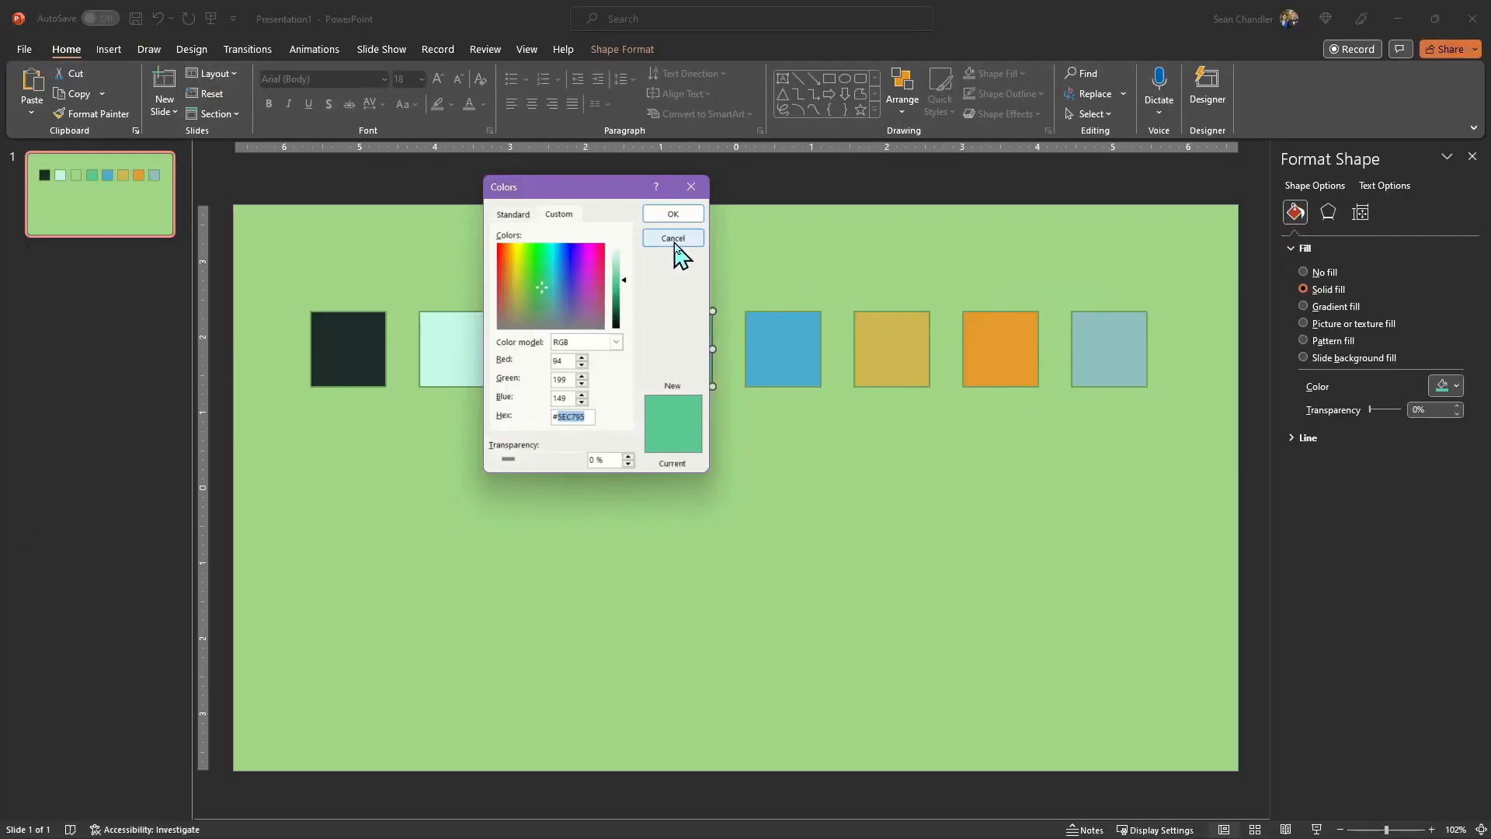
click(672, 215)
click(767, 334)
click(1457, 386)
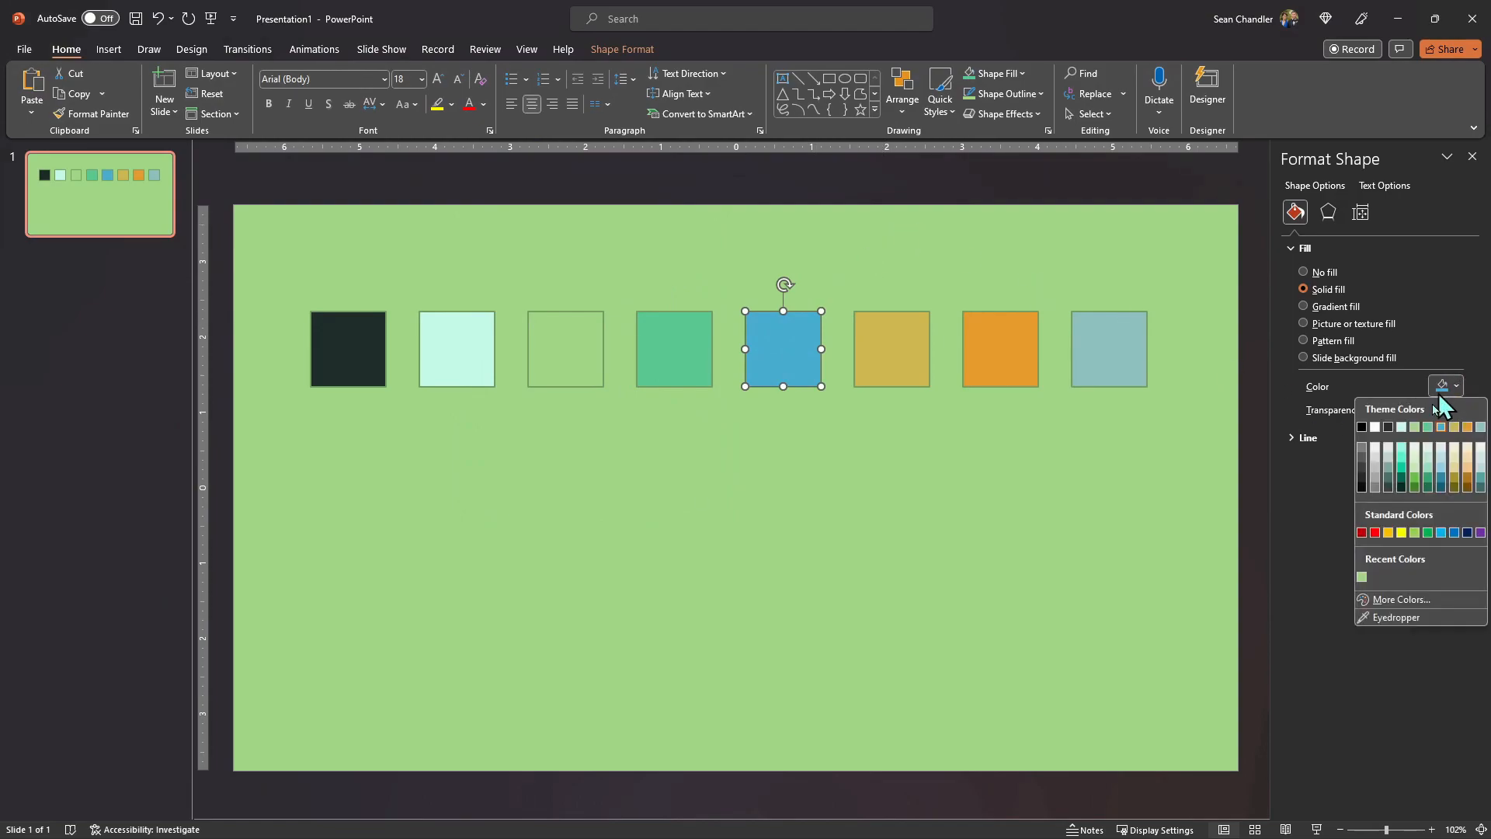
click(1322, 605)
double_click(571, 417)
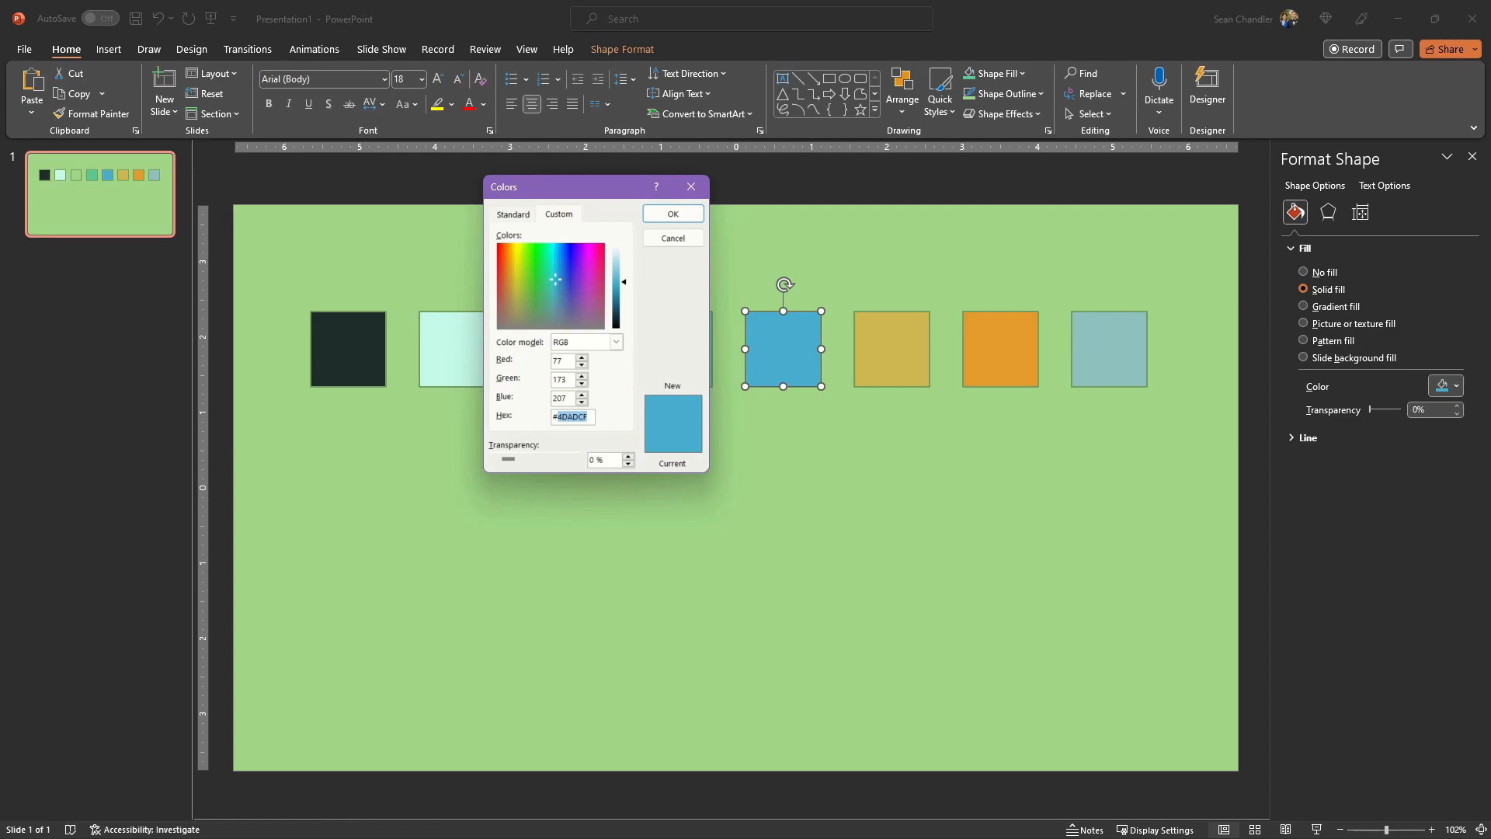
click(673, 237)
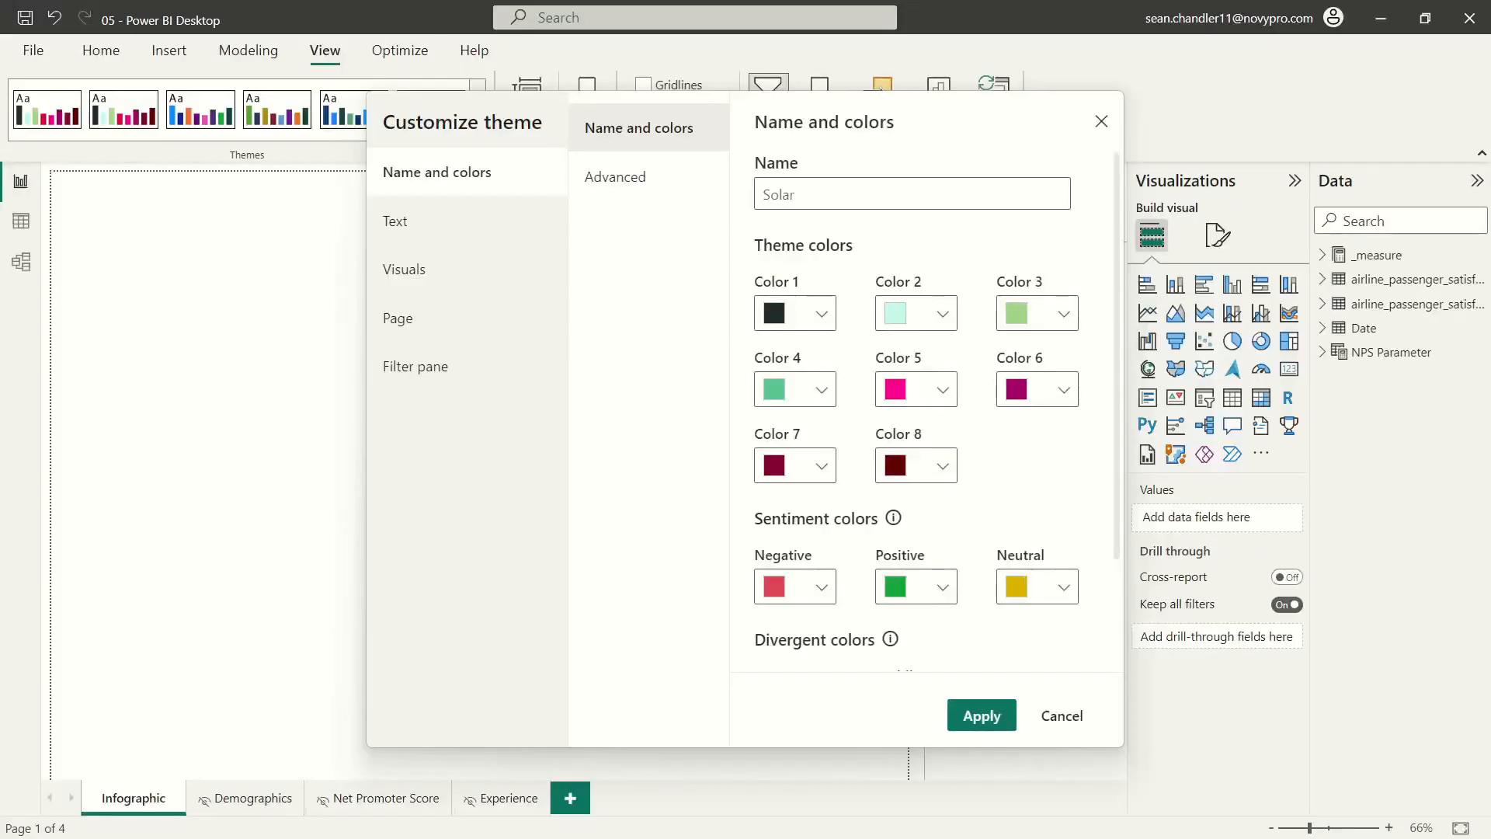
In Power BI Desktop, set Color 5 of the theme to #4DADCF
click(893, 404)
double_click(739, 525)
text(#4DADCF)
click(1000, 483)
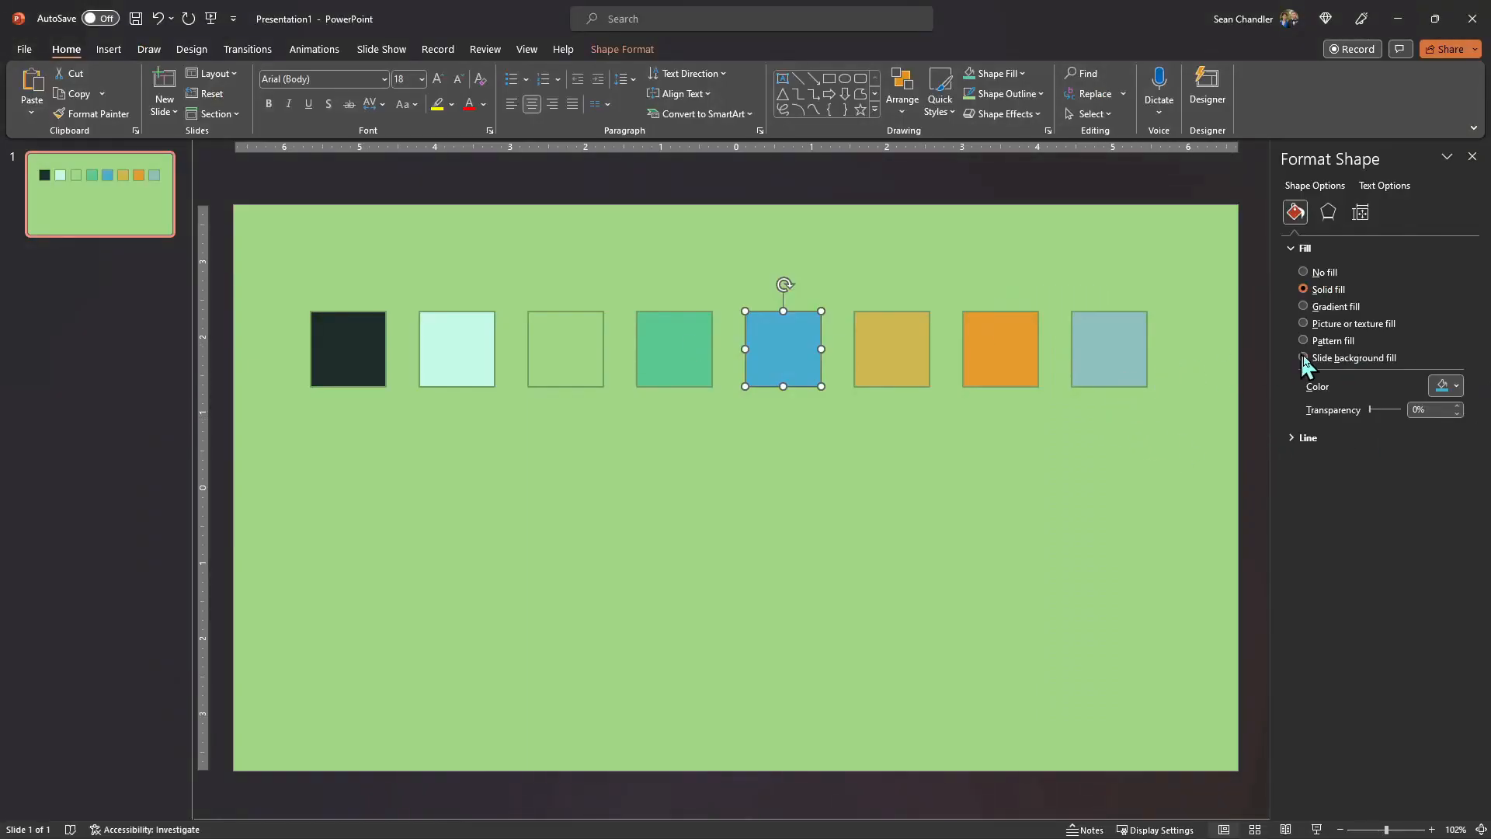
Switch to PowerPoint and copy the hex code of the sixth, gold square's fill color
click(891, 349)
click(1456, 386)
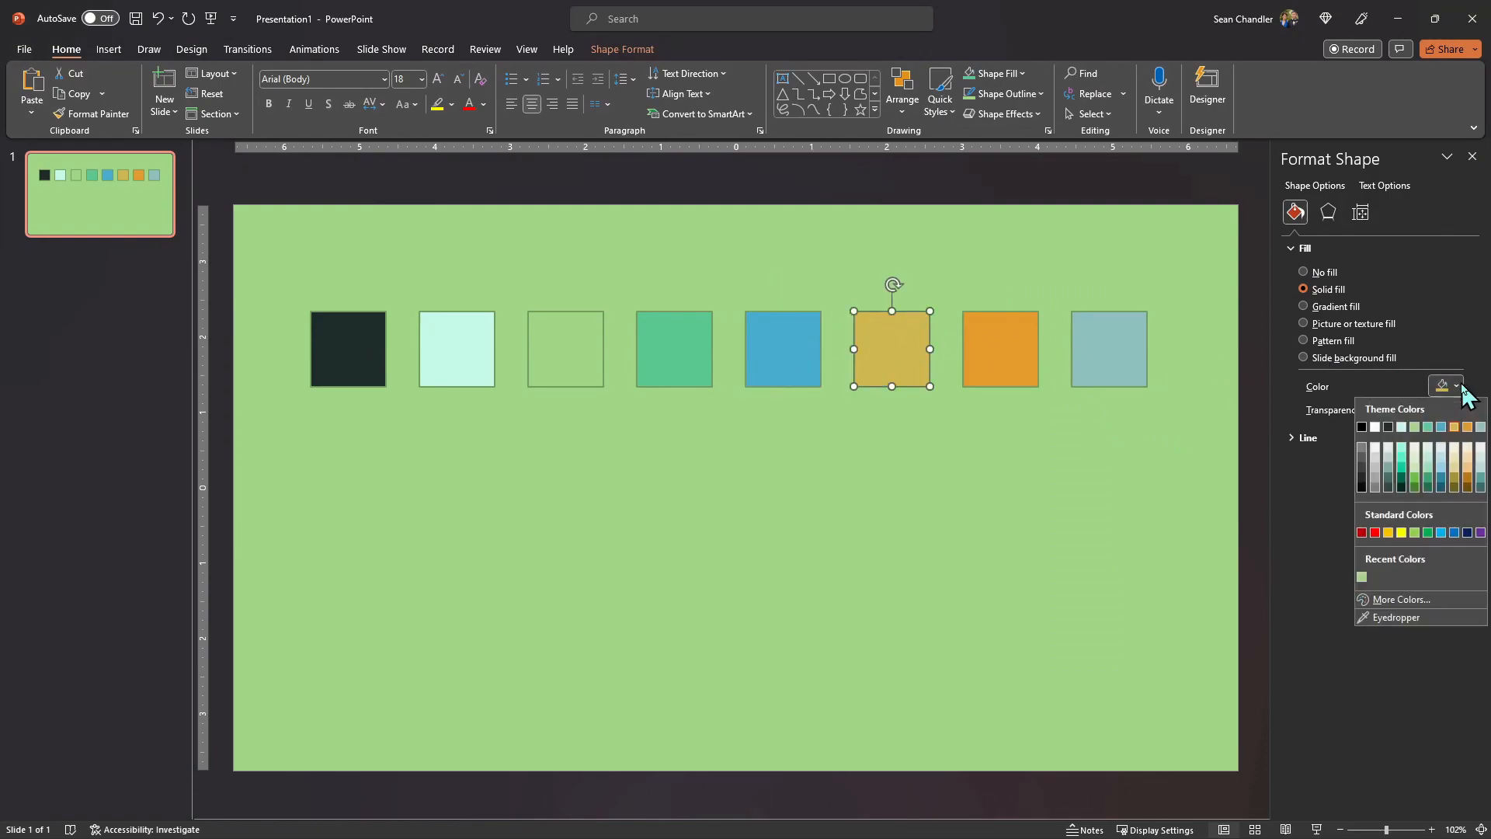
click(1390, 602)
double_click(577, 415)
key(ctrl+c)
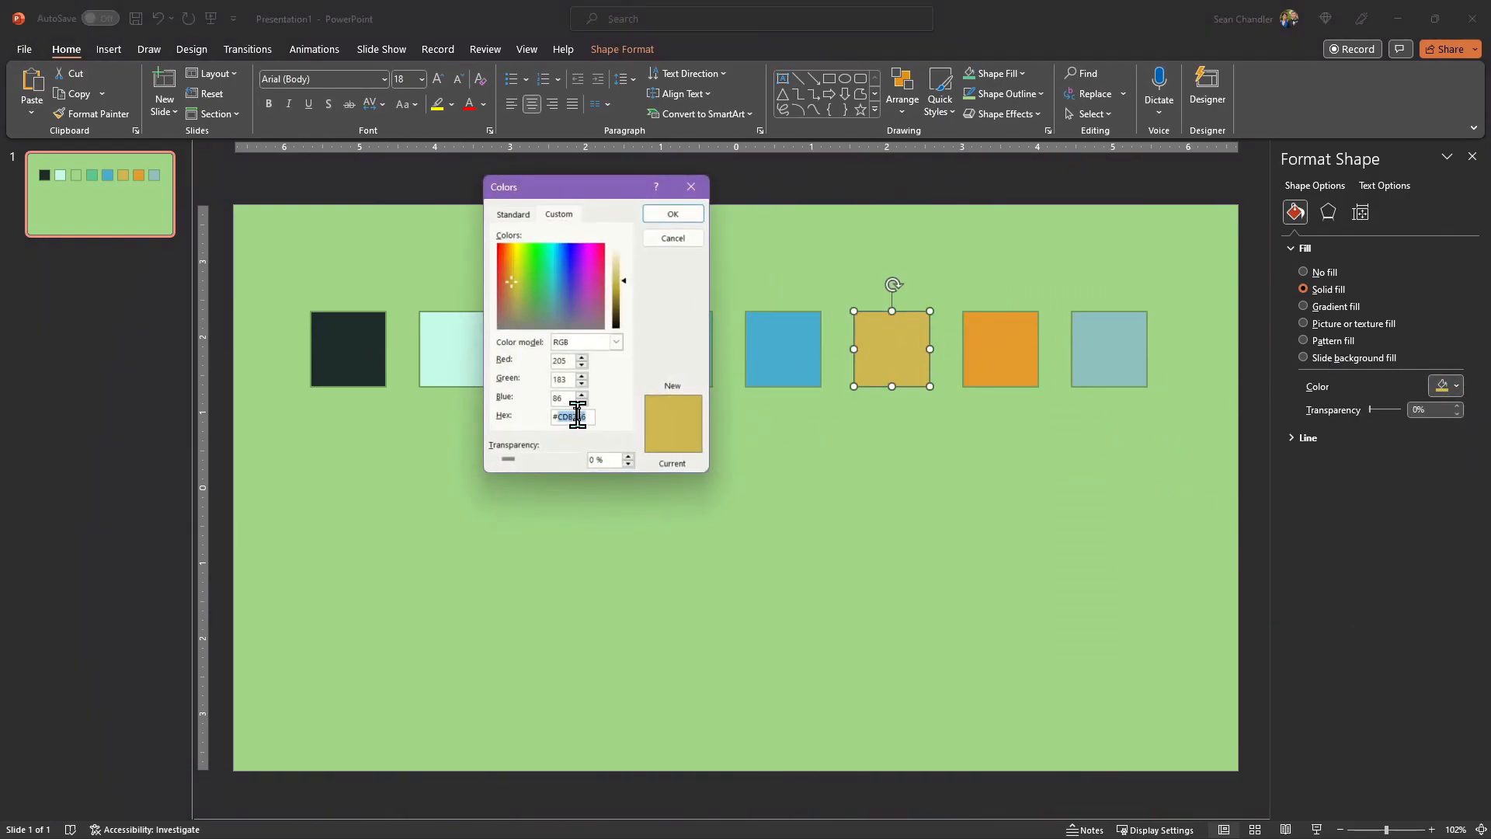
In Power BI Desktop, set Color 6 of the theme to #CDB756
key(alt+Tab)
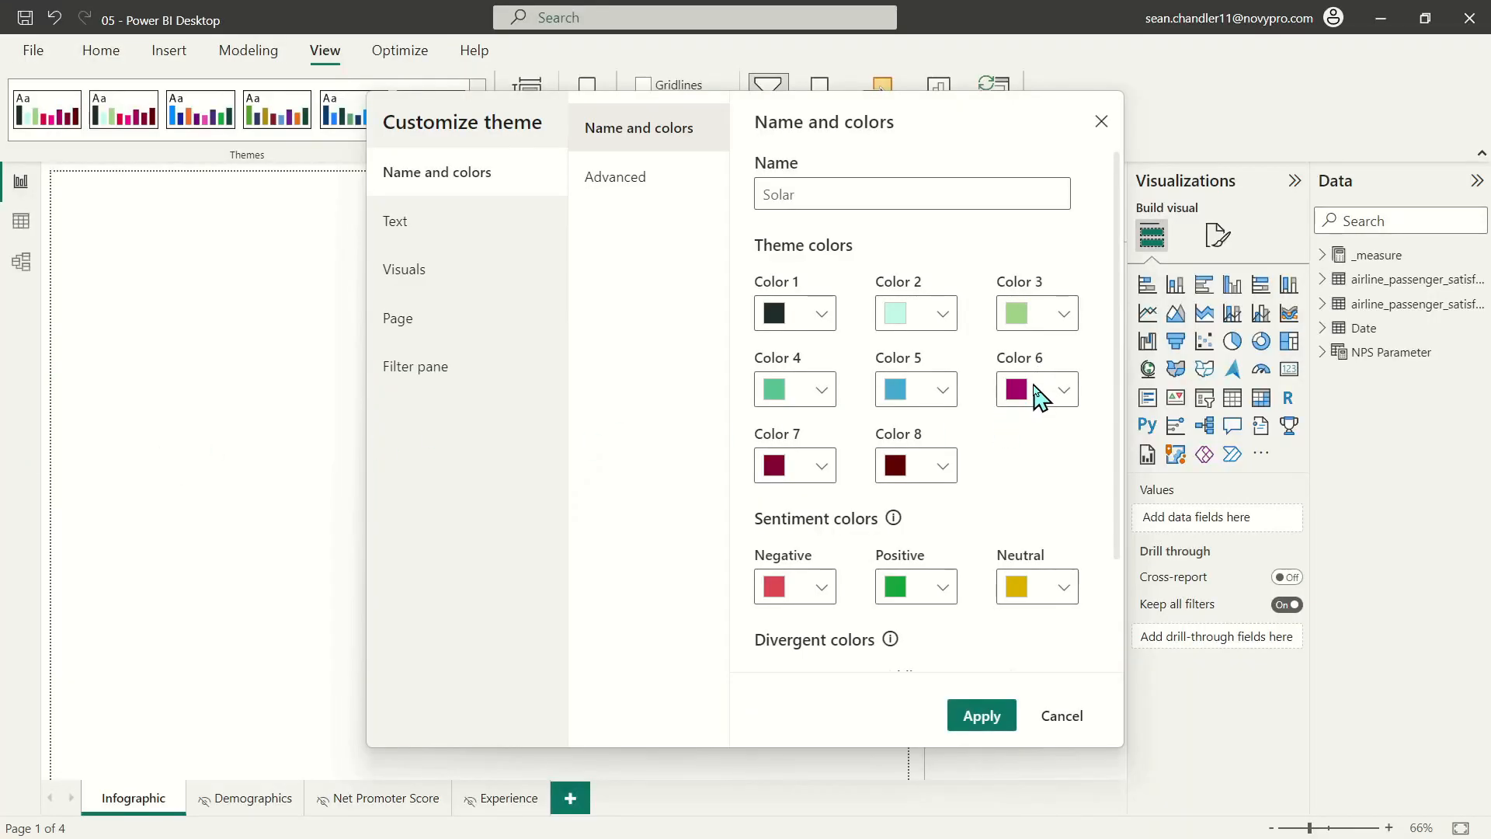
click(1035, 393)
double_click(871, 522)
key(ctrl+v)
click(975, 632)
Switch to PowerPoint and copy the hex code of the seventh, orange square's fill color
key(alt+Tab)
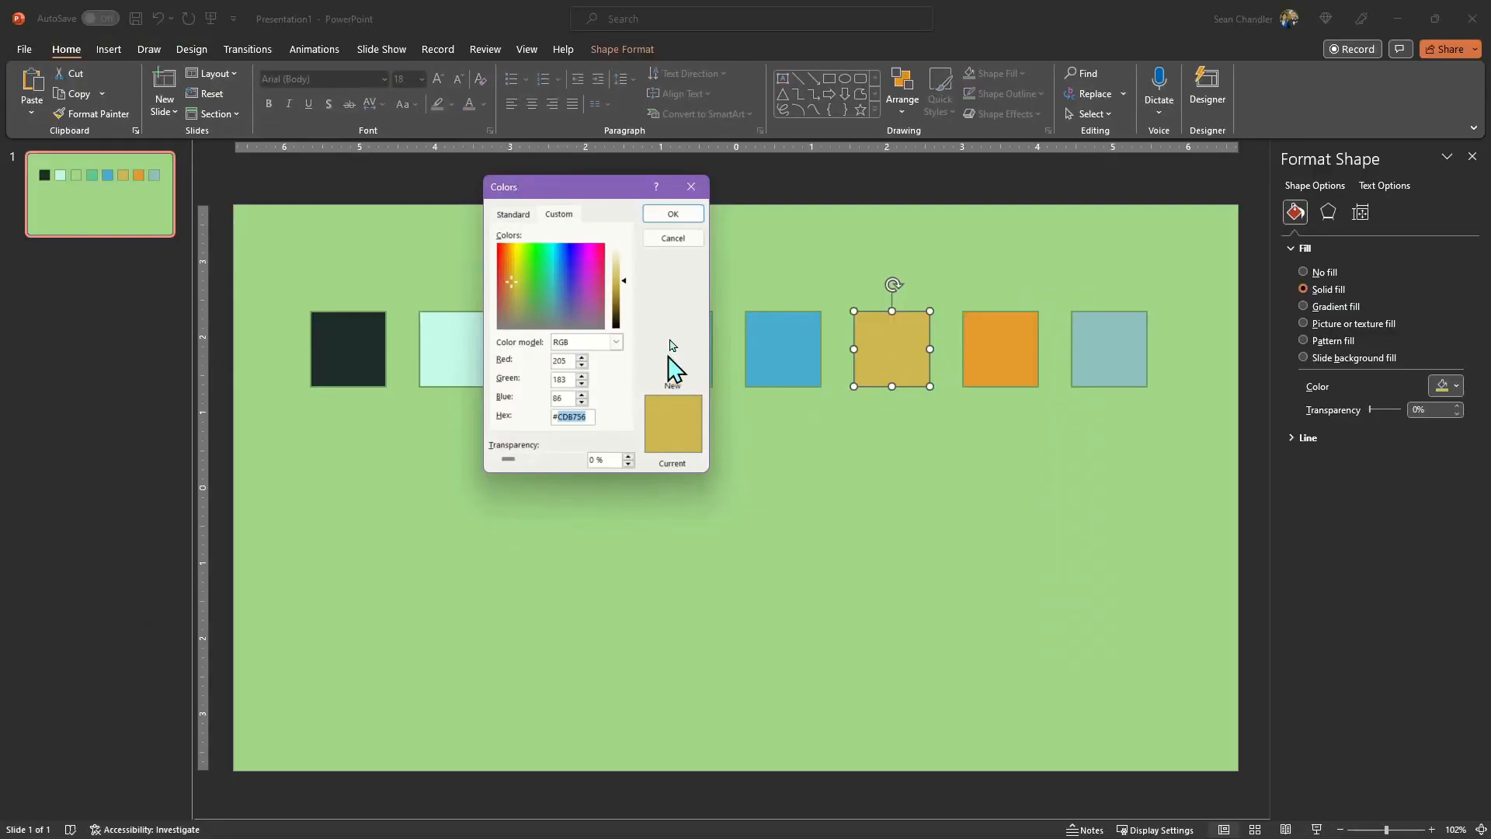
click(673, 214)
click(1035, 348)
click(1444, 387)
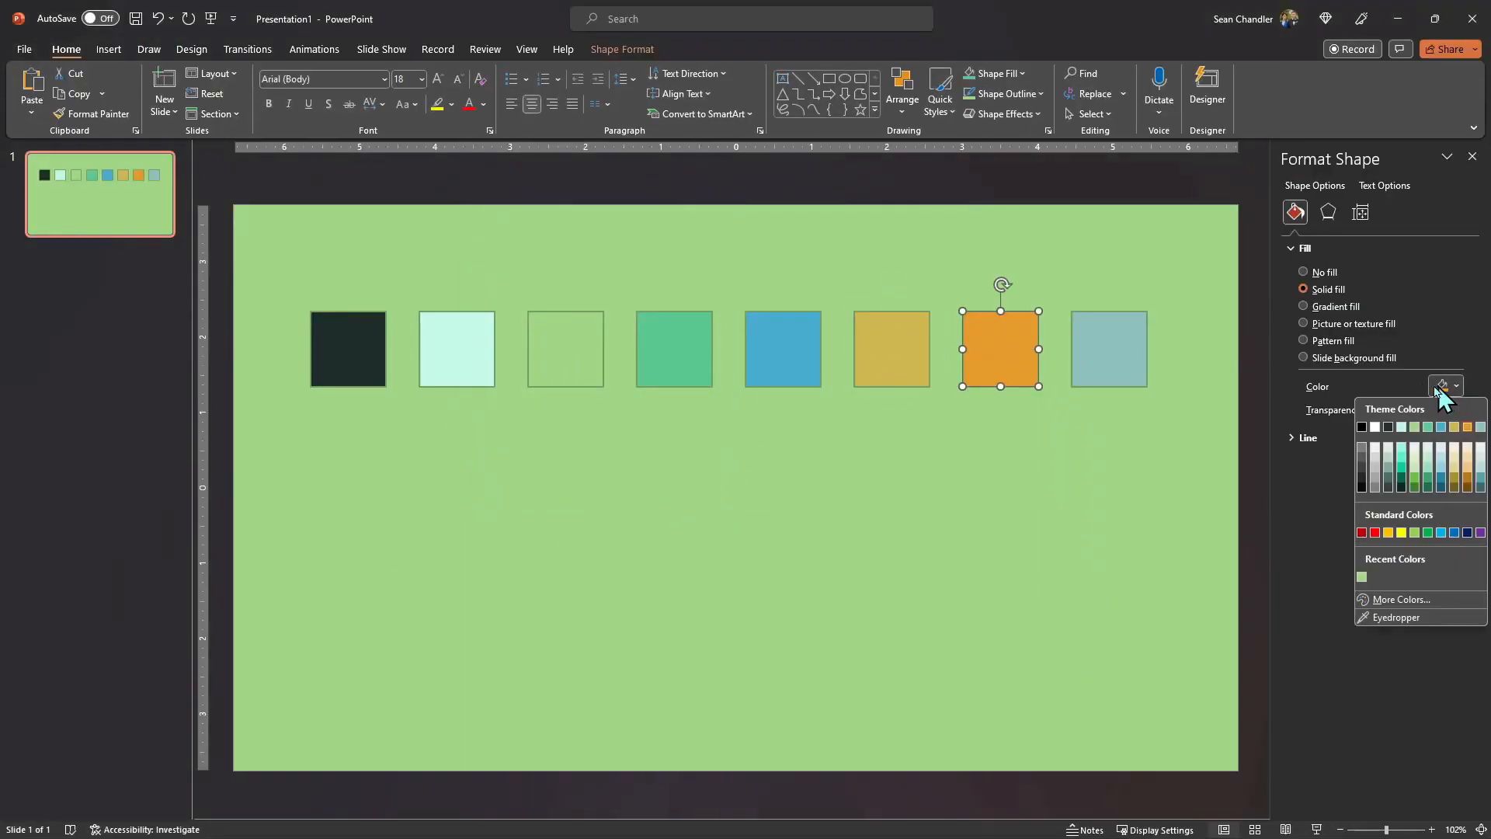
click(1401, 598)
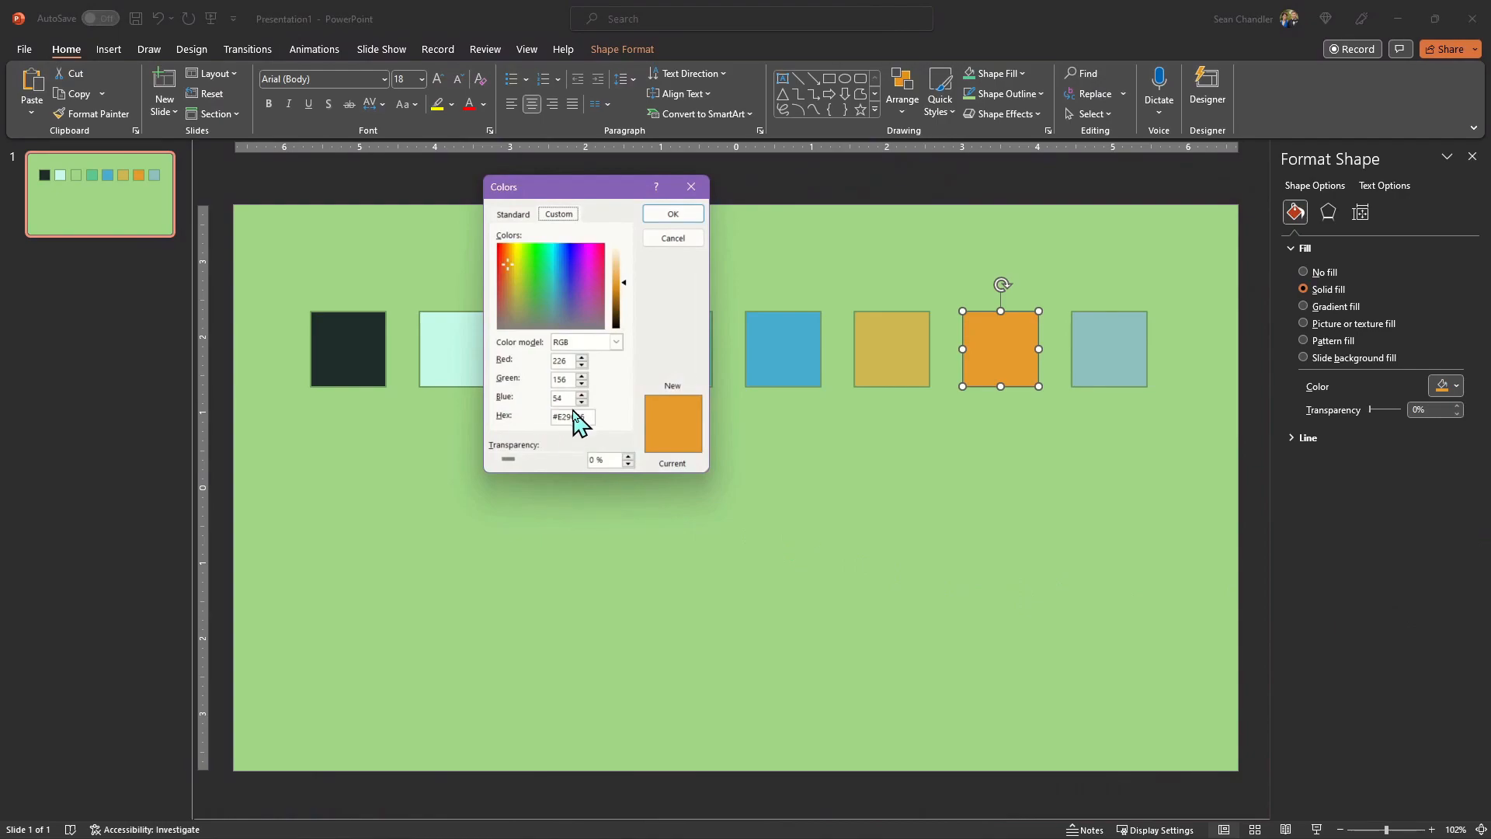
click(672, 238)
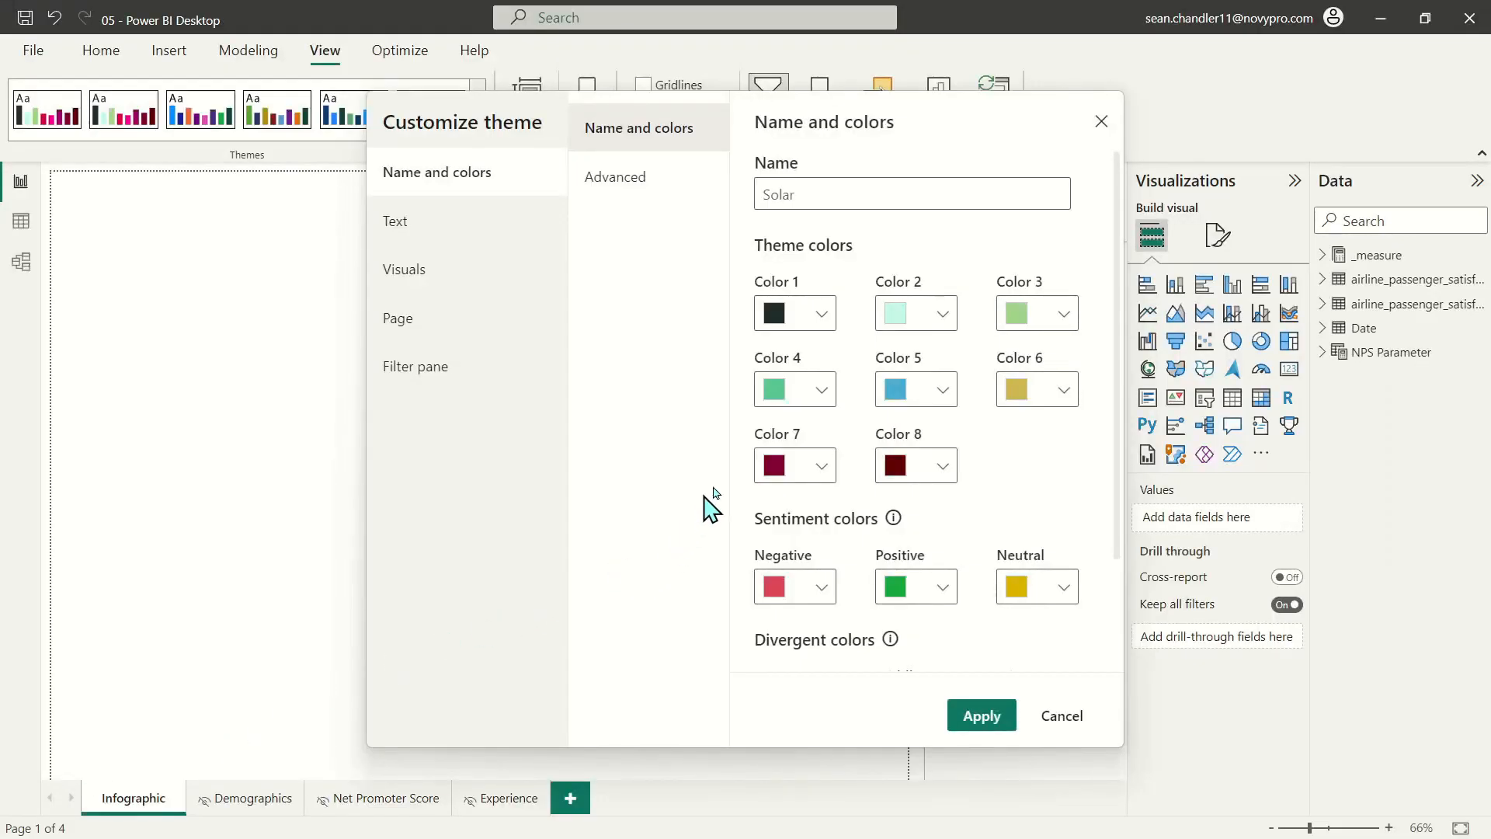
In Power BI Desktop, set Color 7 of the theme to #E29C36
click(787, 481)
click(808, 399)
text(#E29C36)
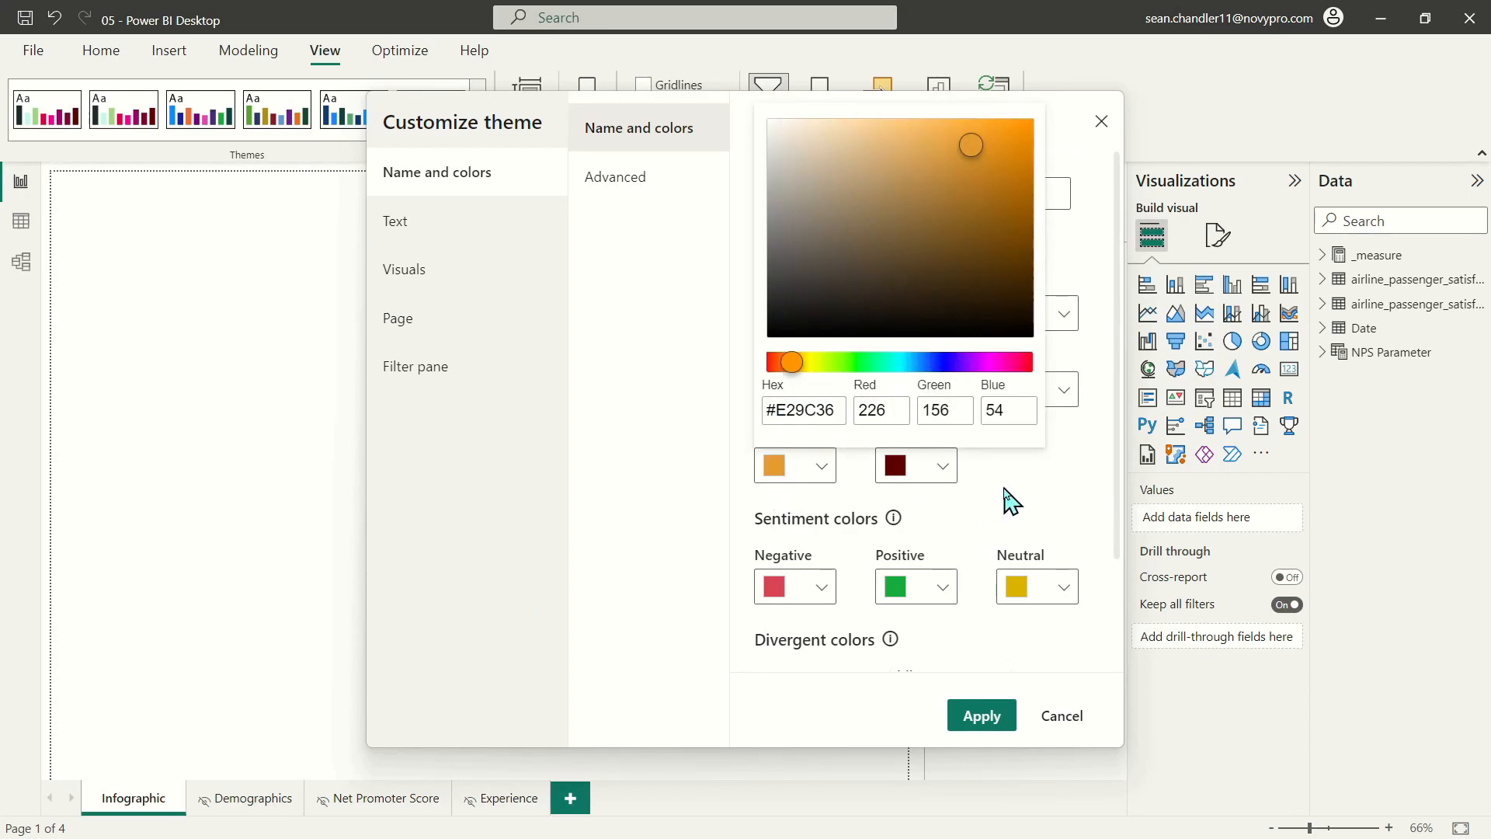
click(1009, 499)
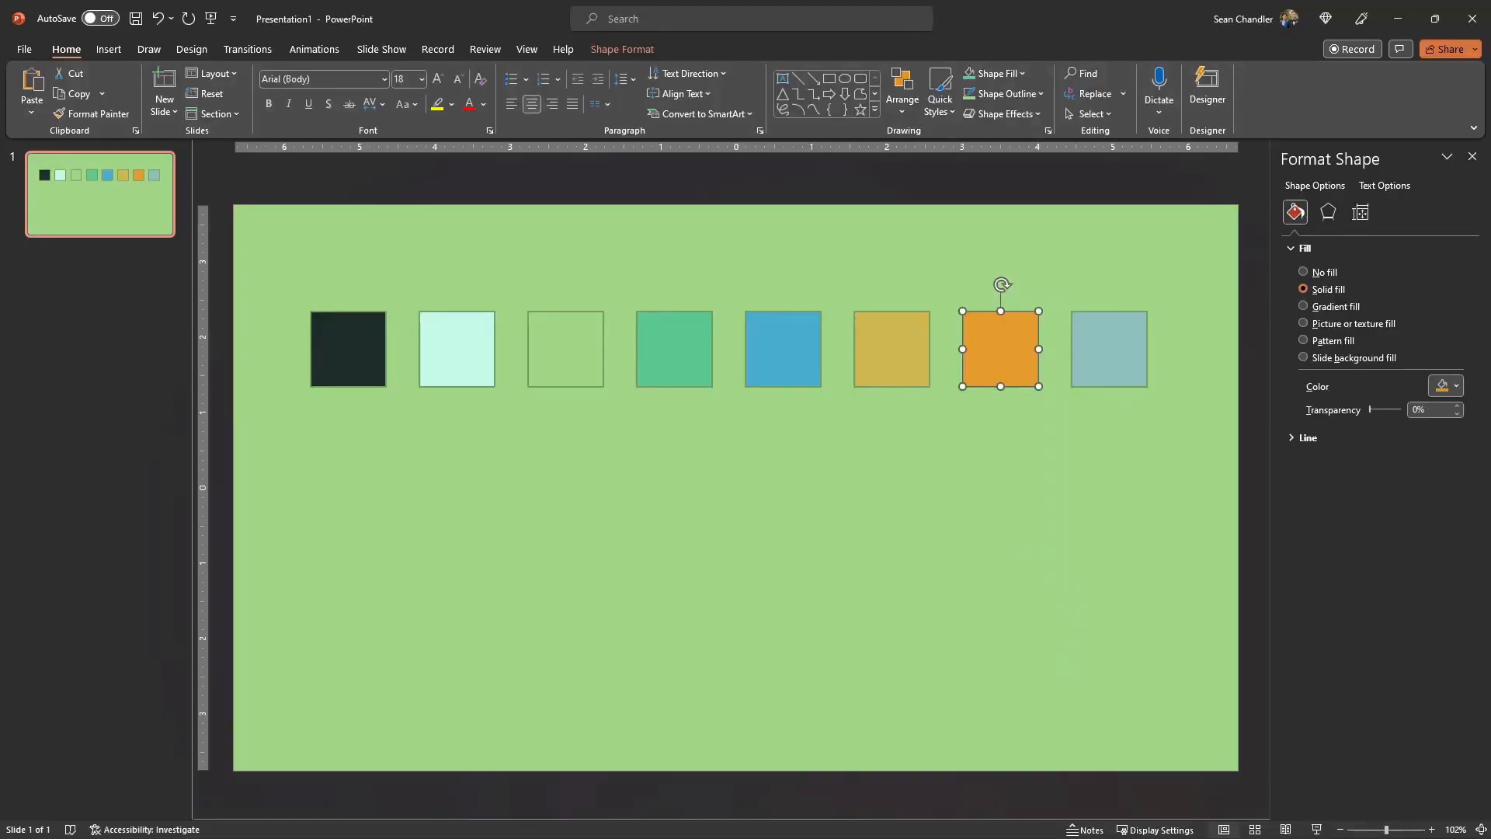
Switch to PowerPoint and copy the hex code of the eighth, gray-blue square's fill color
click(1114, 342)
click(1455, 386)
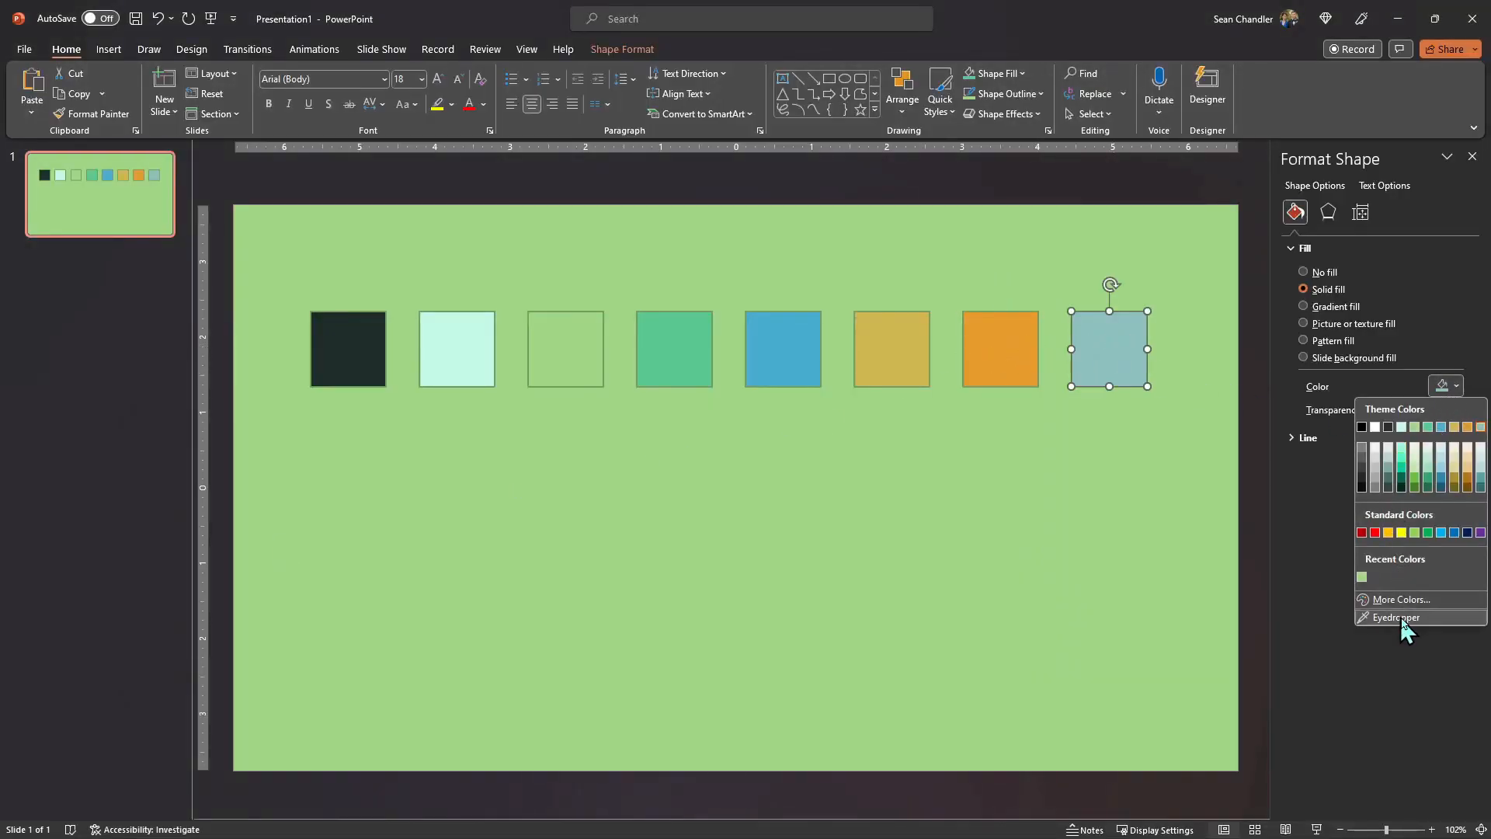
click(1418, 598)
double_click(566, 416)
key(ctrl+c)
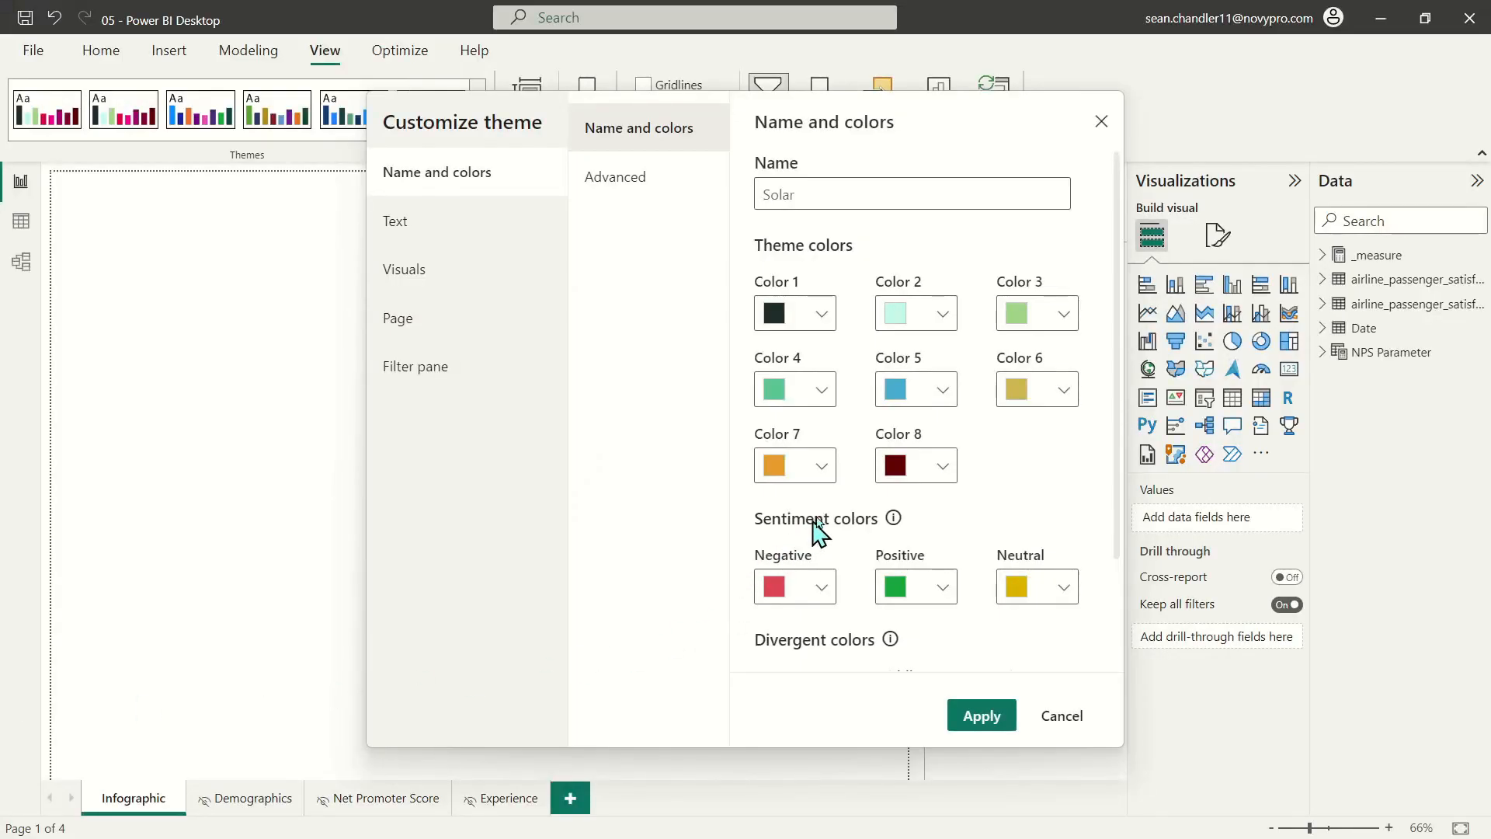
In Power BI Desktop, set Color 8 of the theme to #8EC0C1 and apply the customized theme to the report
click(896, 466)
double_click(746, 407)
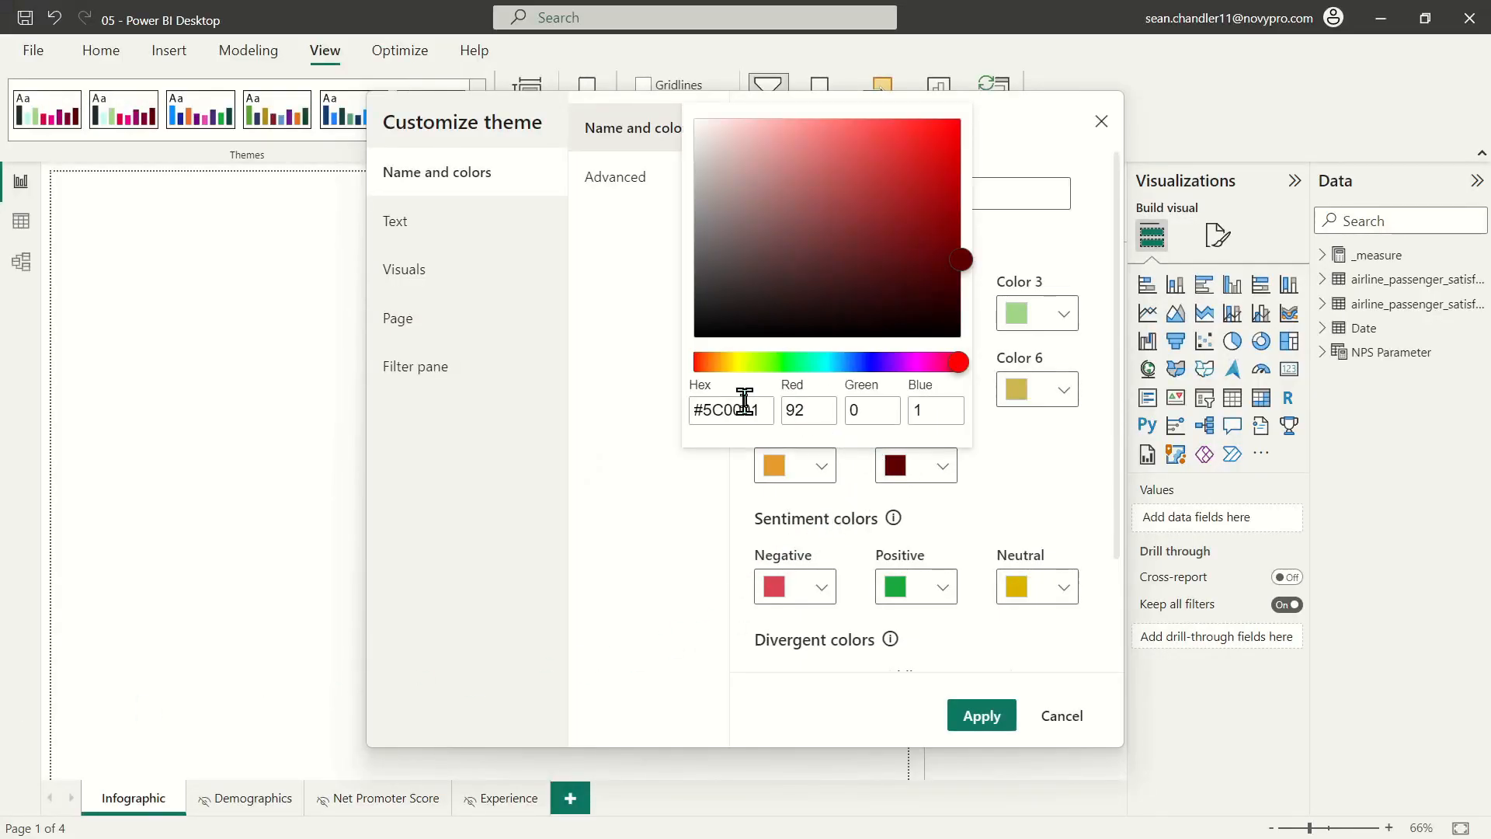
key(ctrl+v)
click(991, 426)
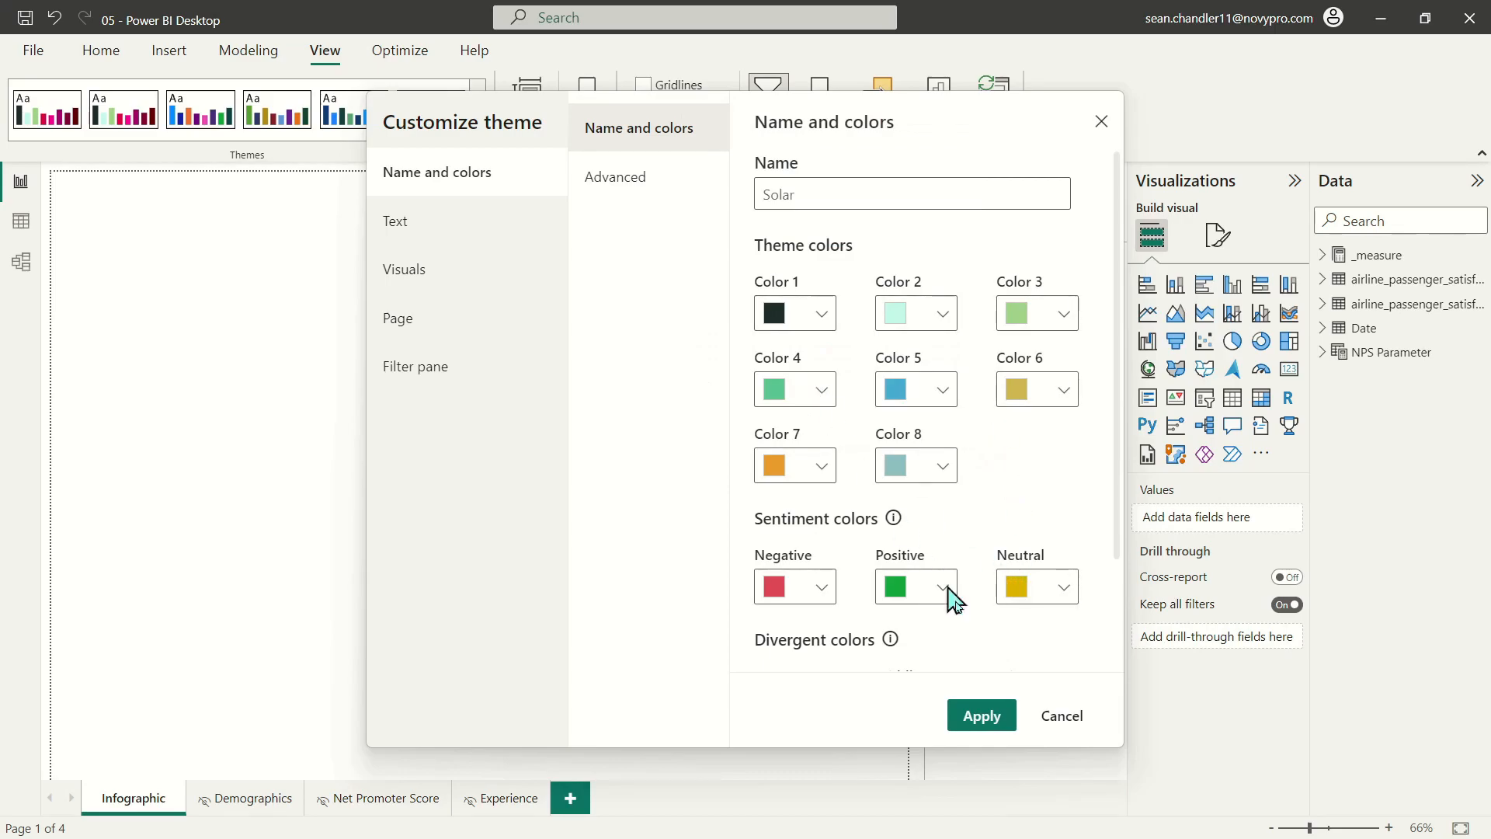
click(983, 719)
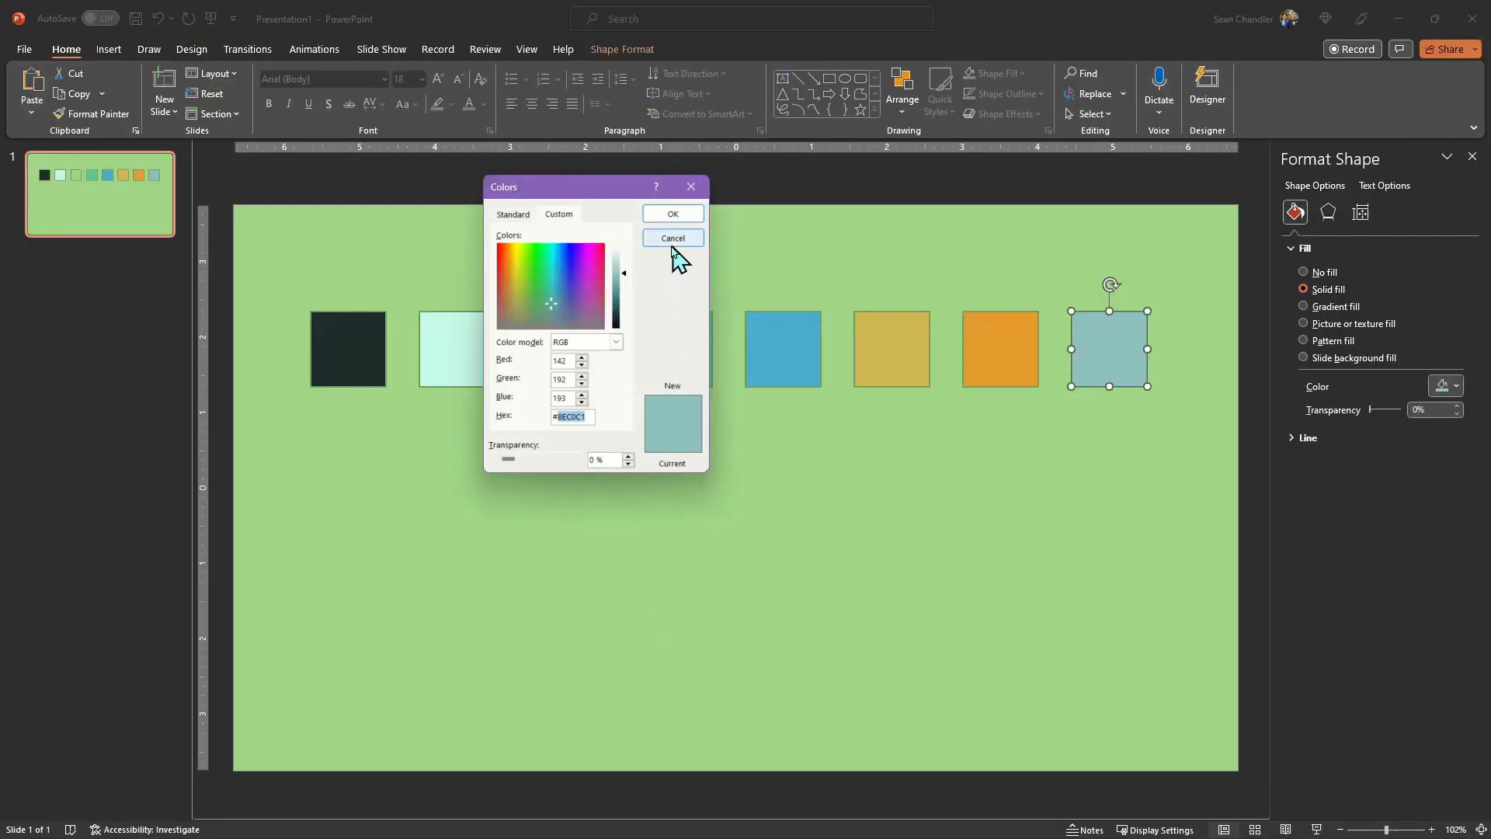
Close PowerPoint's color dialog, then view the color choices for the Infographic page's canvas background in Power BI Desktop
click(674, 247)
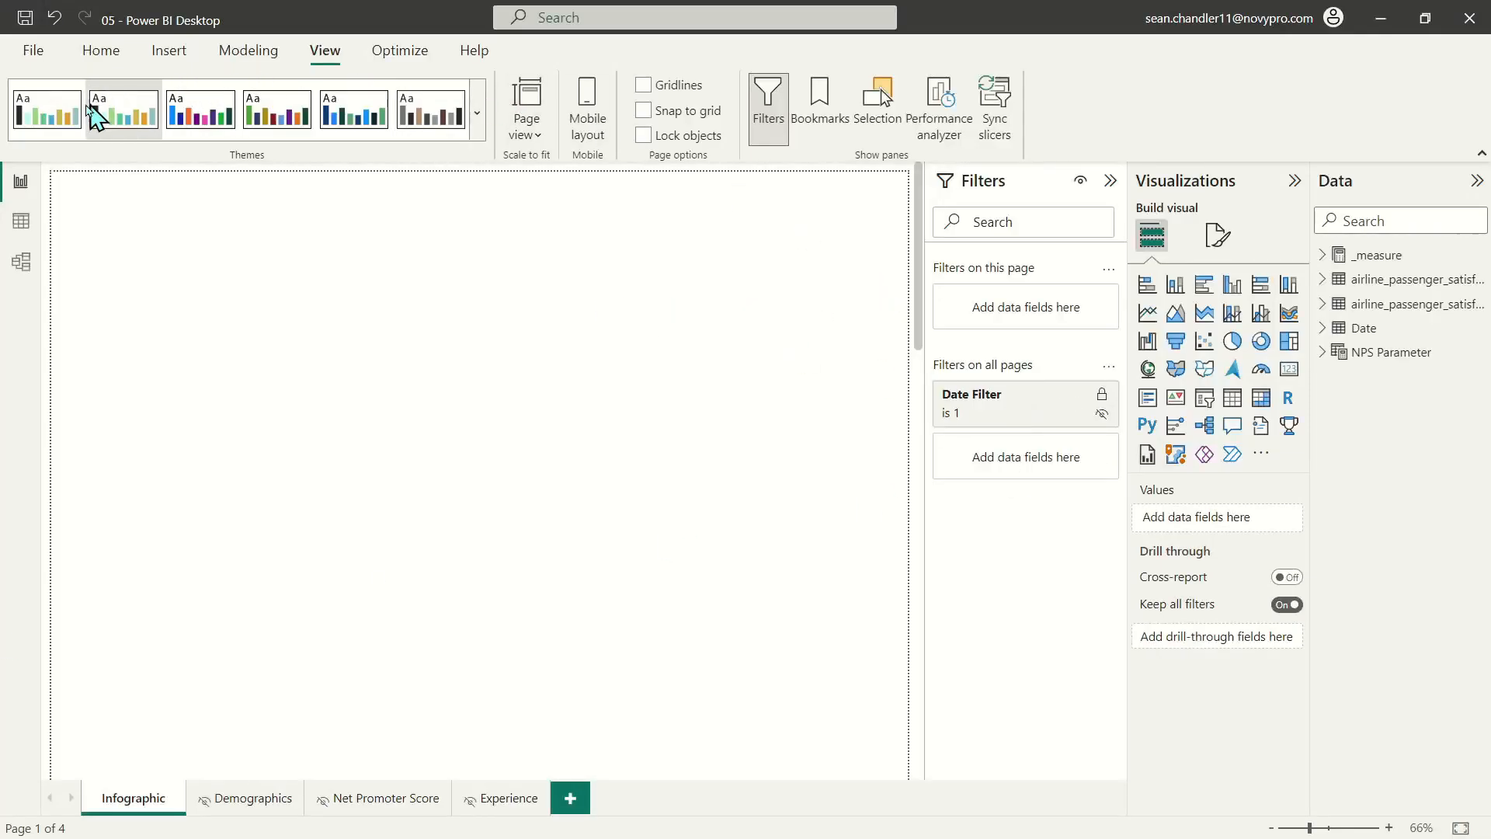
click(1220, 235)
click(1231, 416)
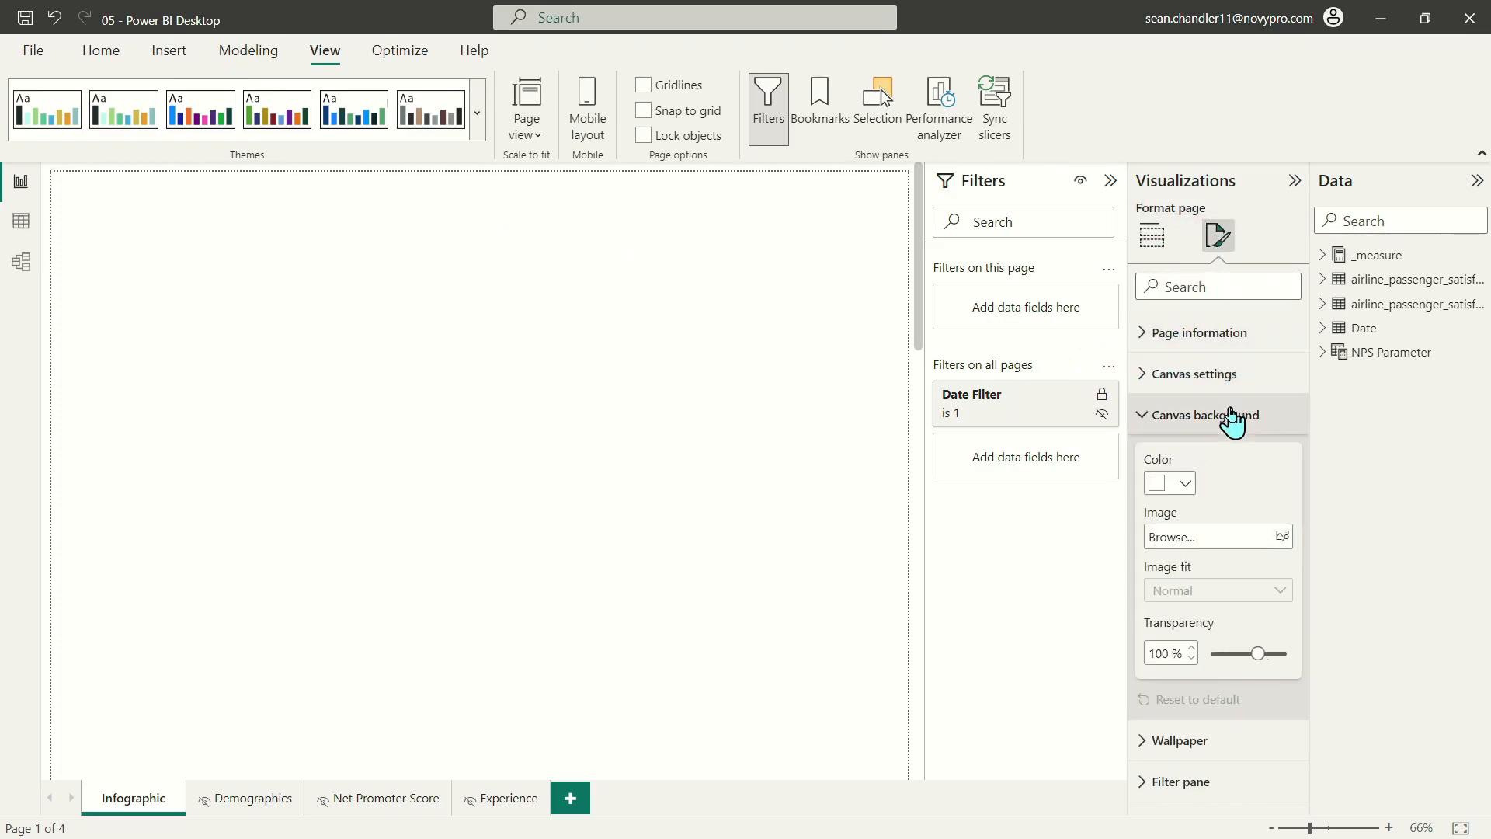
click(1178, 484)
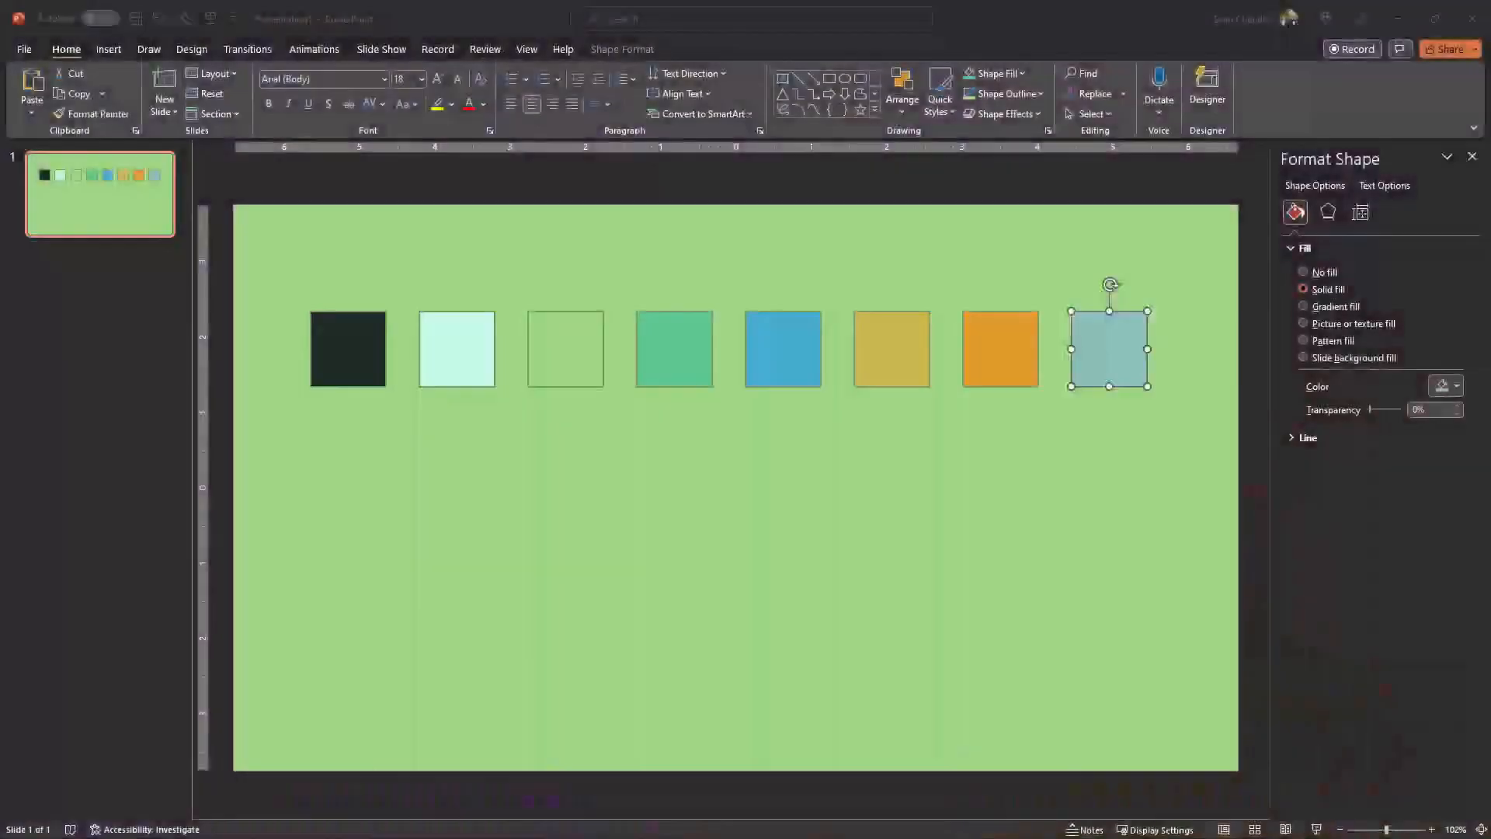
Switch to PowerPoint, view the theme colors offered for the eighth square's fill, and deselect the square
click(1446, 386)
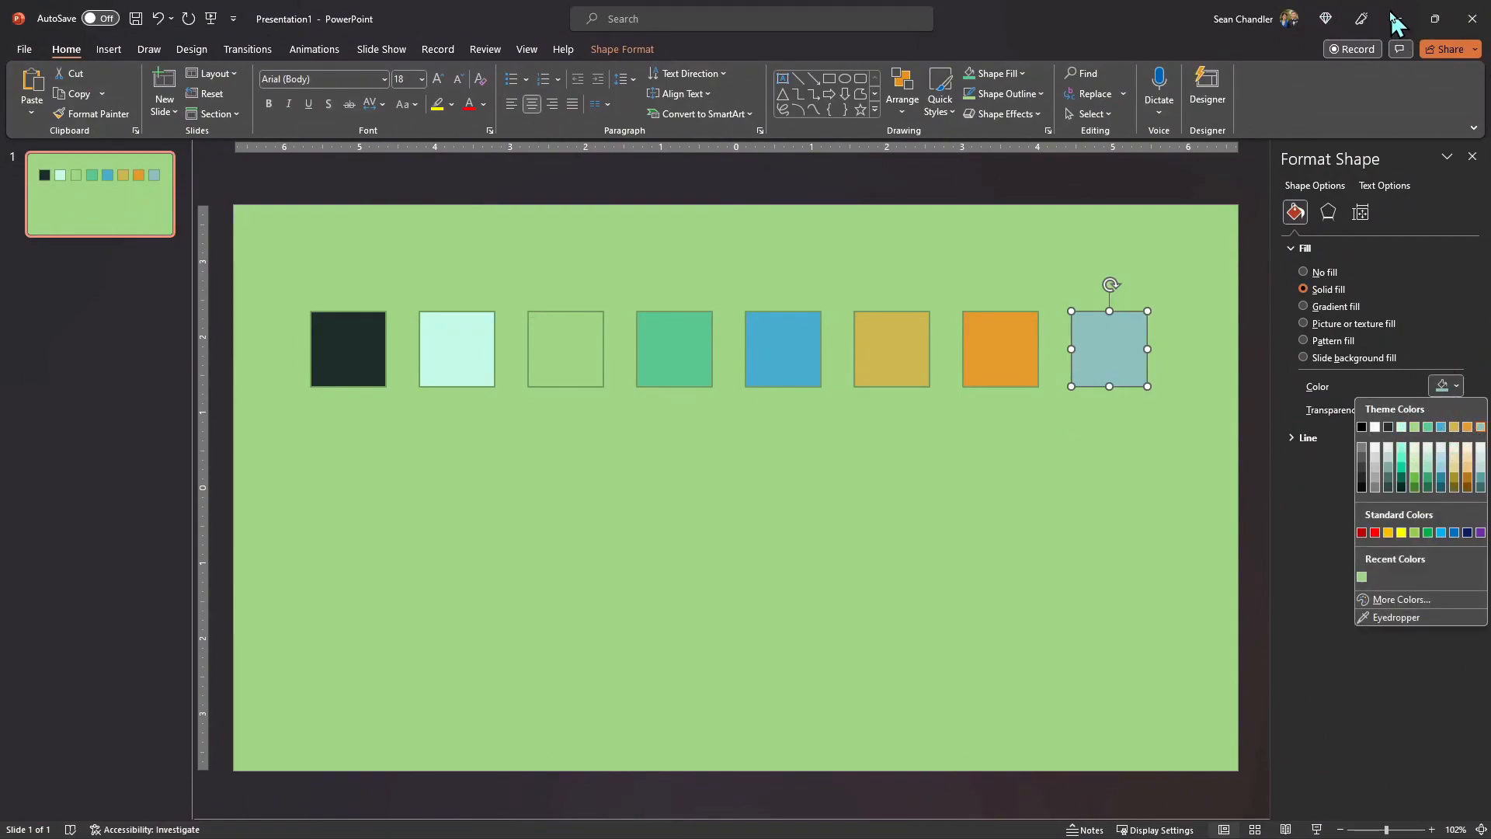
click(1081, 506)
click(1110, 246)
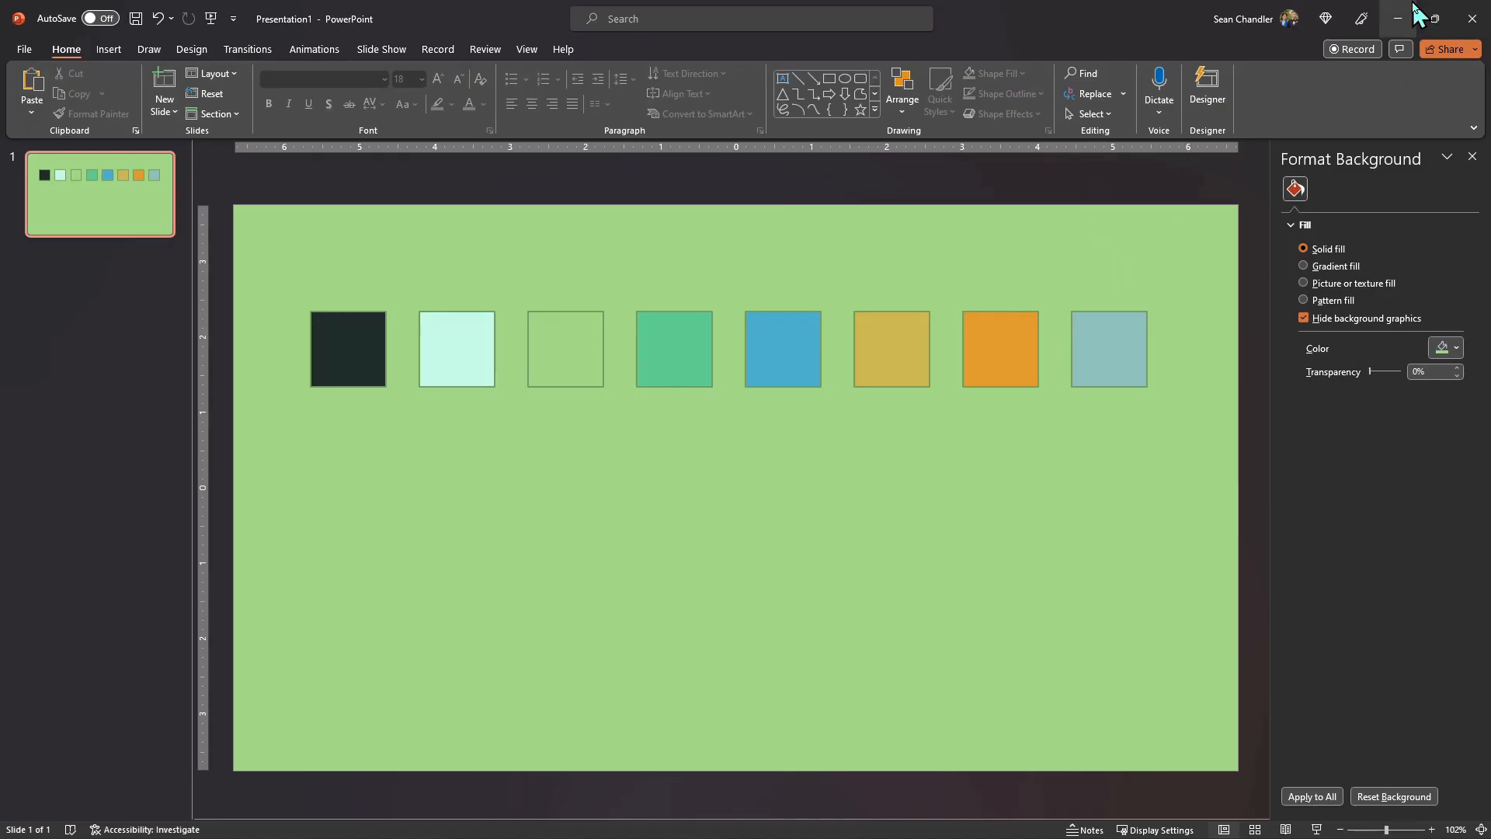
click(1407, 10)
click(878, 595)
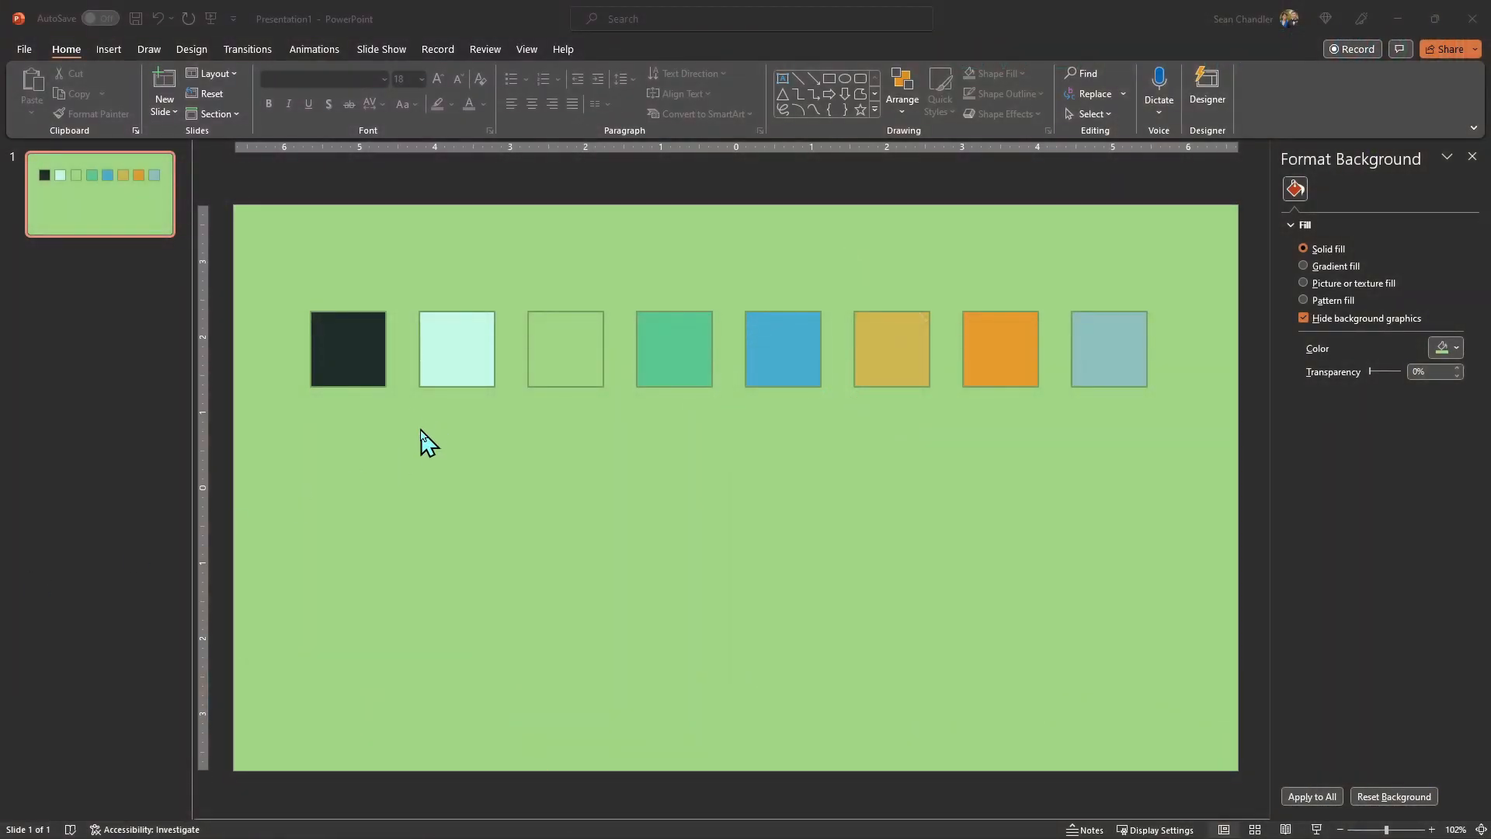
In PowerPoint, delete all eight color squares from the slide and set the solid slide background to white
drag(1200, 504, 185, 205)
key(Delete)
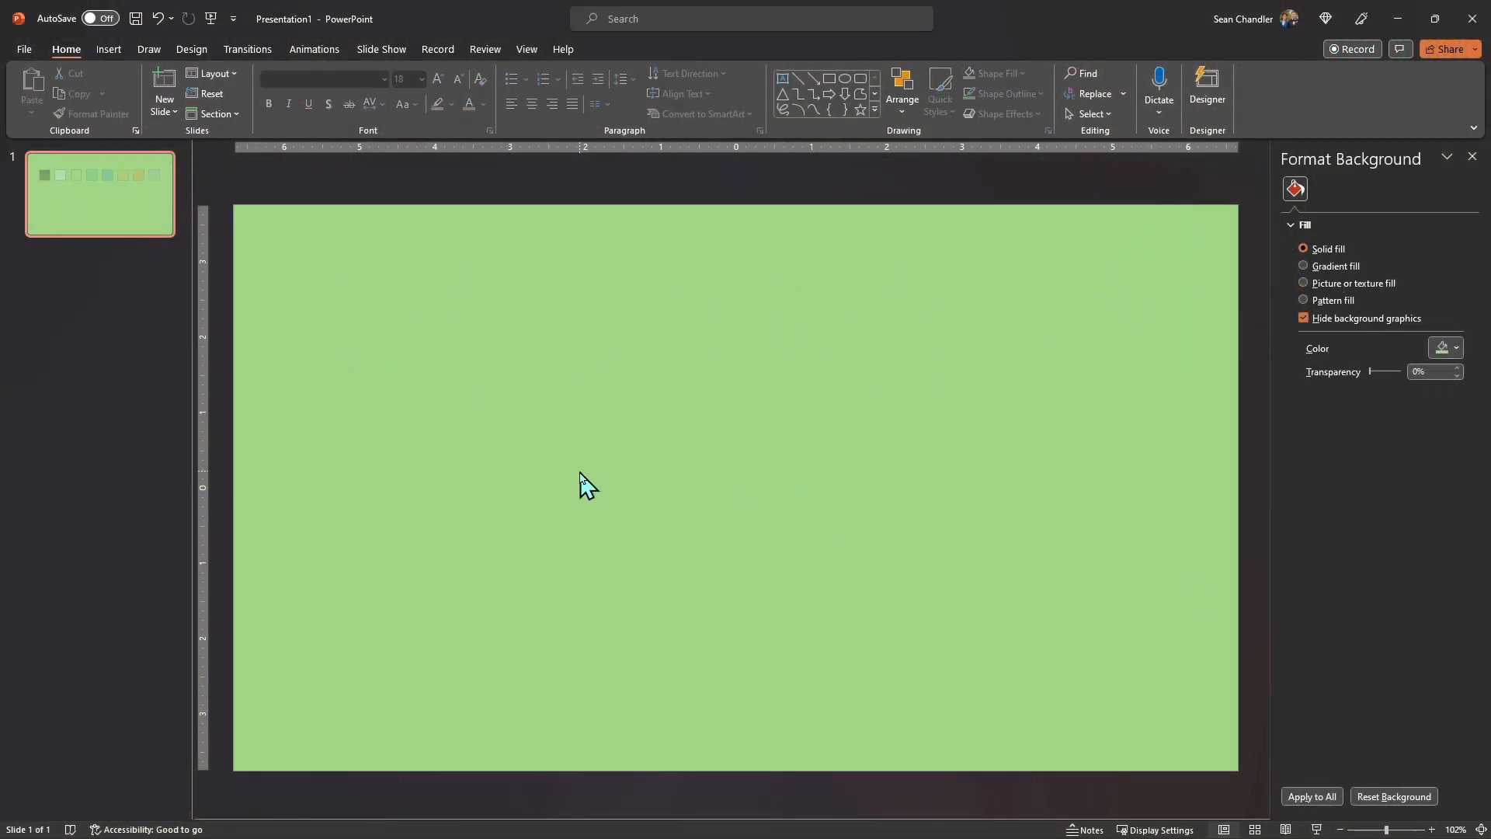
click(1444, 350)
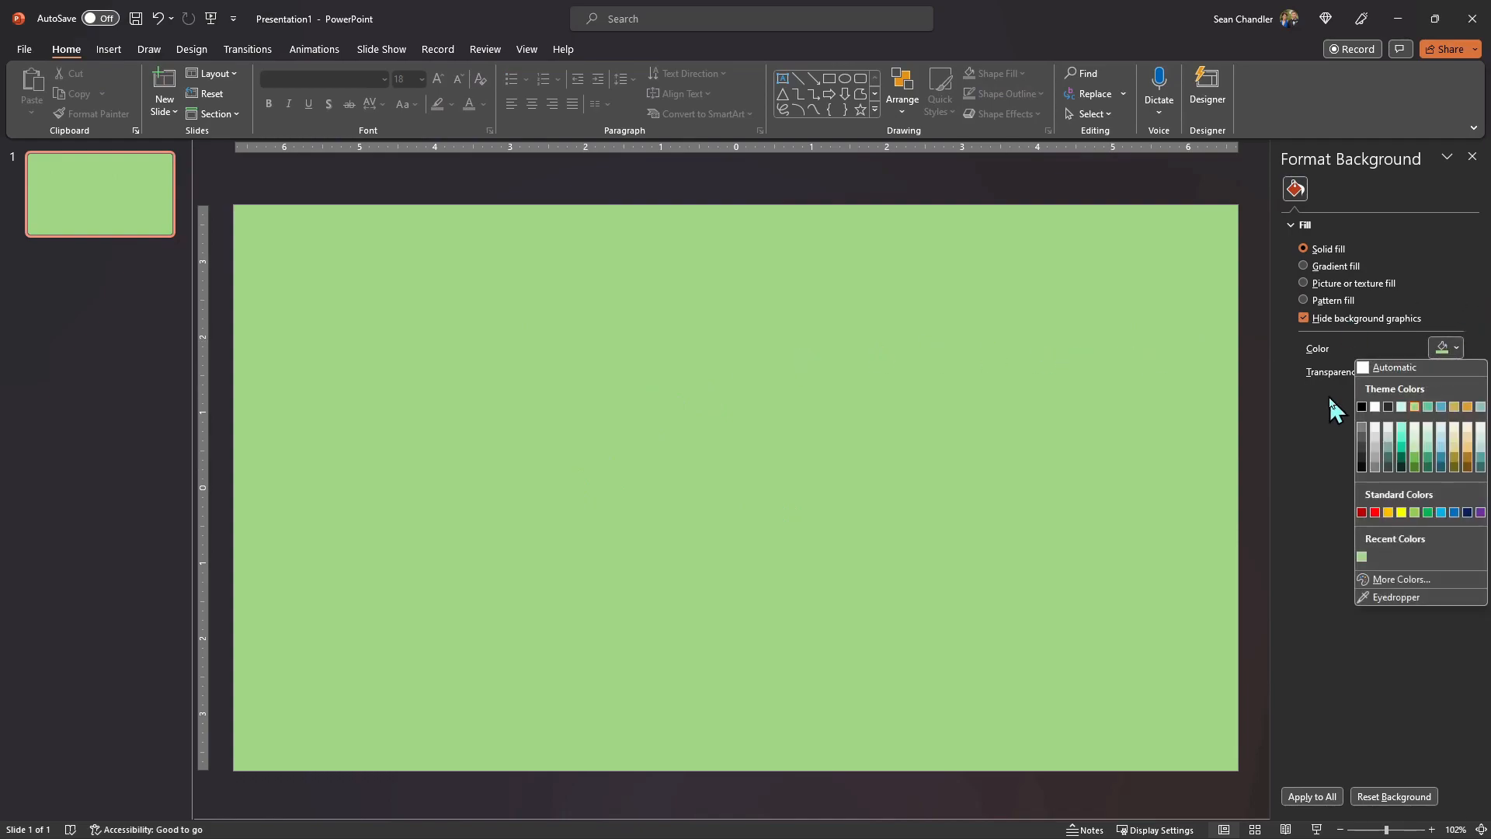
click(1375, 406)
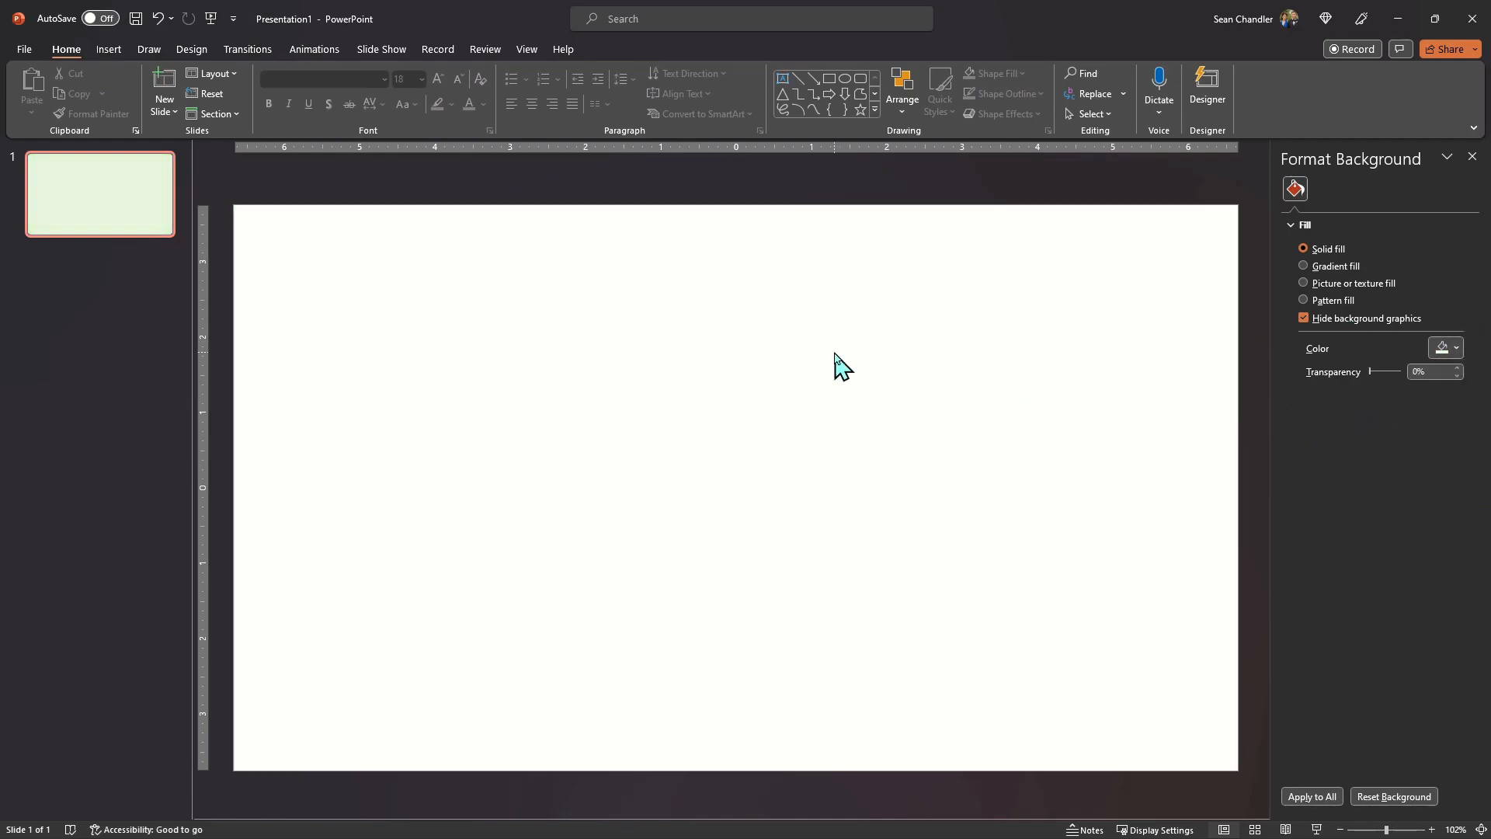
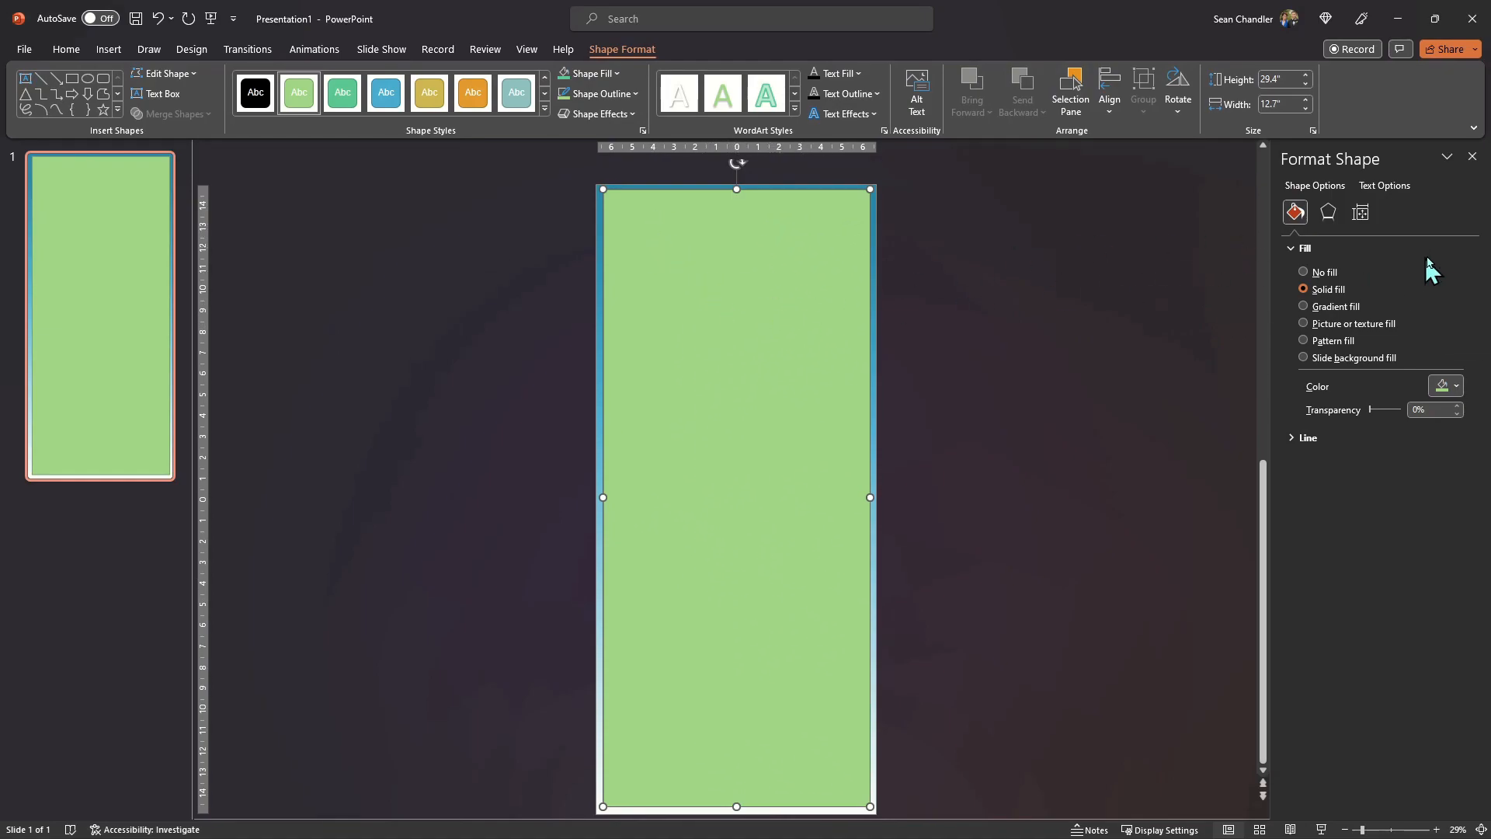
Remove the fill from the tall rectangle covering the slide and change its outline to a gradient line
click(1303, 272)
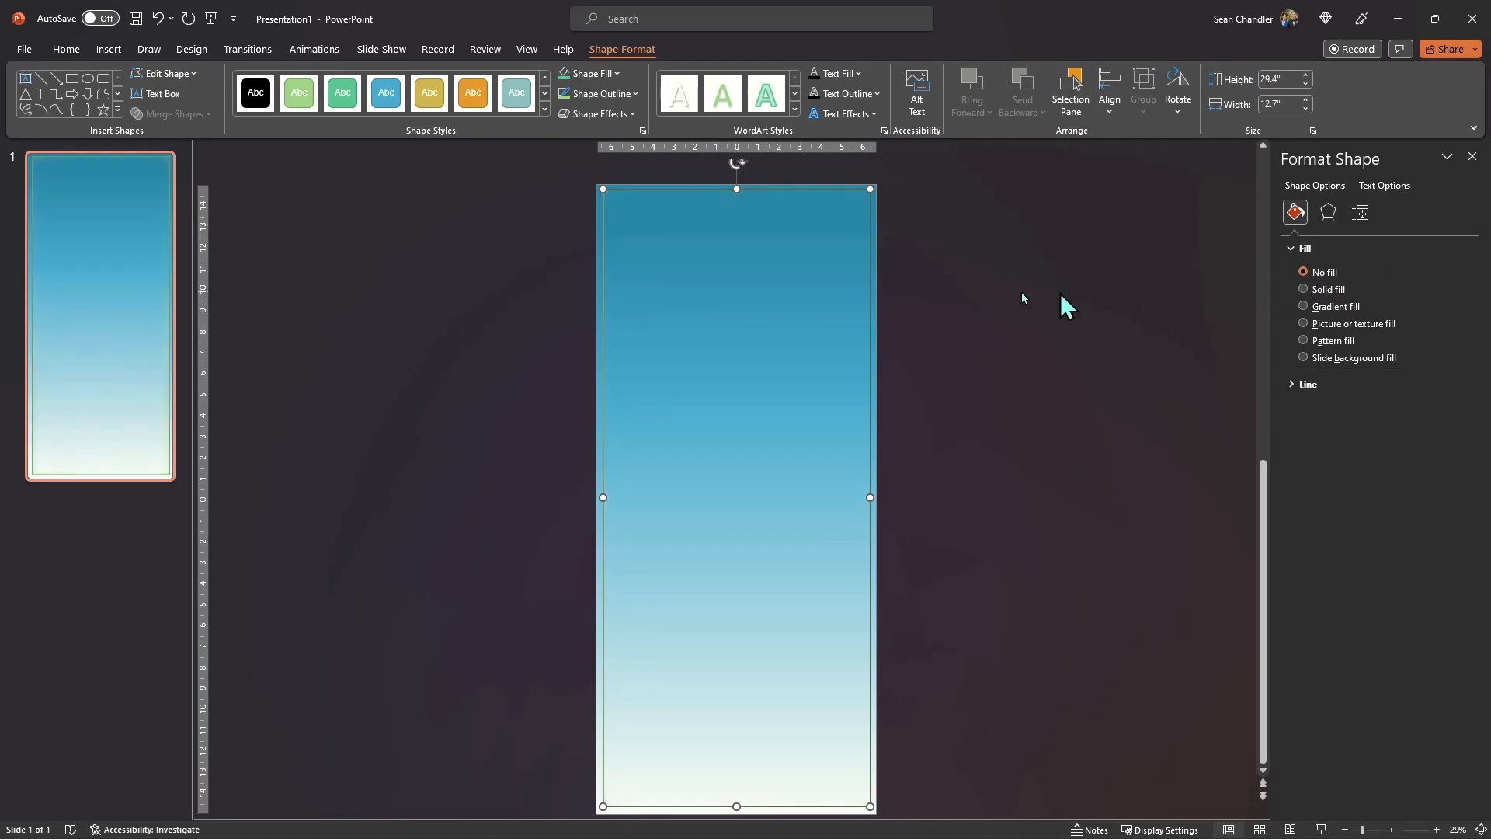
click(966, 305)
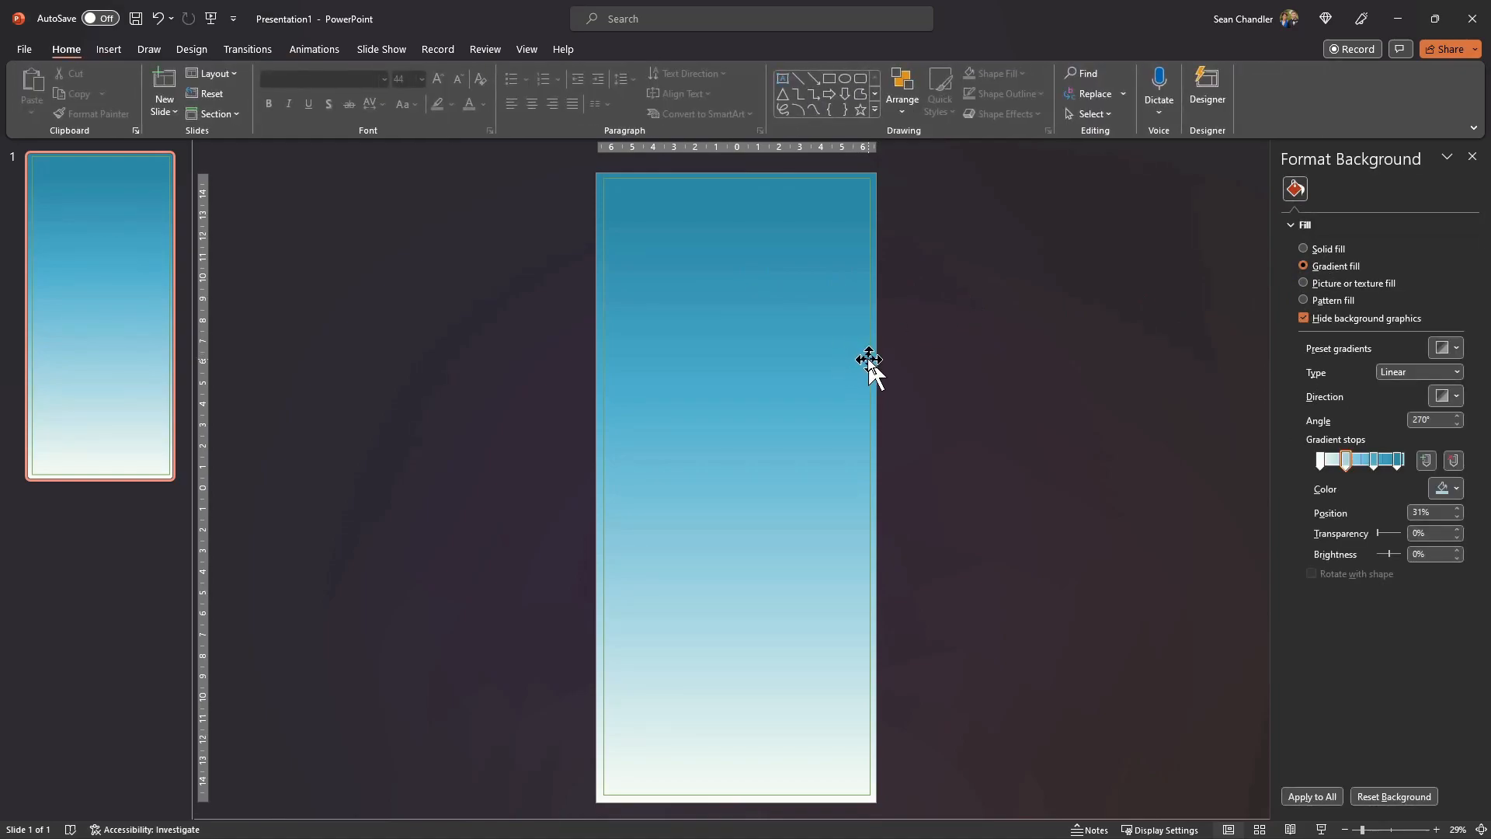
click(870, 361)
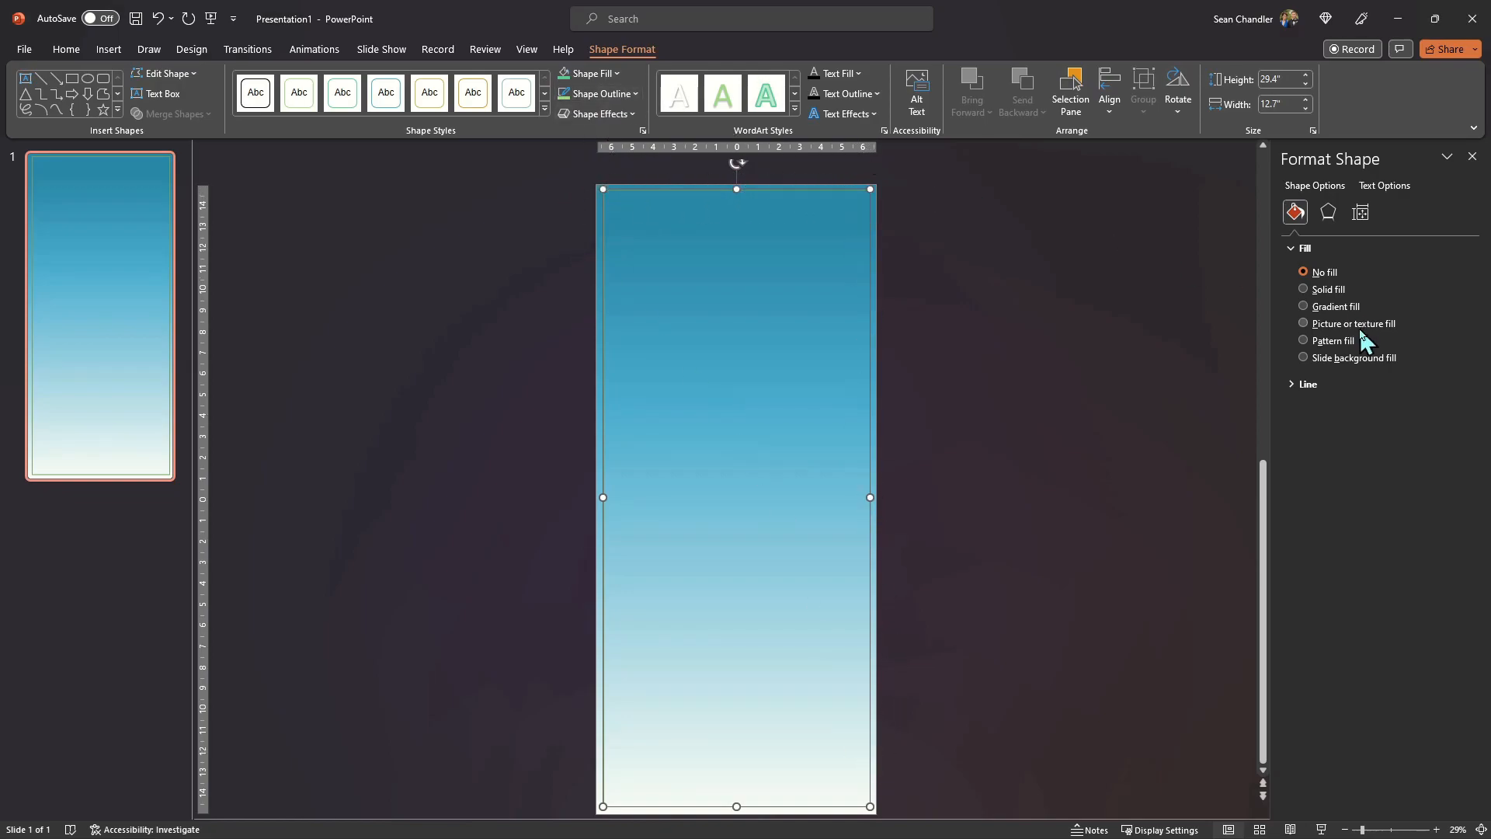
click(1308, 383)
click(1337, 443)
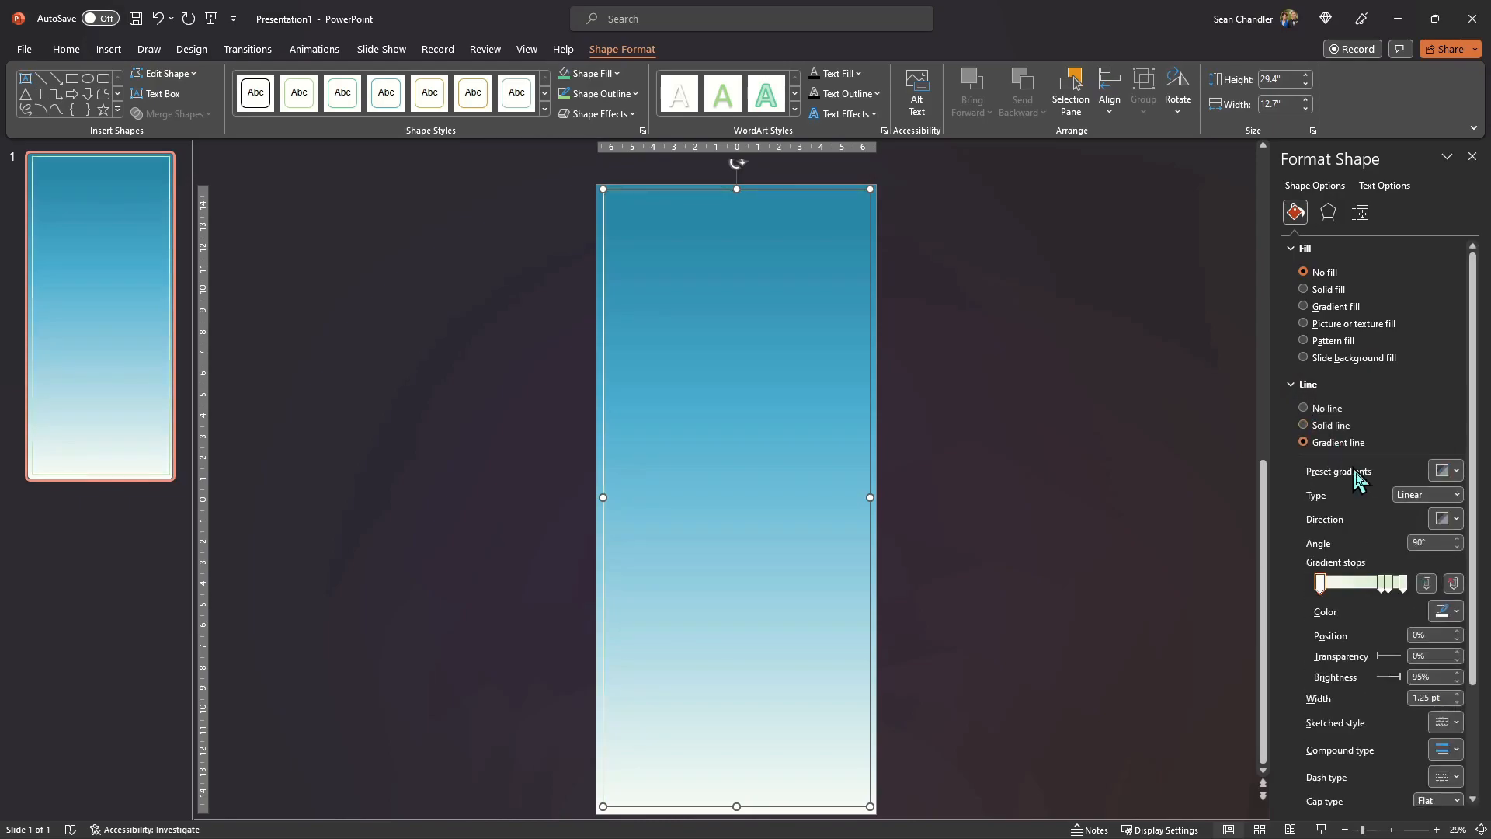
Move a gradient stop of the frame's outline to 39%, then color the 100% stop dark blue and the 73% stop blue
mouse_move(1380, 586)
mouse_down()
mouse_move(1348, 589)
mouse_move(1379, 590)
mouse_up()
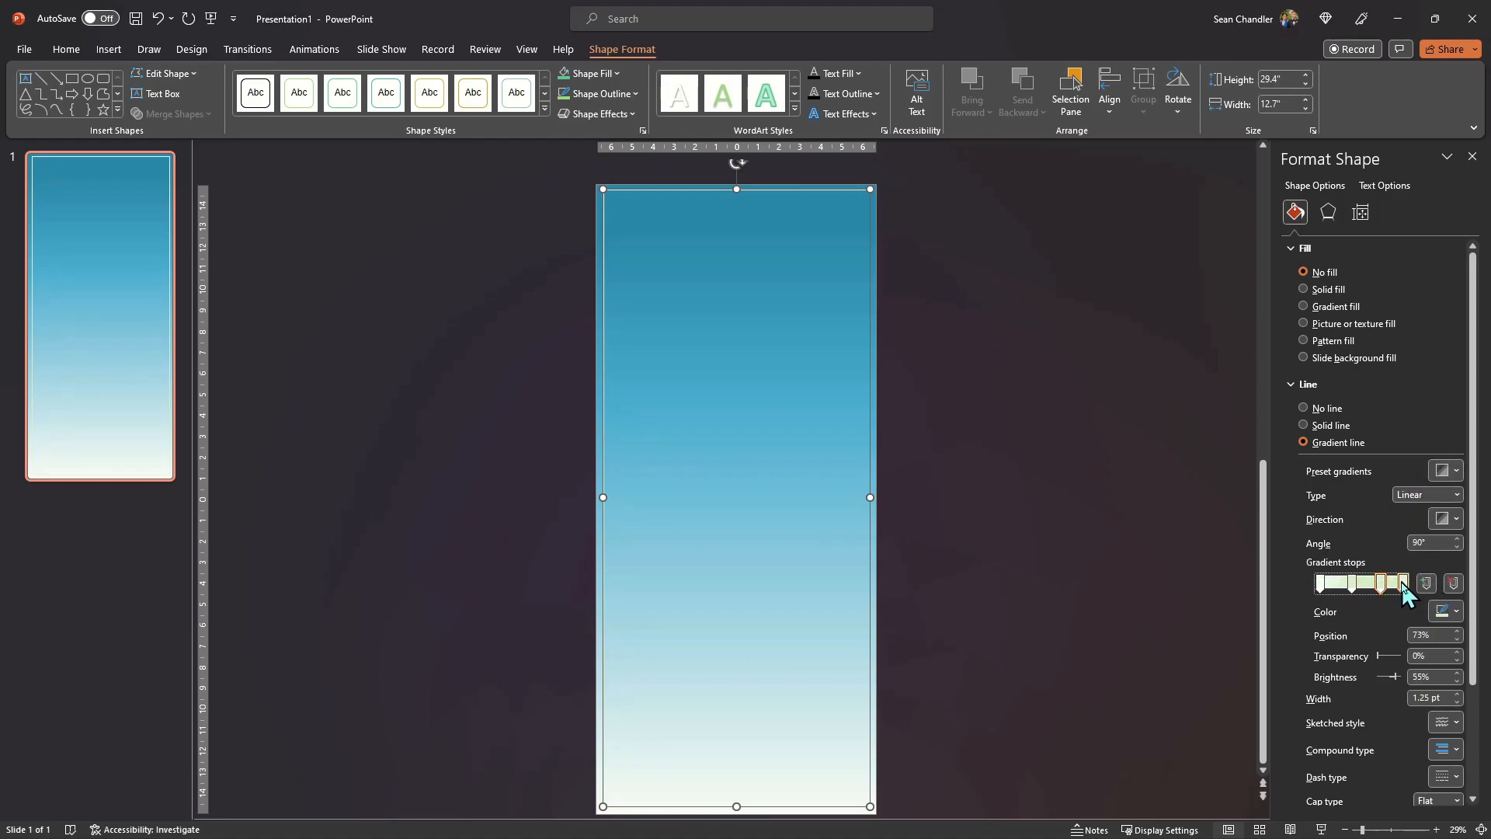
click(1402, 584)
click(1456, 612)
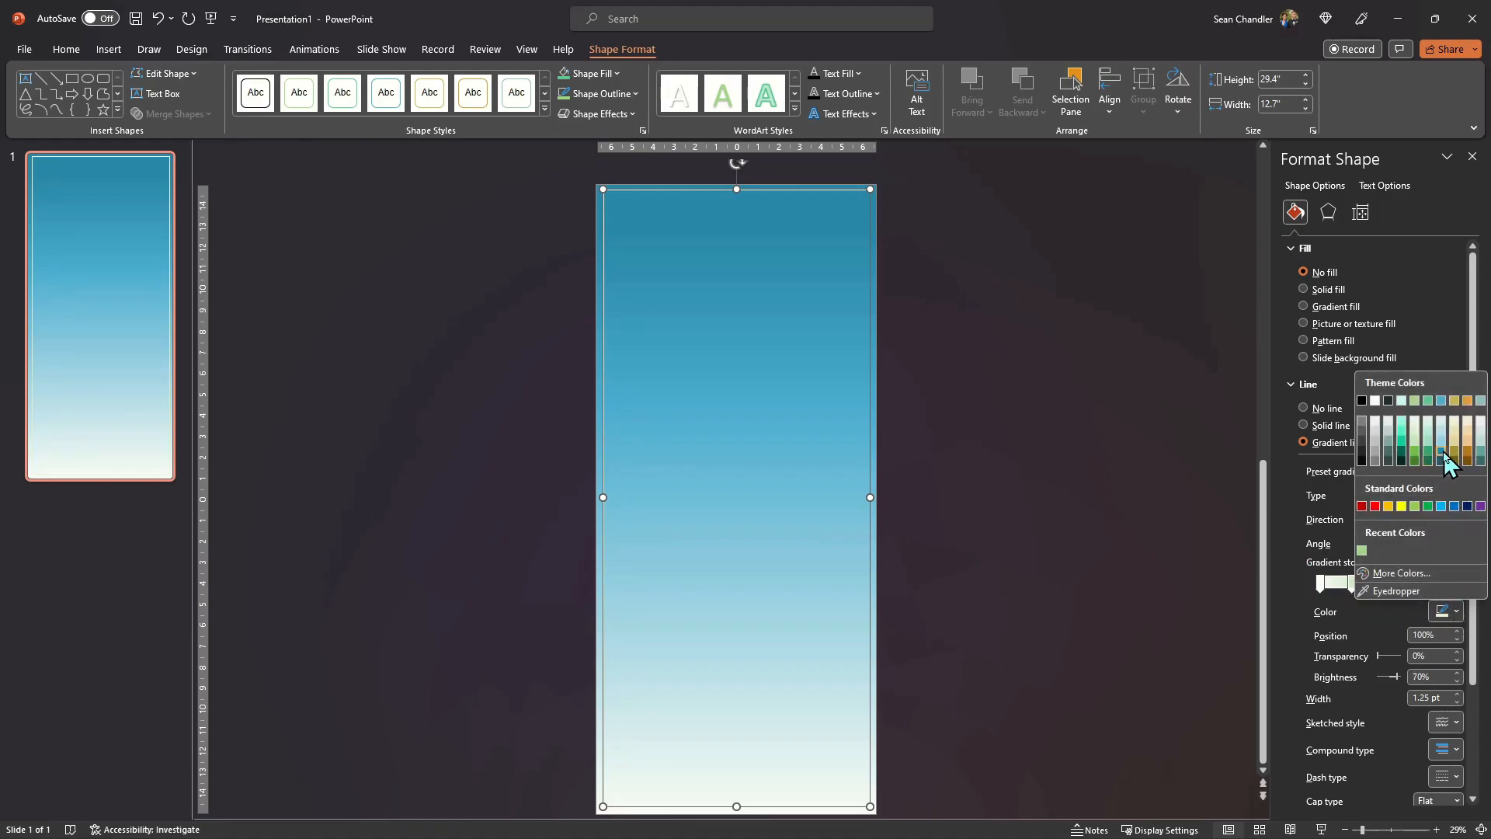
click(1442, 456)
click(1380, 588)
click(1446, 611)
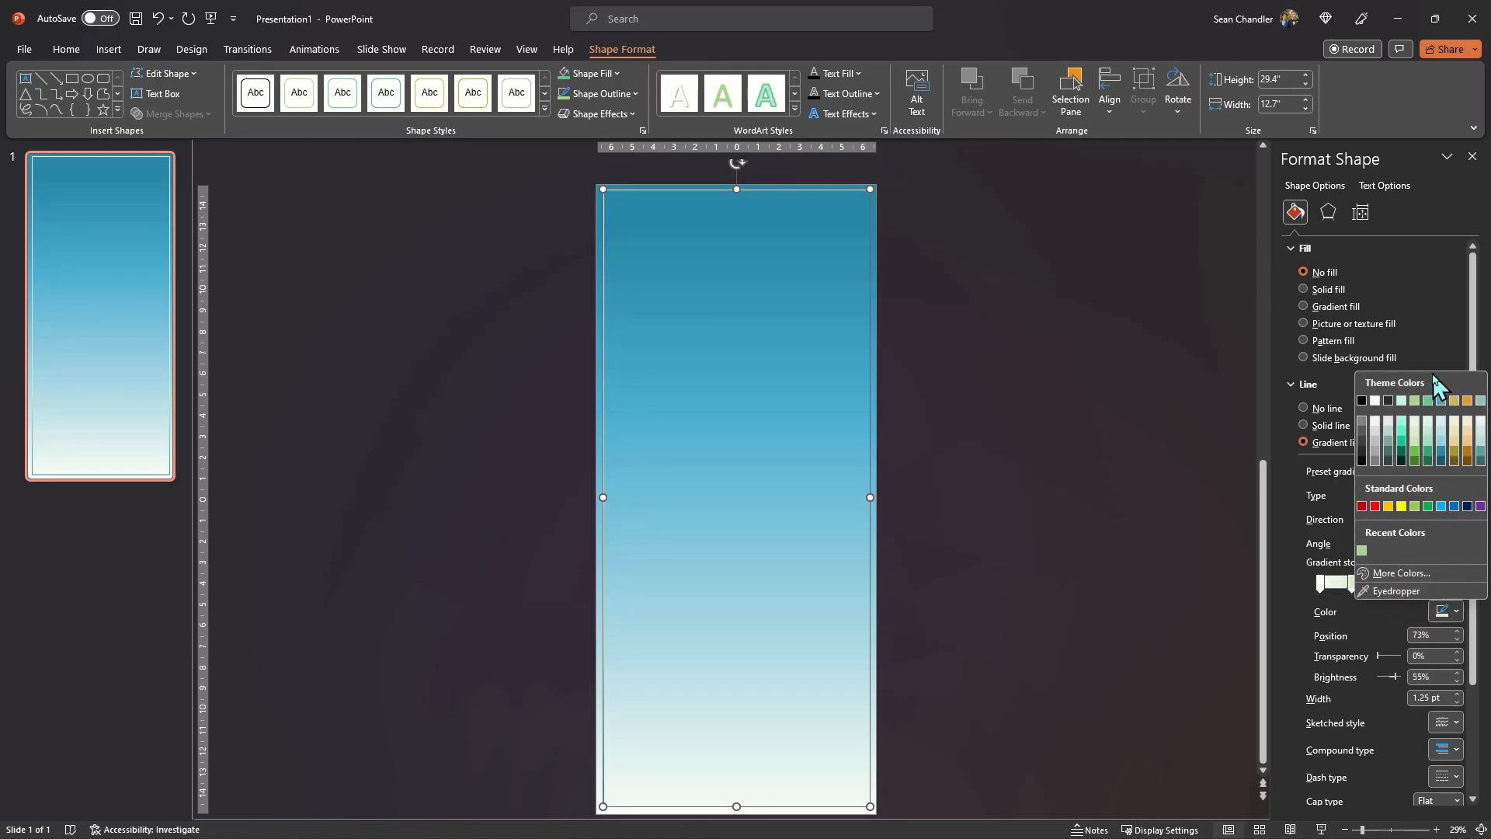
click(1441, 417)
Replace the outline gradient's 39% stop with a new stop at 37%, and deselect the frame
click(1352, 585)
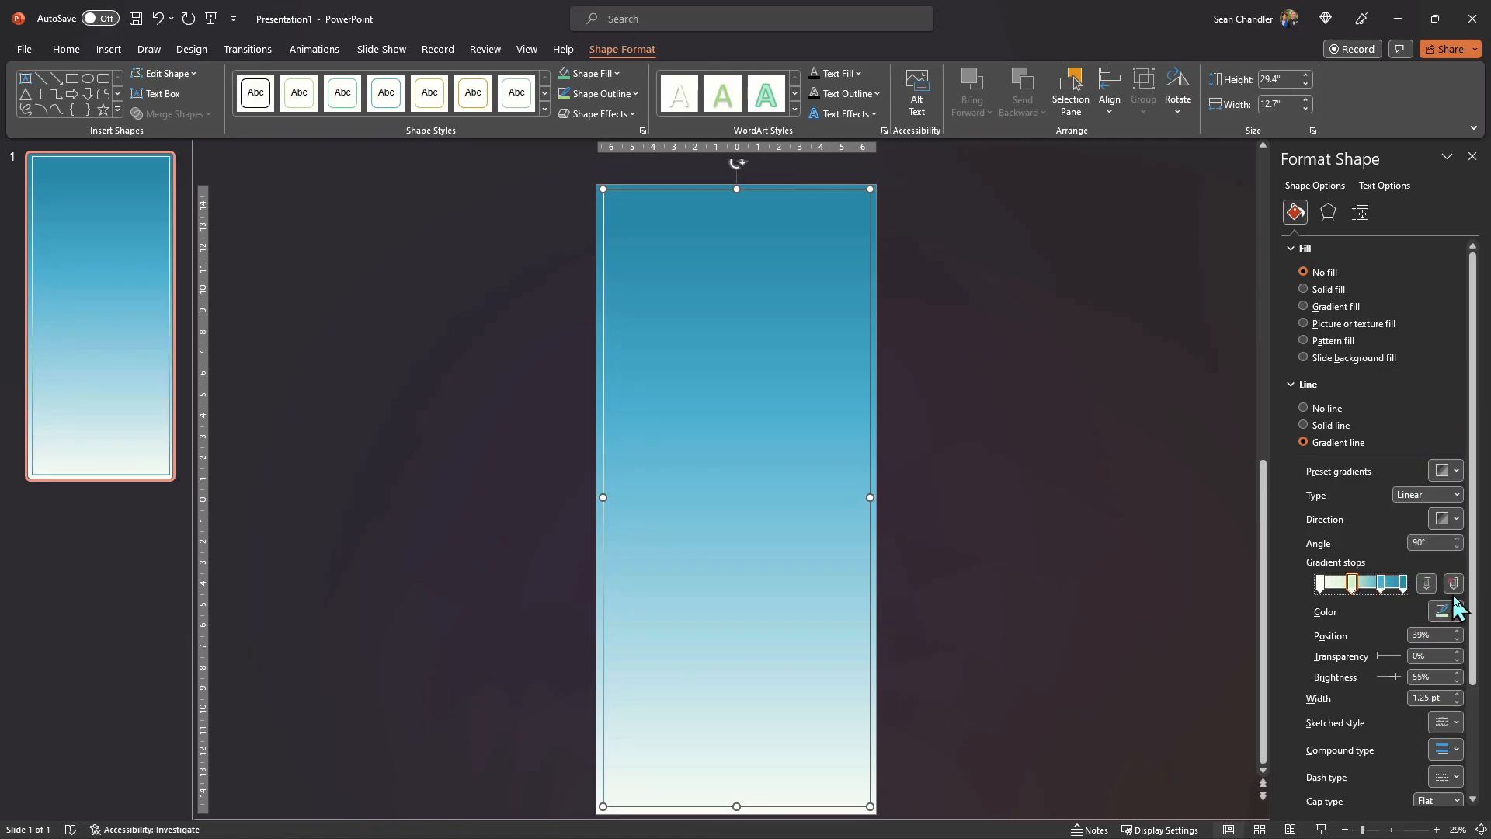
click(1444, 609)
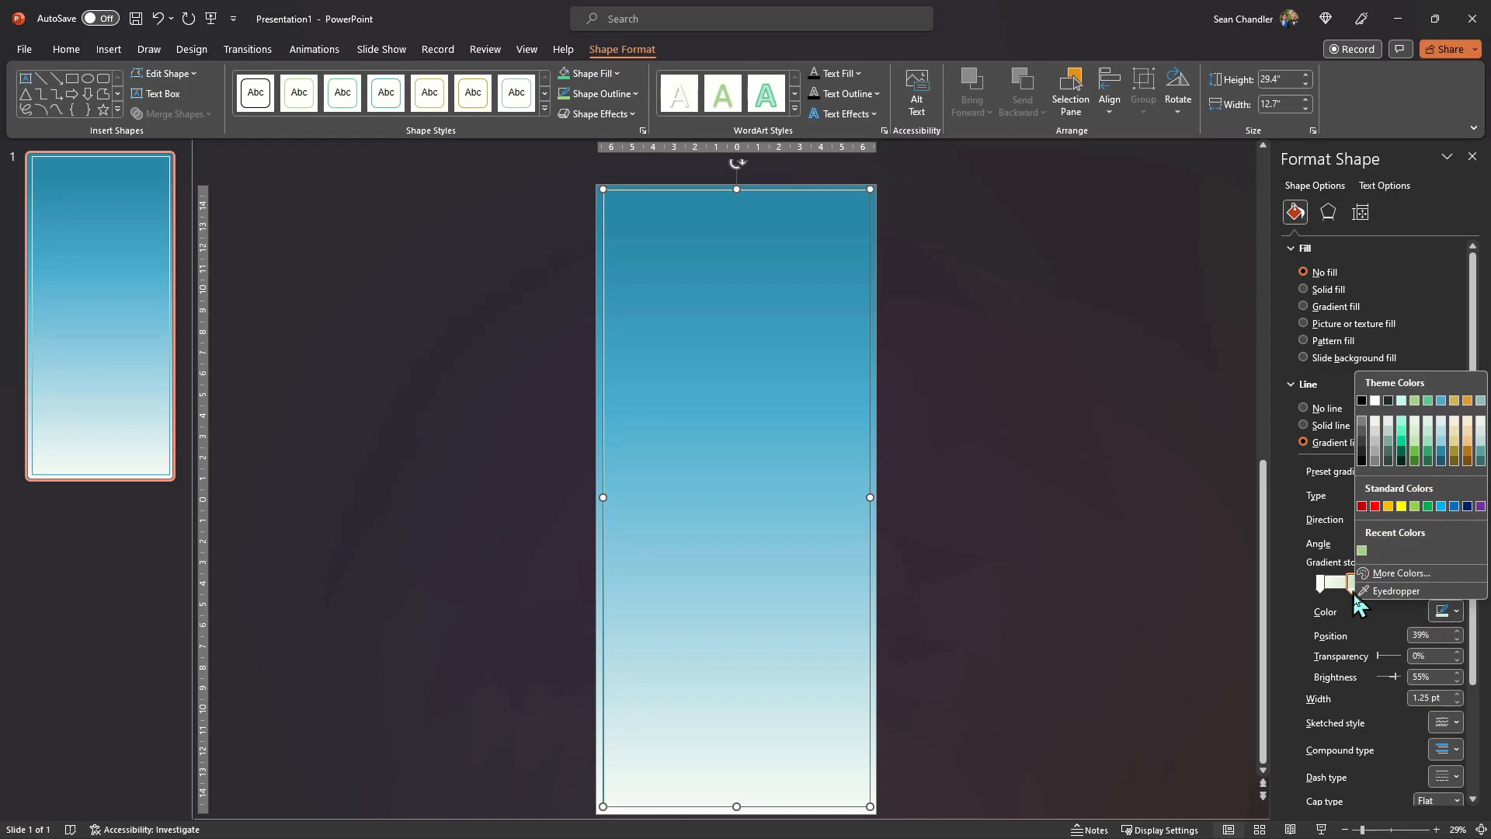
click(1442, 608)
click(1453, 583)
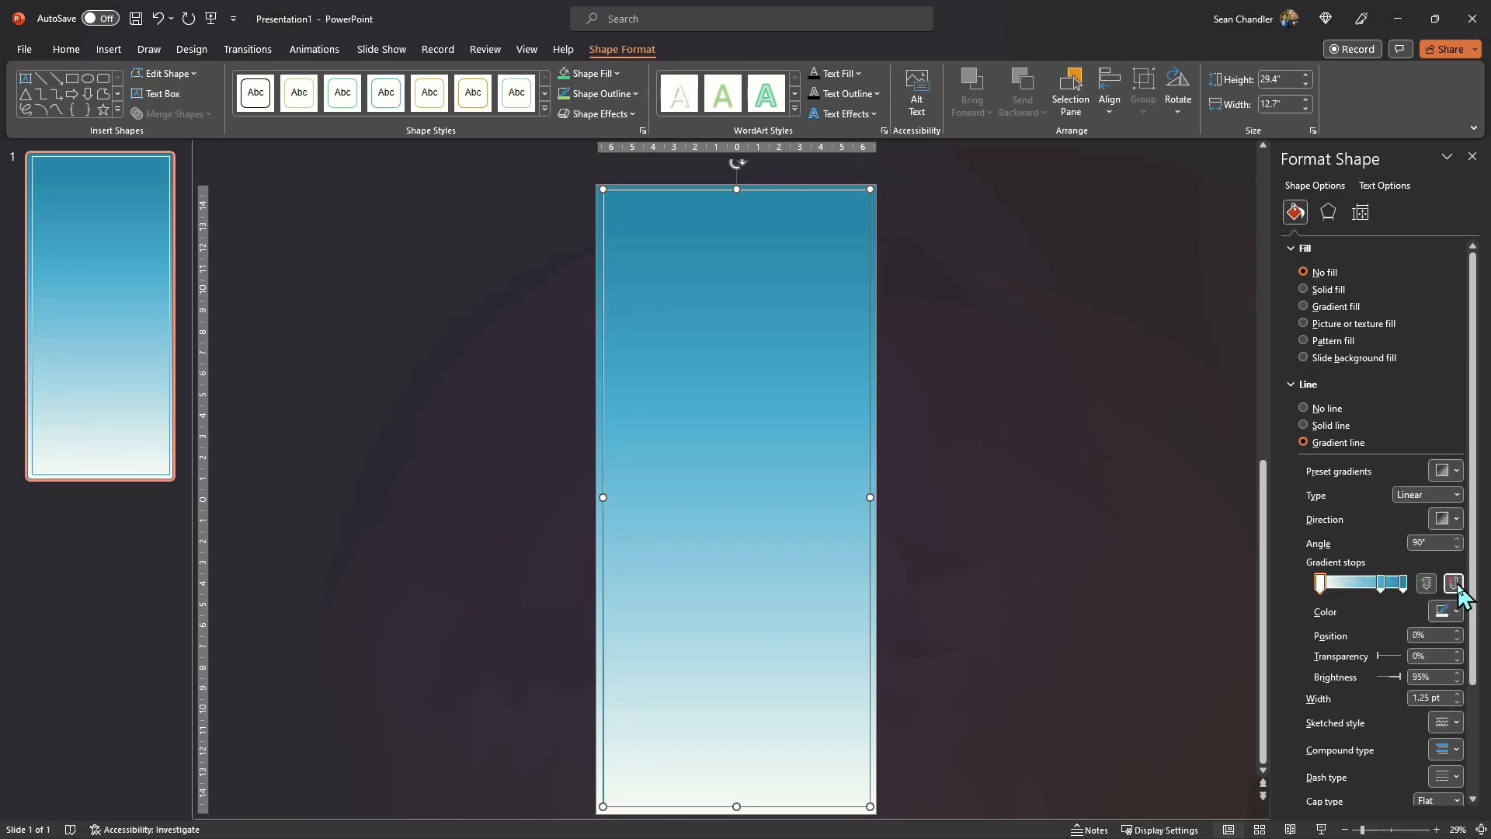
click(1352, 587)
click(911, 619)
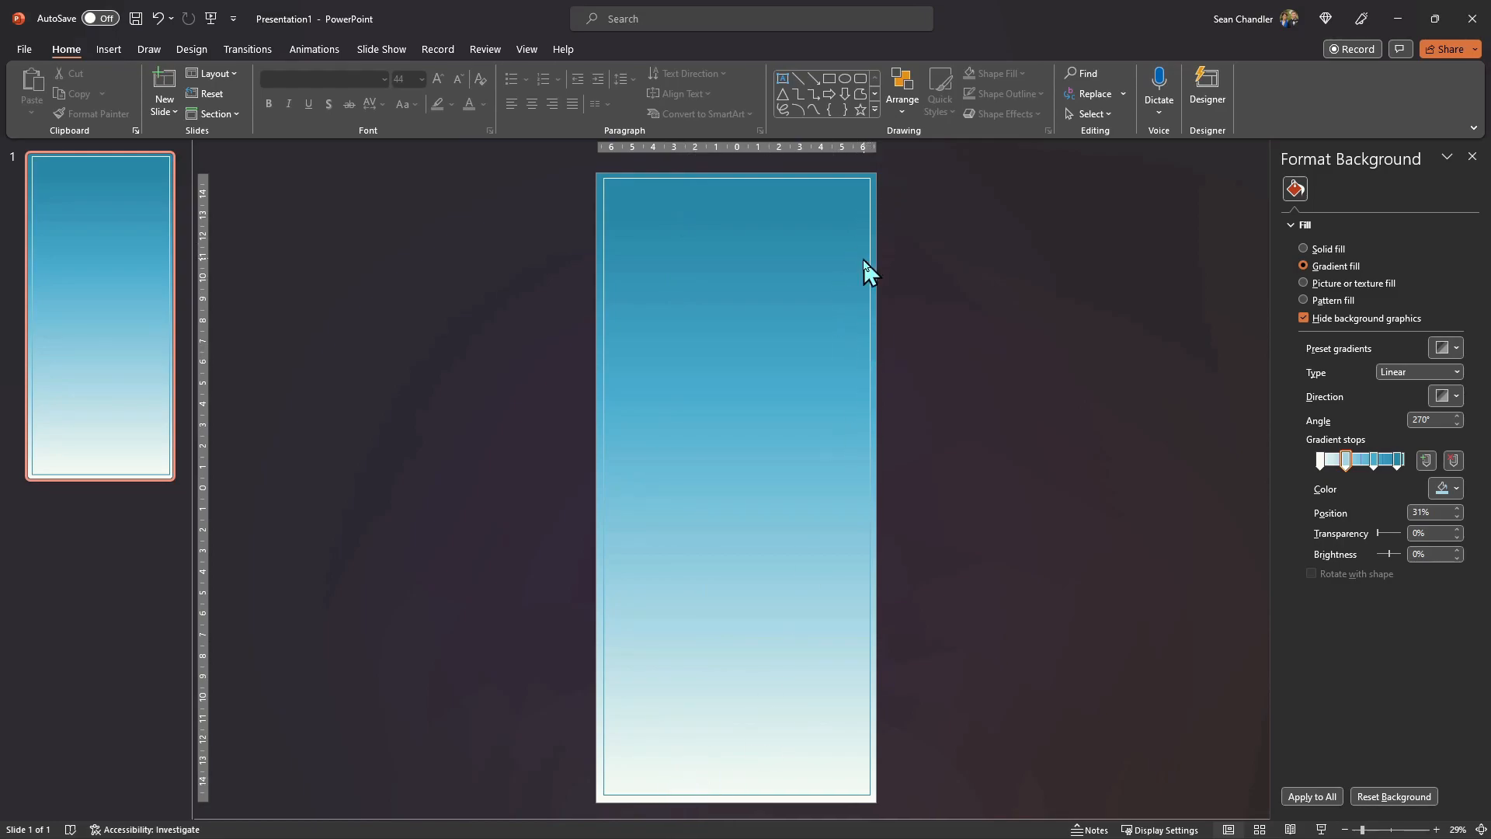
Try a linear down (90°) direction for the slide's background gradient, and undo it
click(1441, 395)
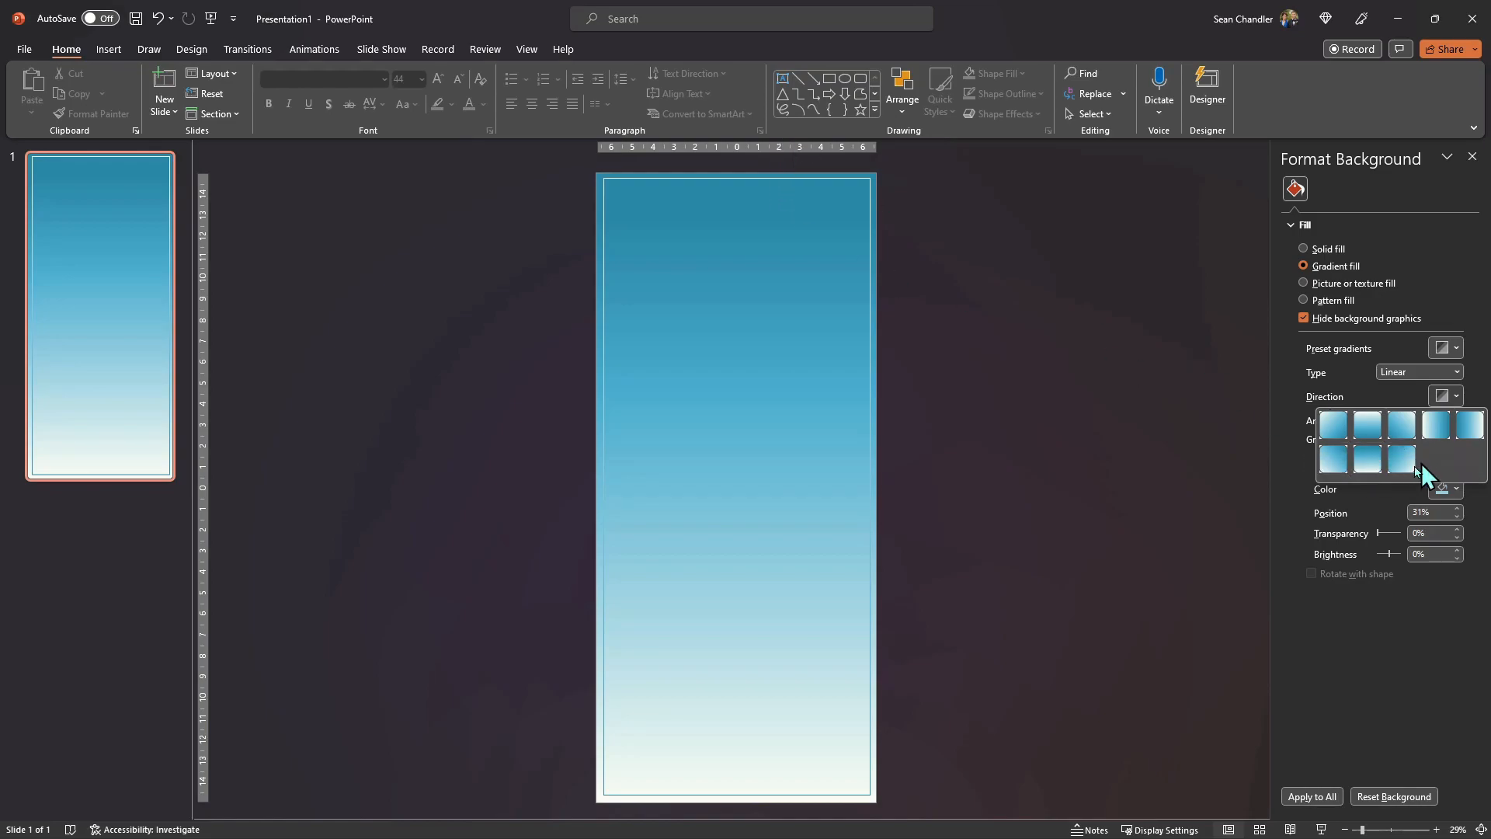
click(1367, 460)
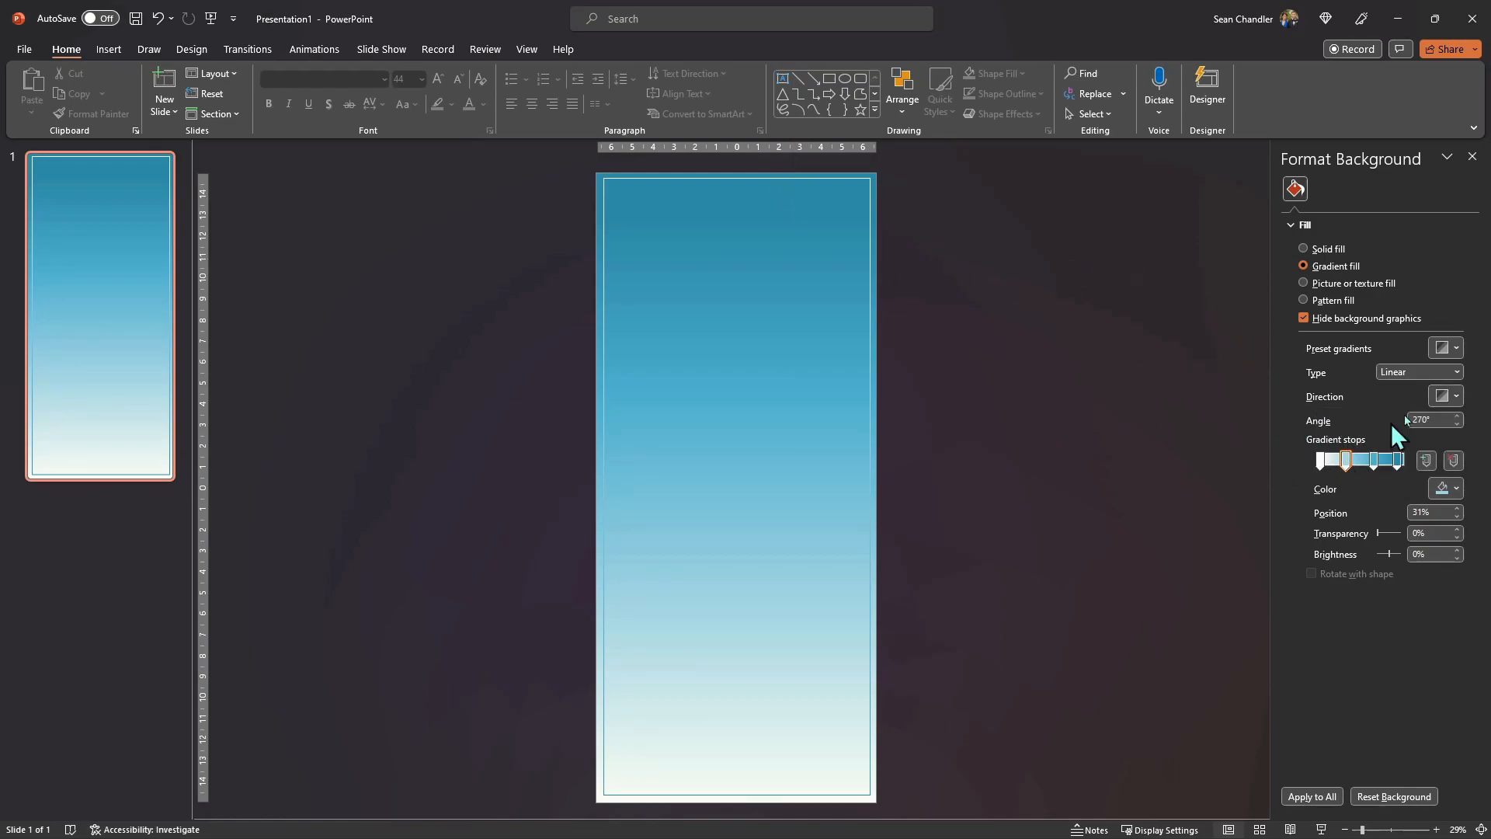
click(1446, 396)
click(1371, 428)
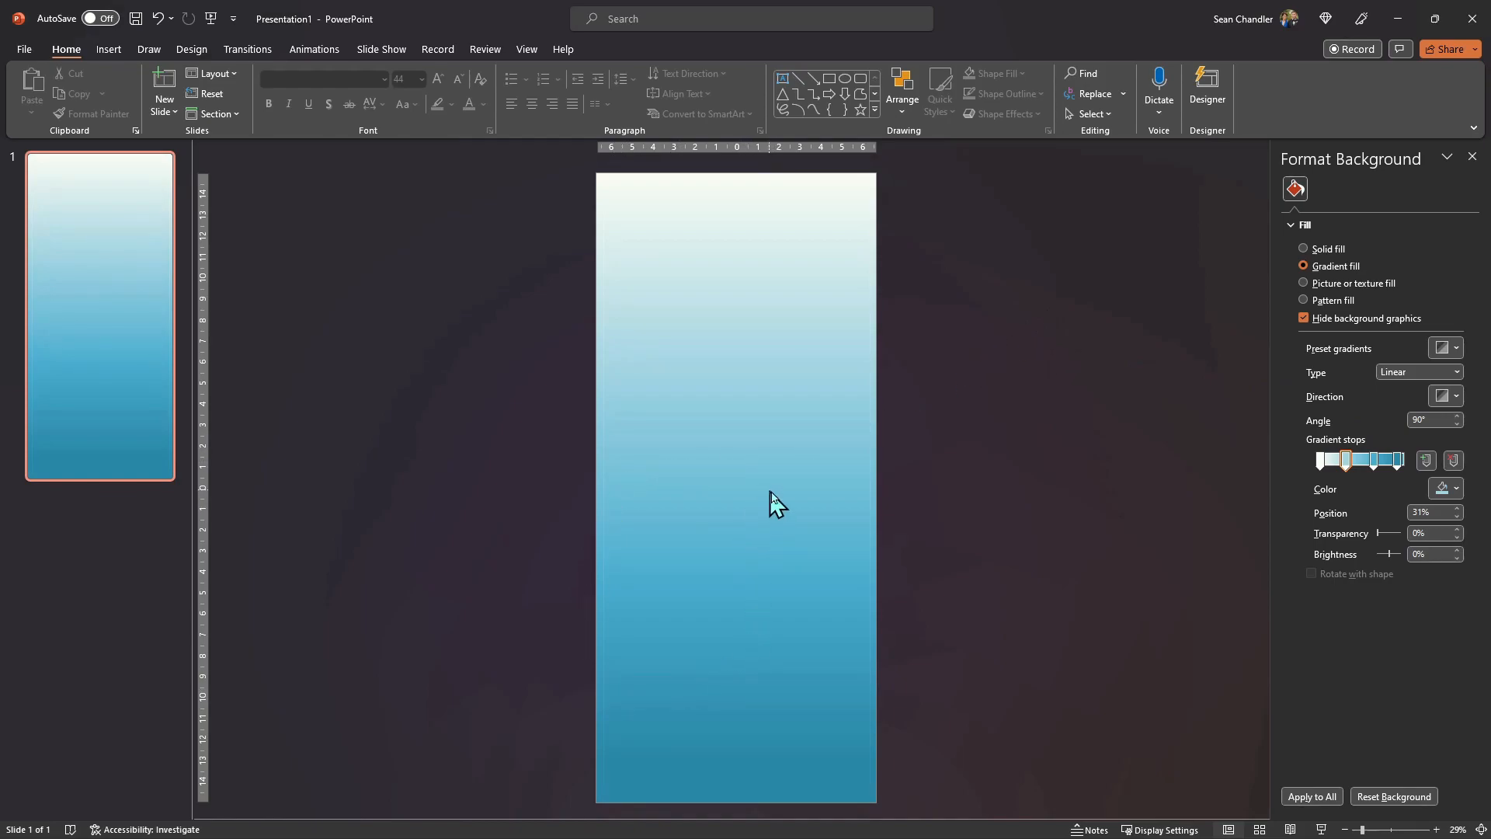
key(ctrl+z)
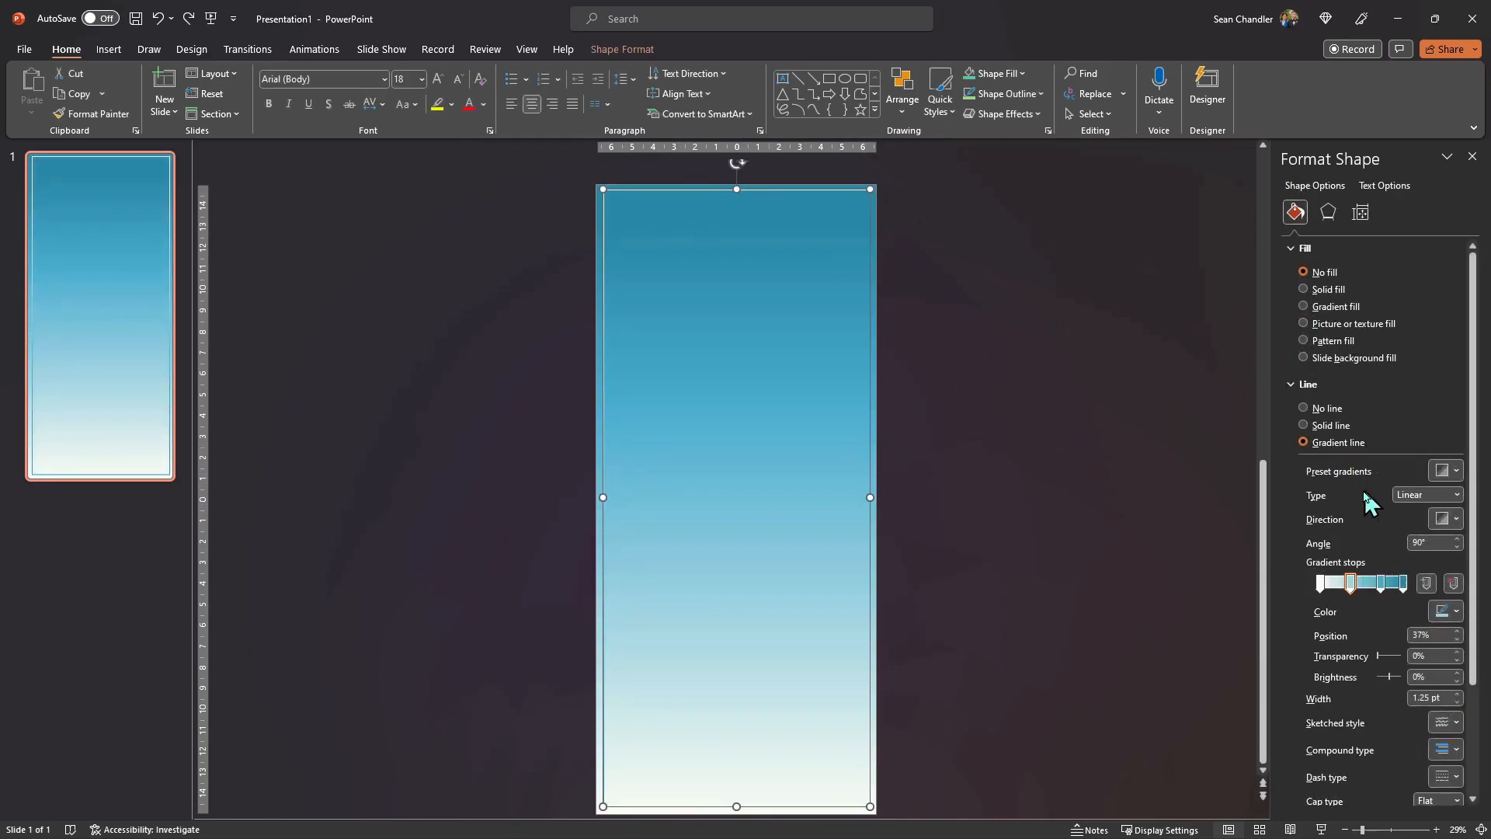
Set the frame's outline gradient to linear up (270°), try the background gradient at 90° against it, and undo the background change
click(1449, 519)
click(1363, 594)
click(1075, 371)
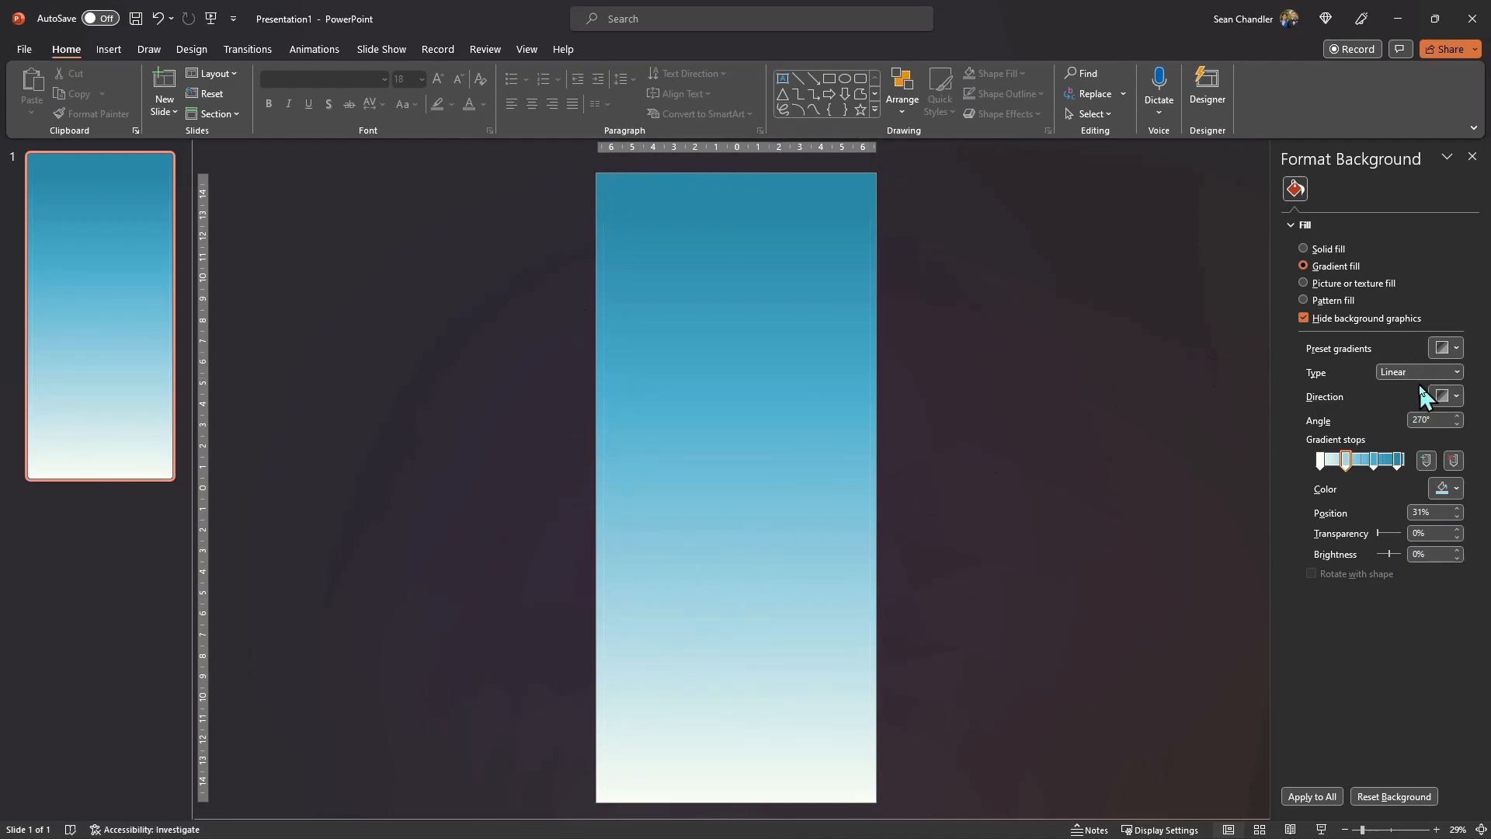
click(1449, 396)
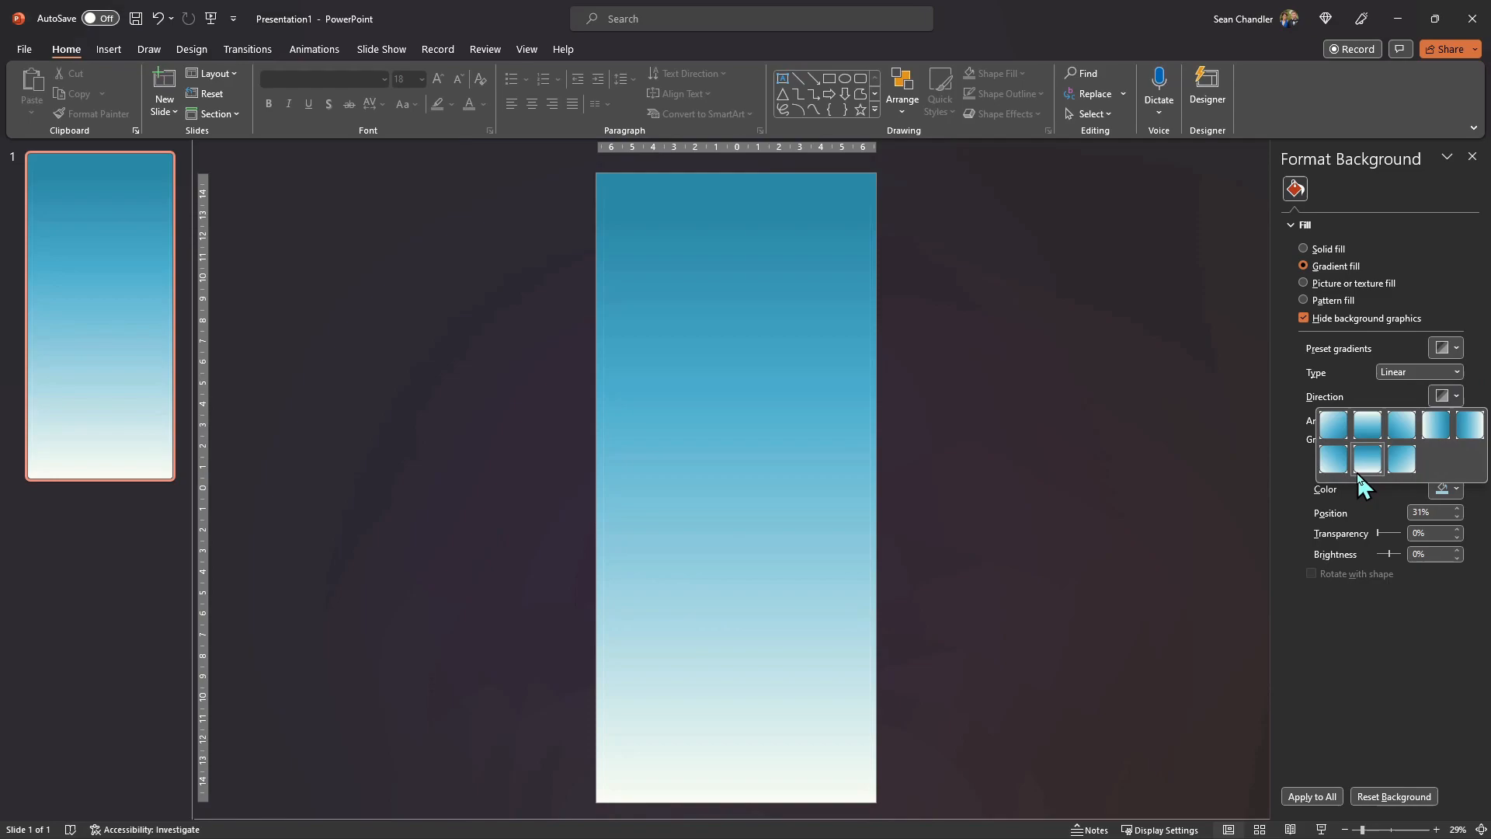
click(1367, 425)
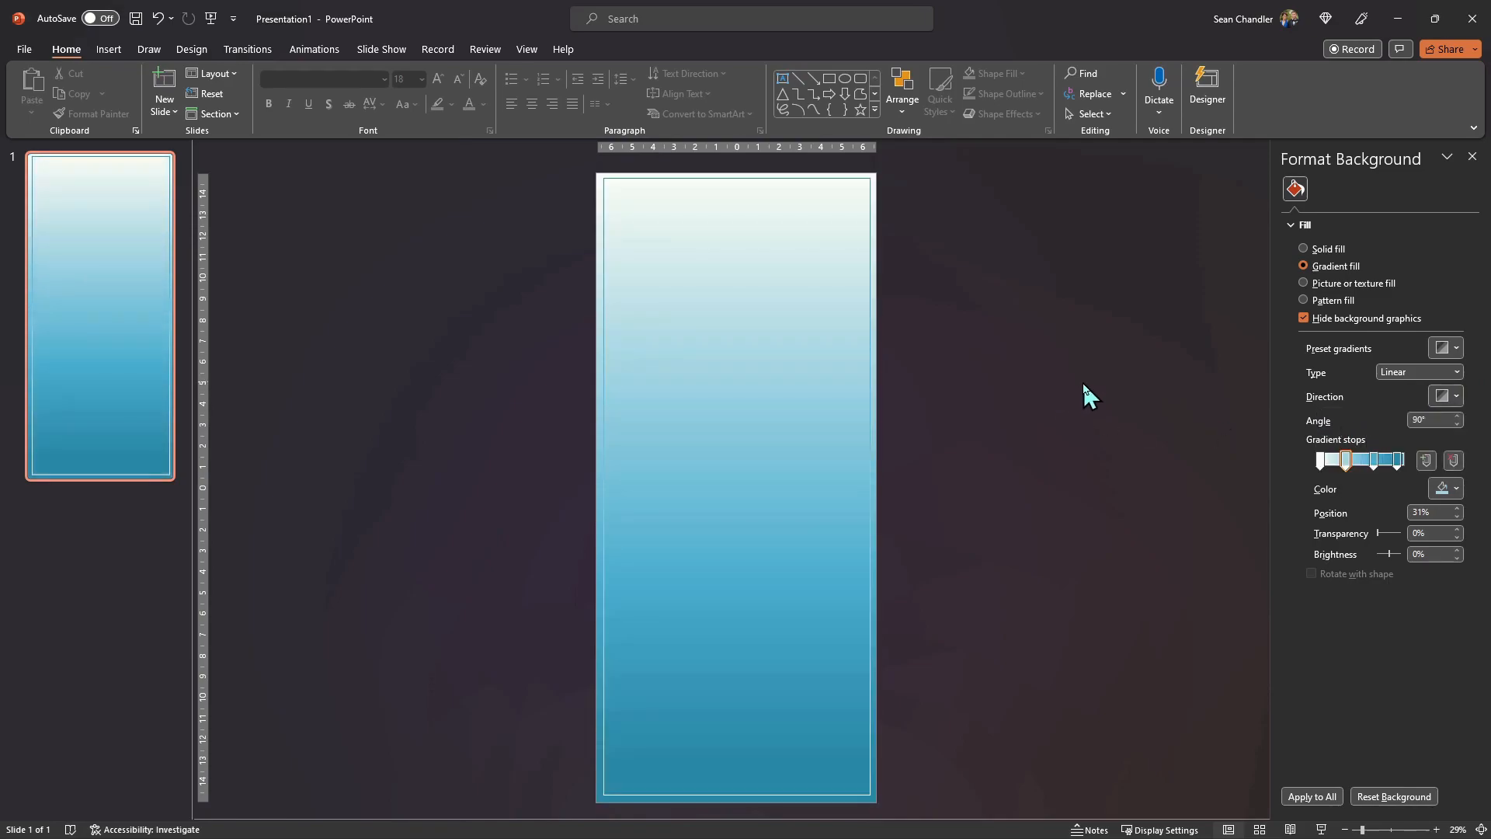
key(ctrl+z)
Add a stop at 60% to the frame's outline gradient and set its direction to linear down (90°)
click(872, 374)
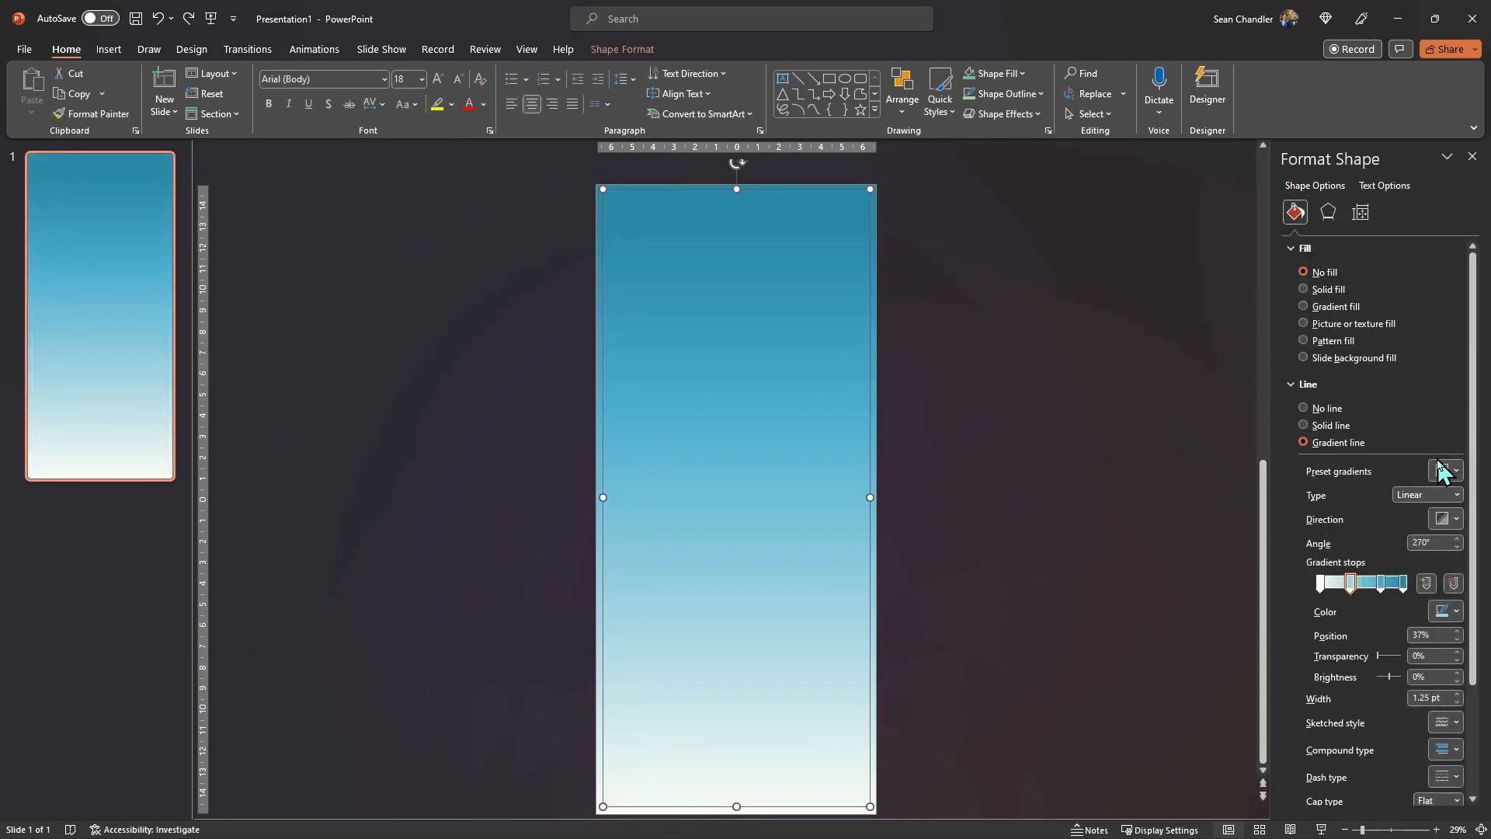
click(1449, 519)
click(1372, 587)
click(1446, 520)
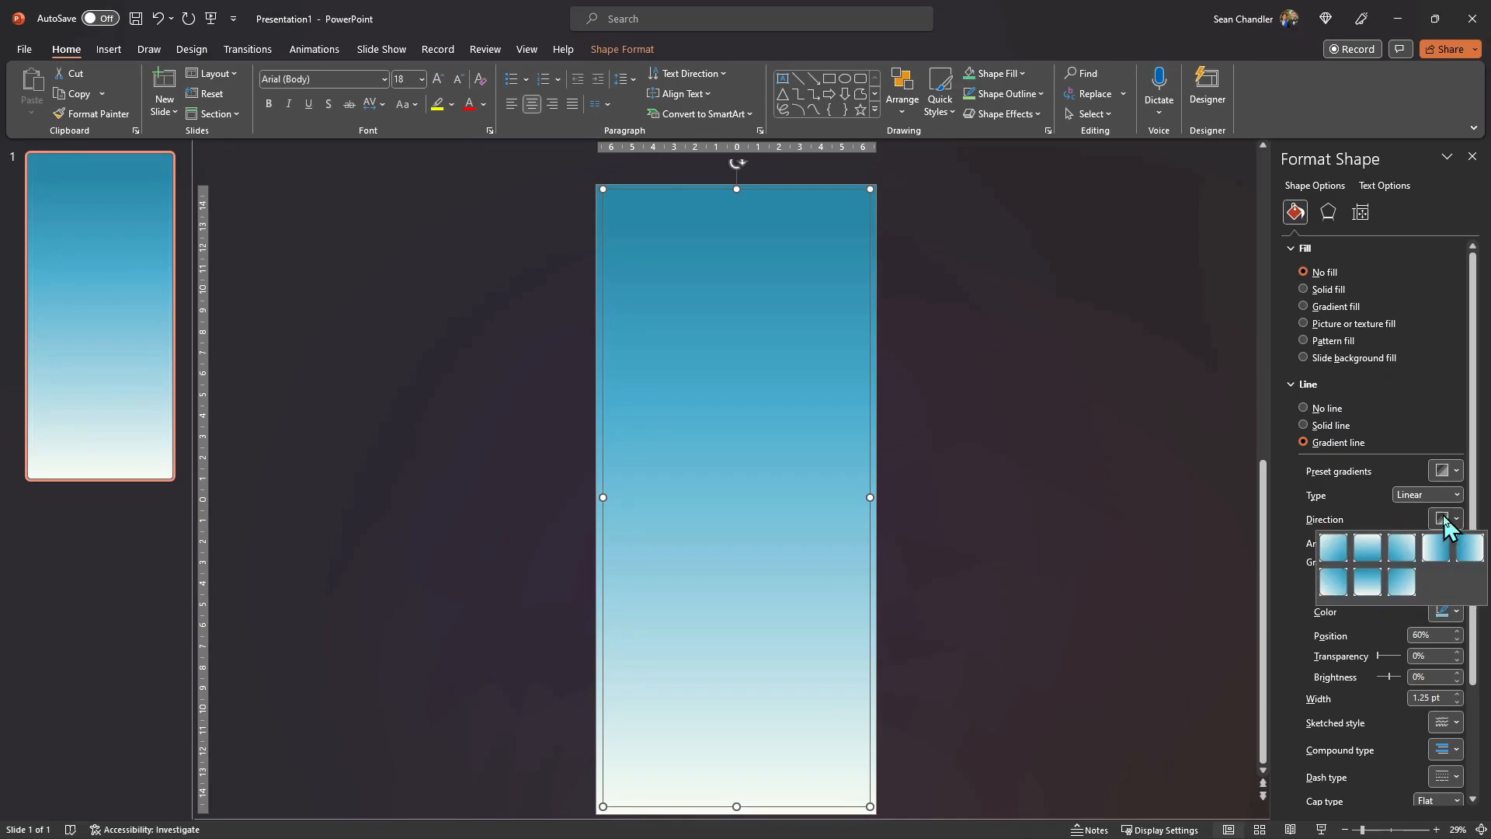
click(1374, 551)
click(1180, 350)
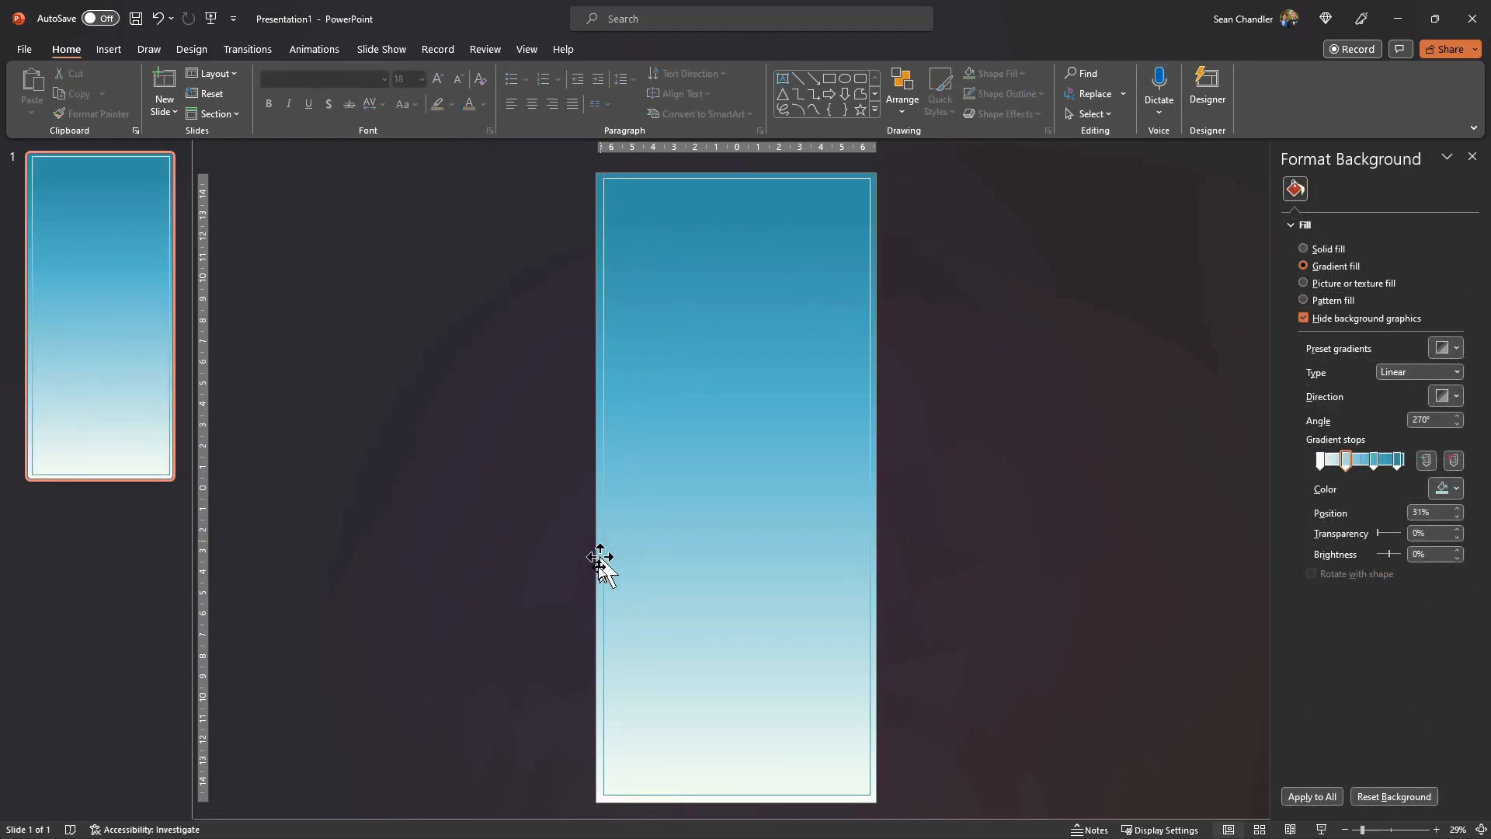
Thicken the frame's gradient outline to 3 pt
click(837, 179)
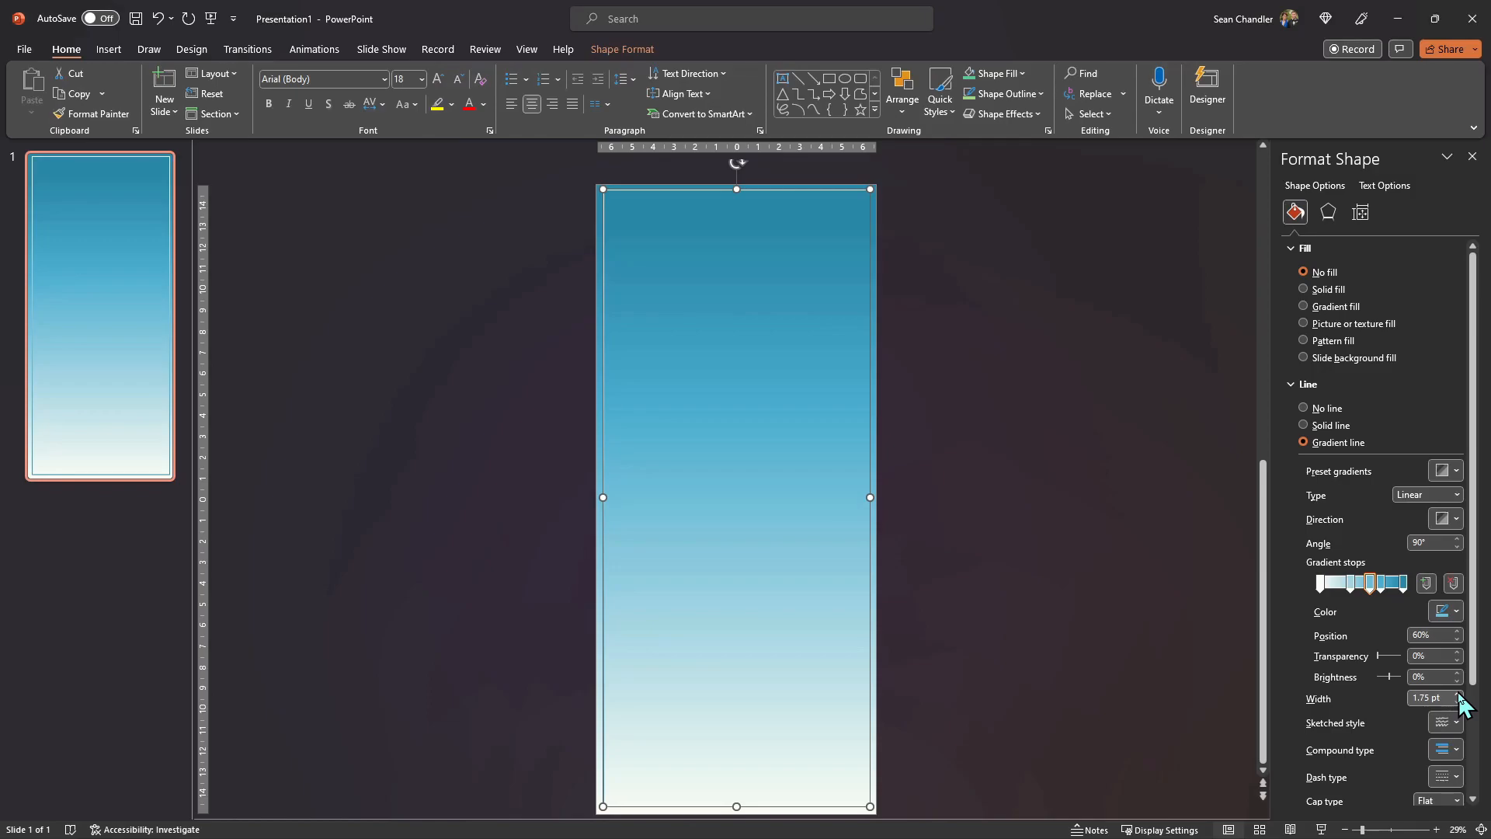
click(993, 472)
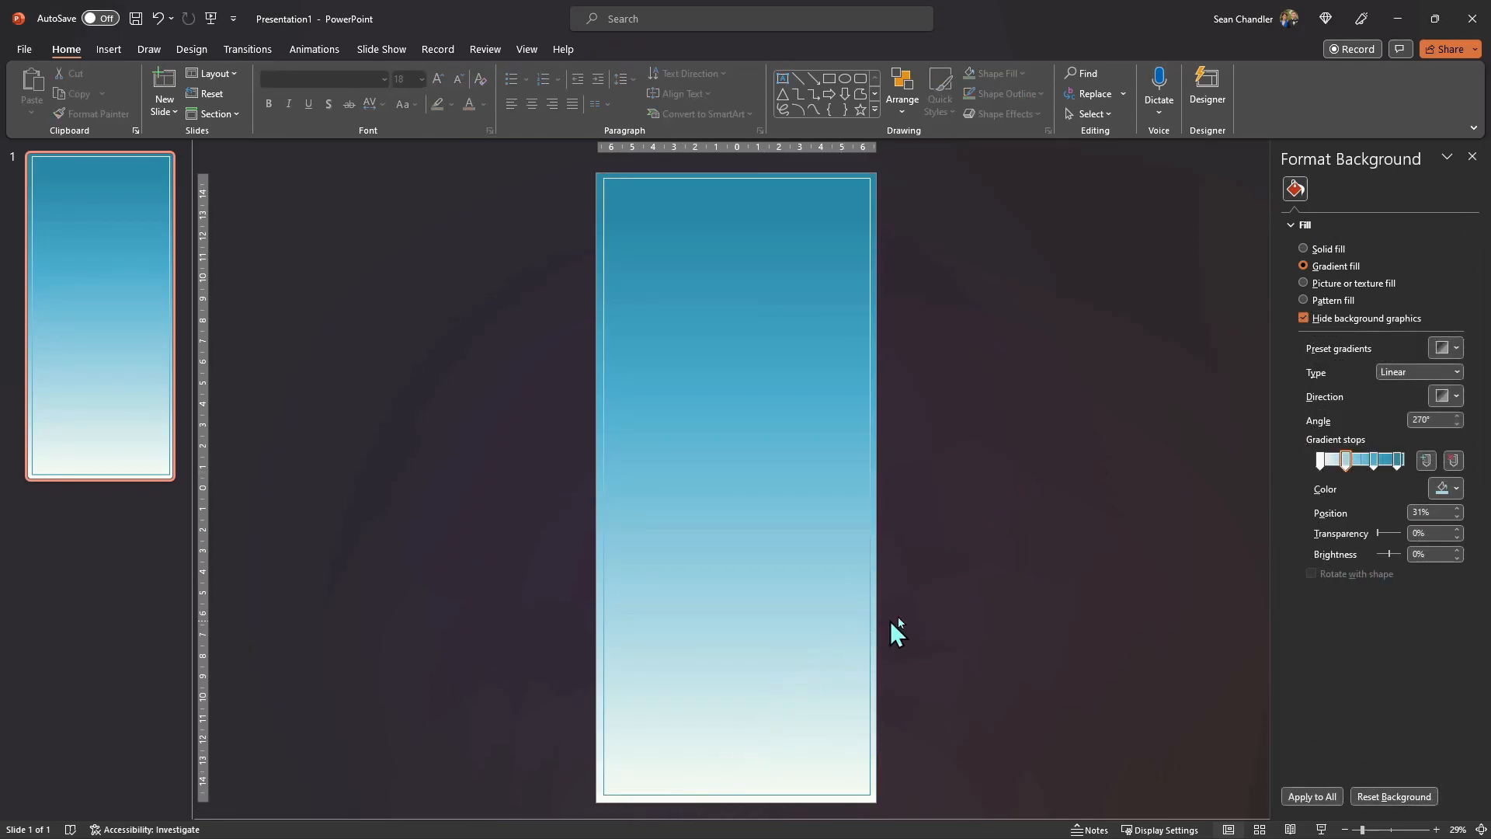
click(1386, 831)
scroll(1220, 513, up, 3)
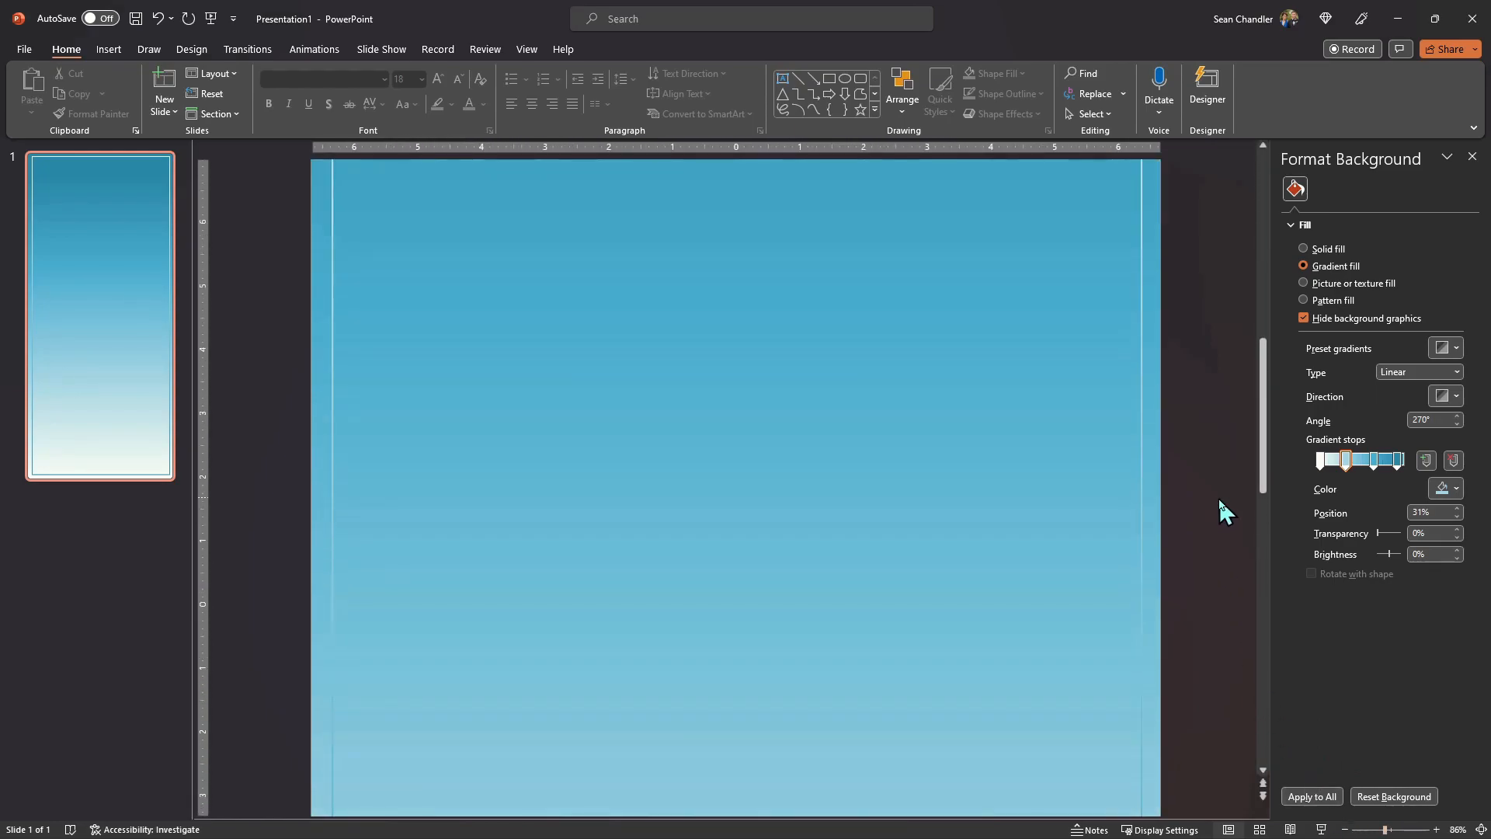
scroll(1221, 497, up, 6)
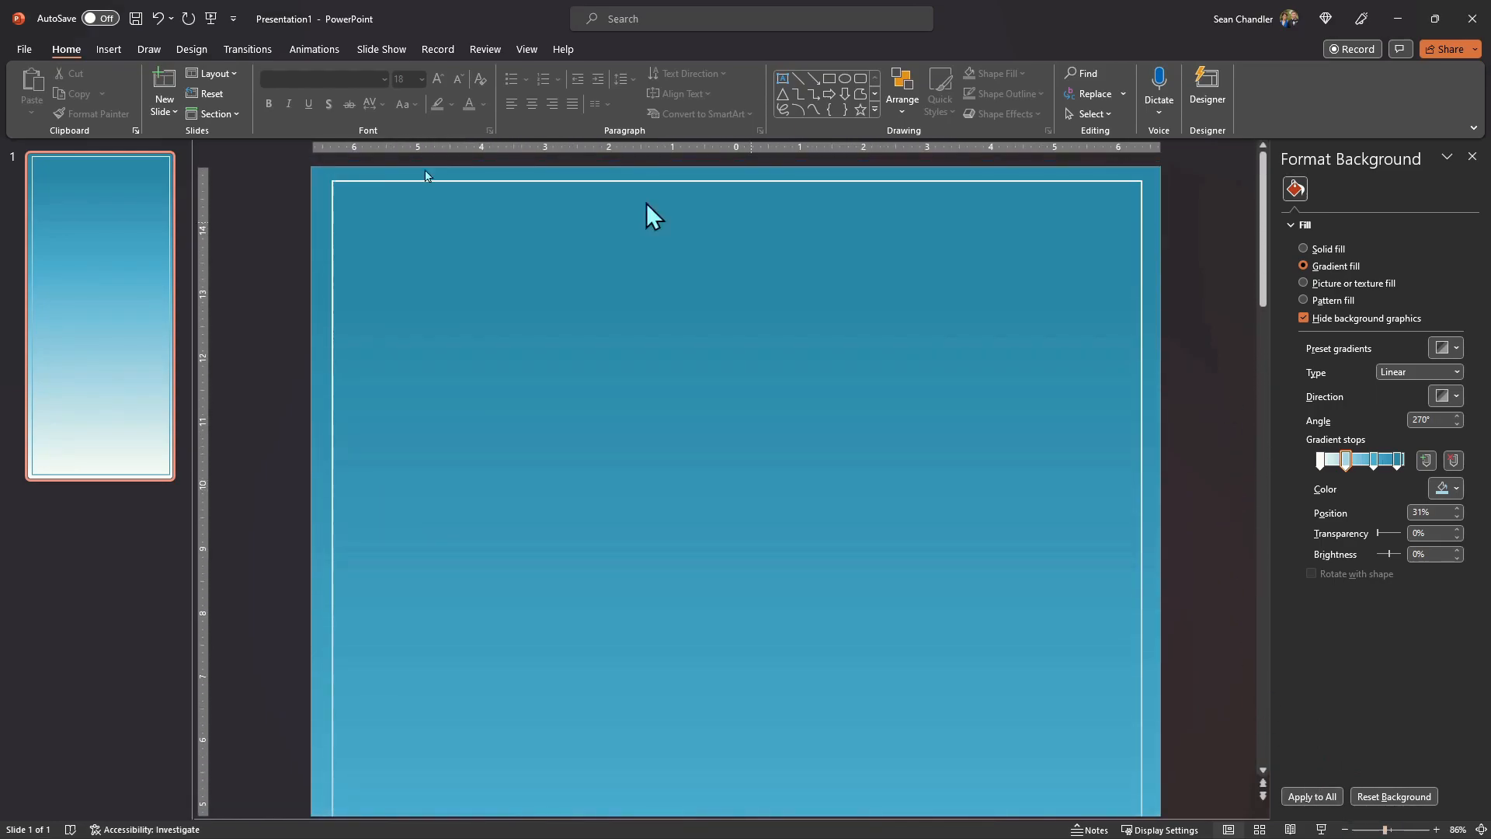
click(1142, 441)
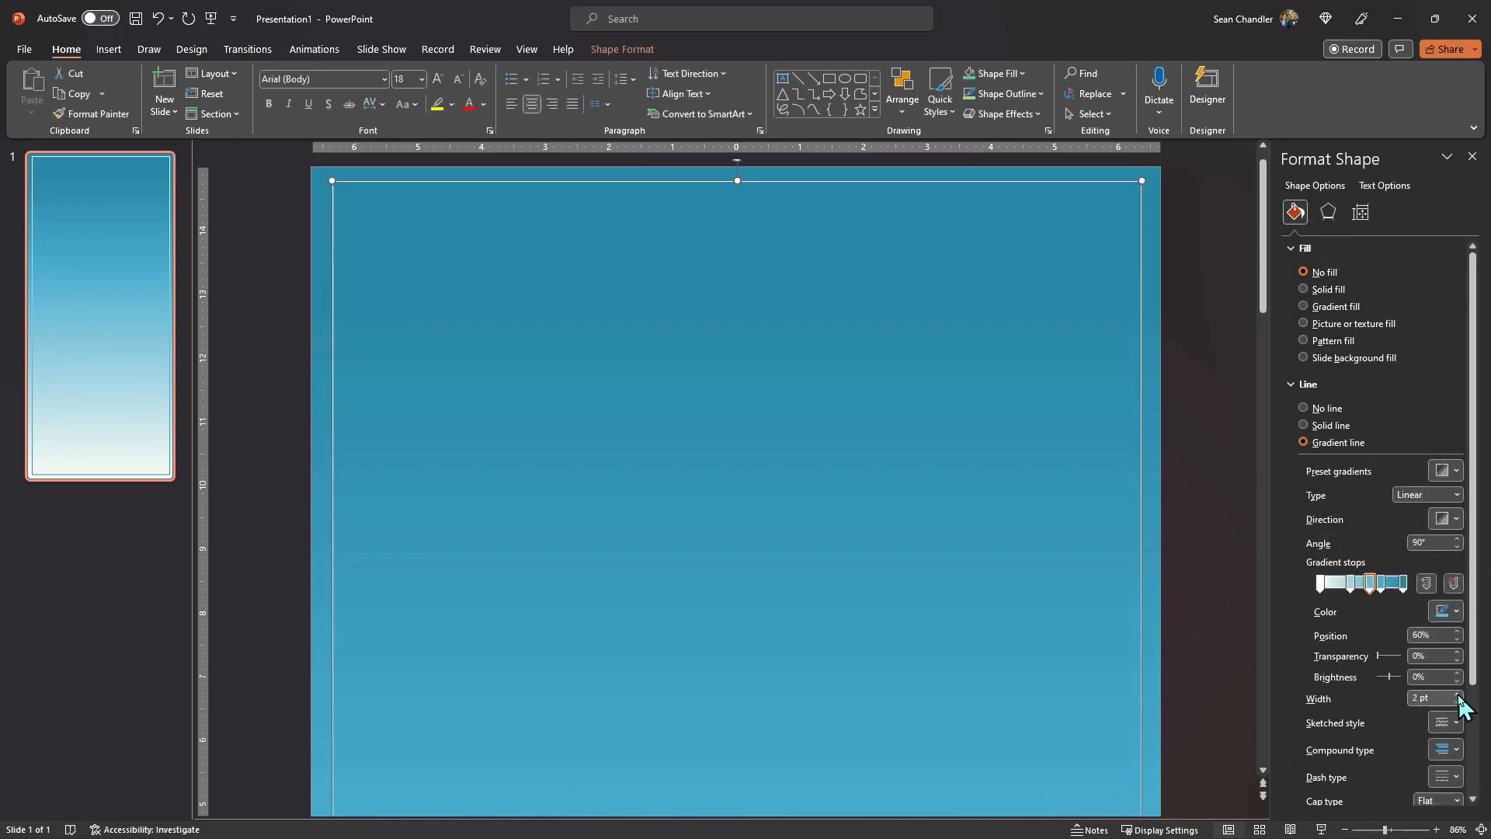
click(1458, 694)
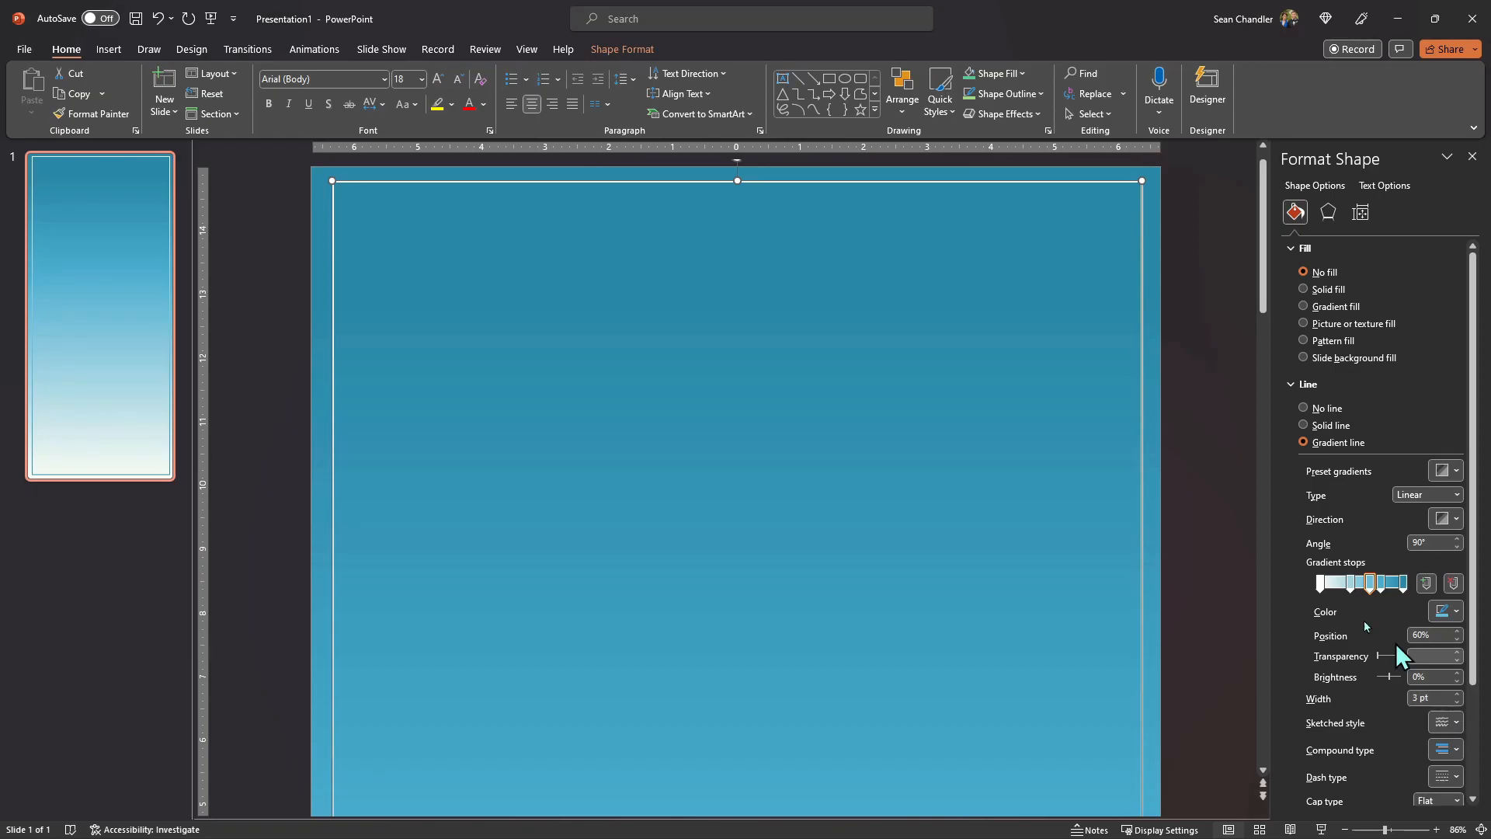
click(1225, 455)
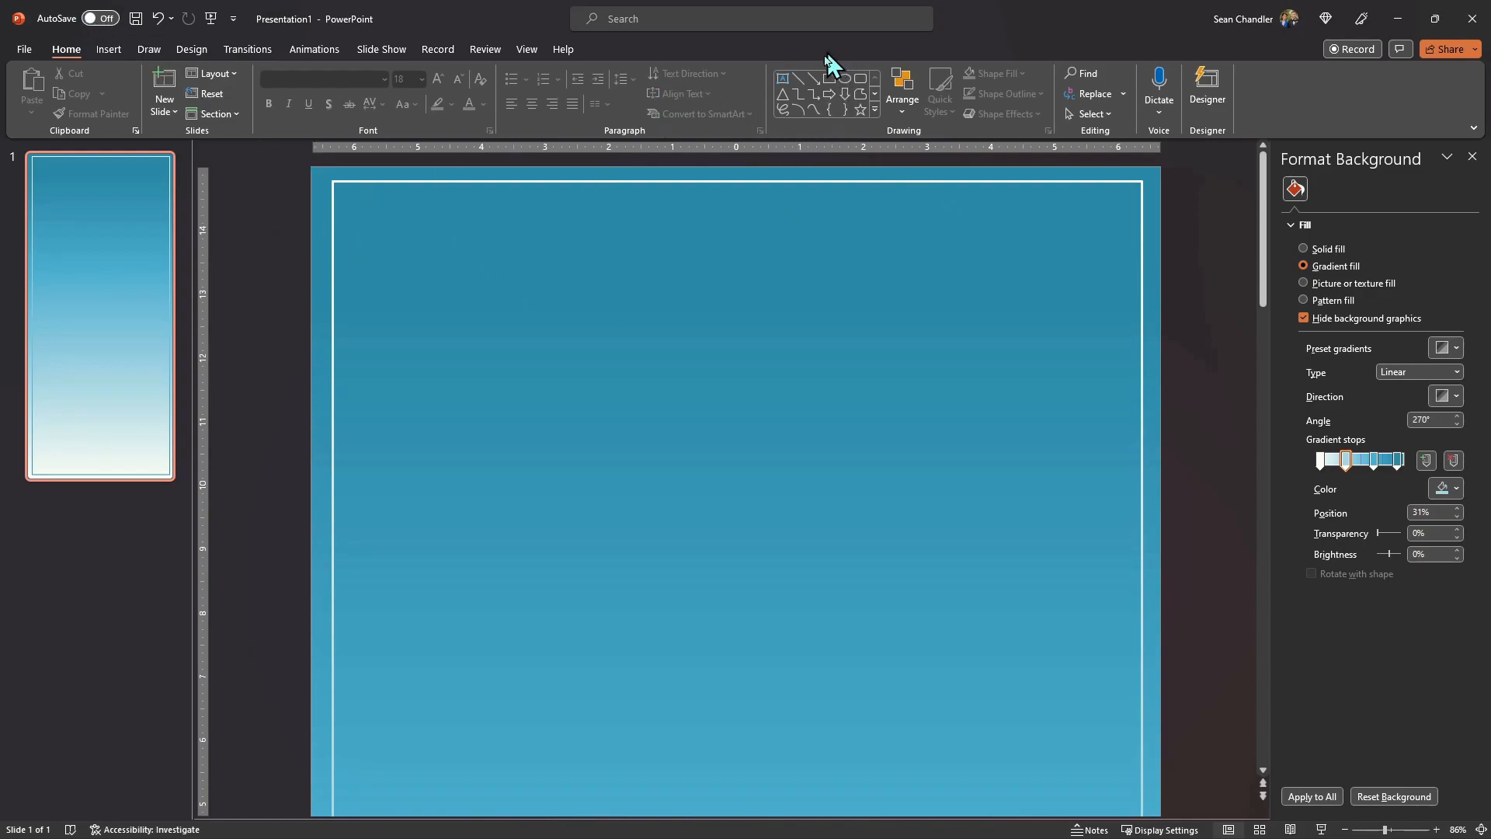
Draw a rectangle about 0.96" wide along the slide's left edge and stretch it to the full slide height of 30"
click(829, 79)
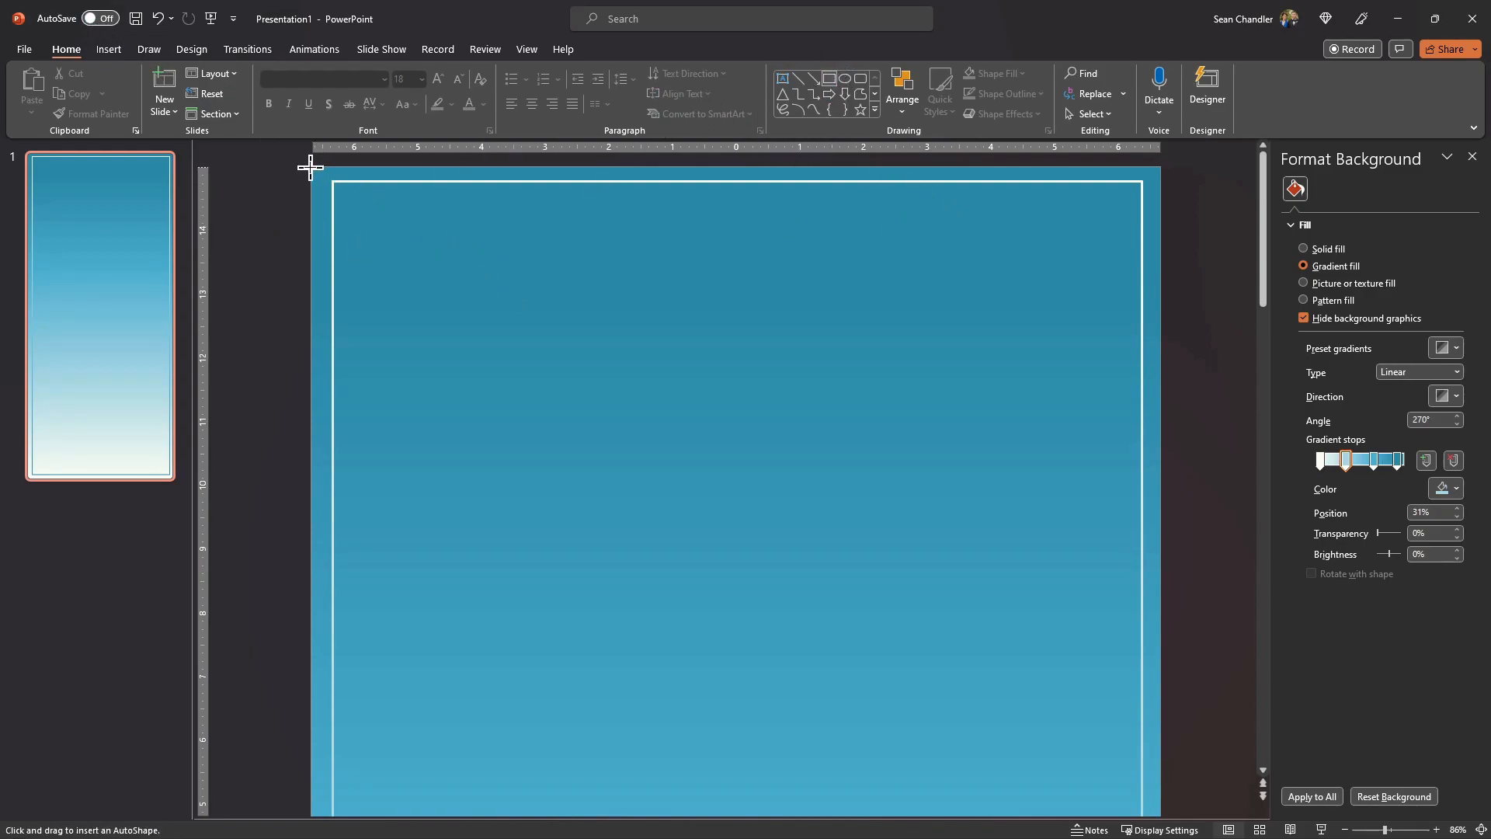
drag(315, 170, 371, 340)
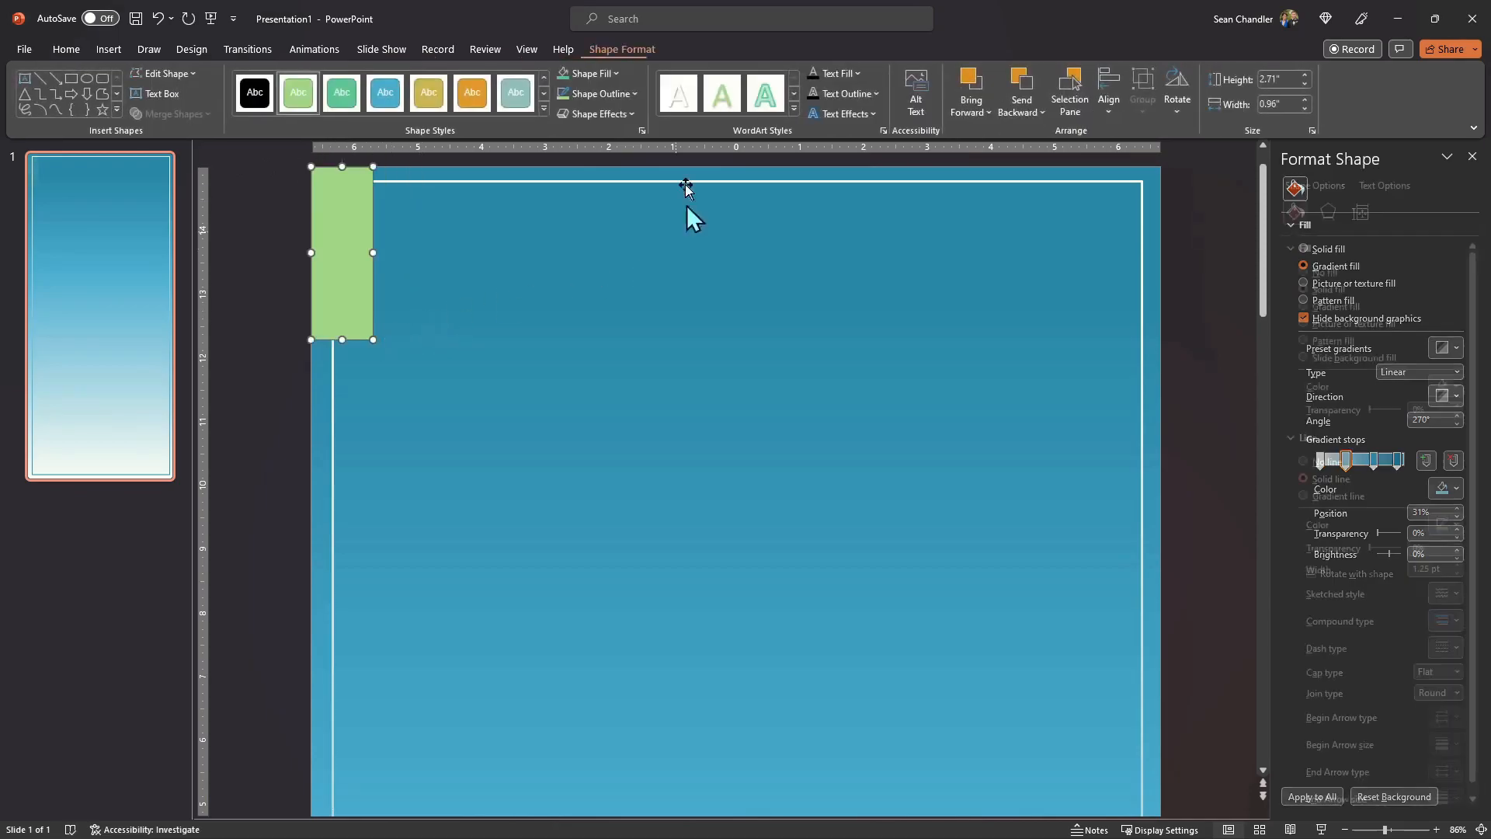
click(1362, 832)
scroll(1014, 573, down, 1)
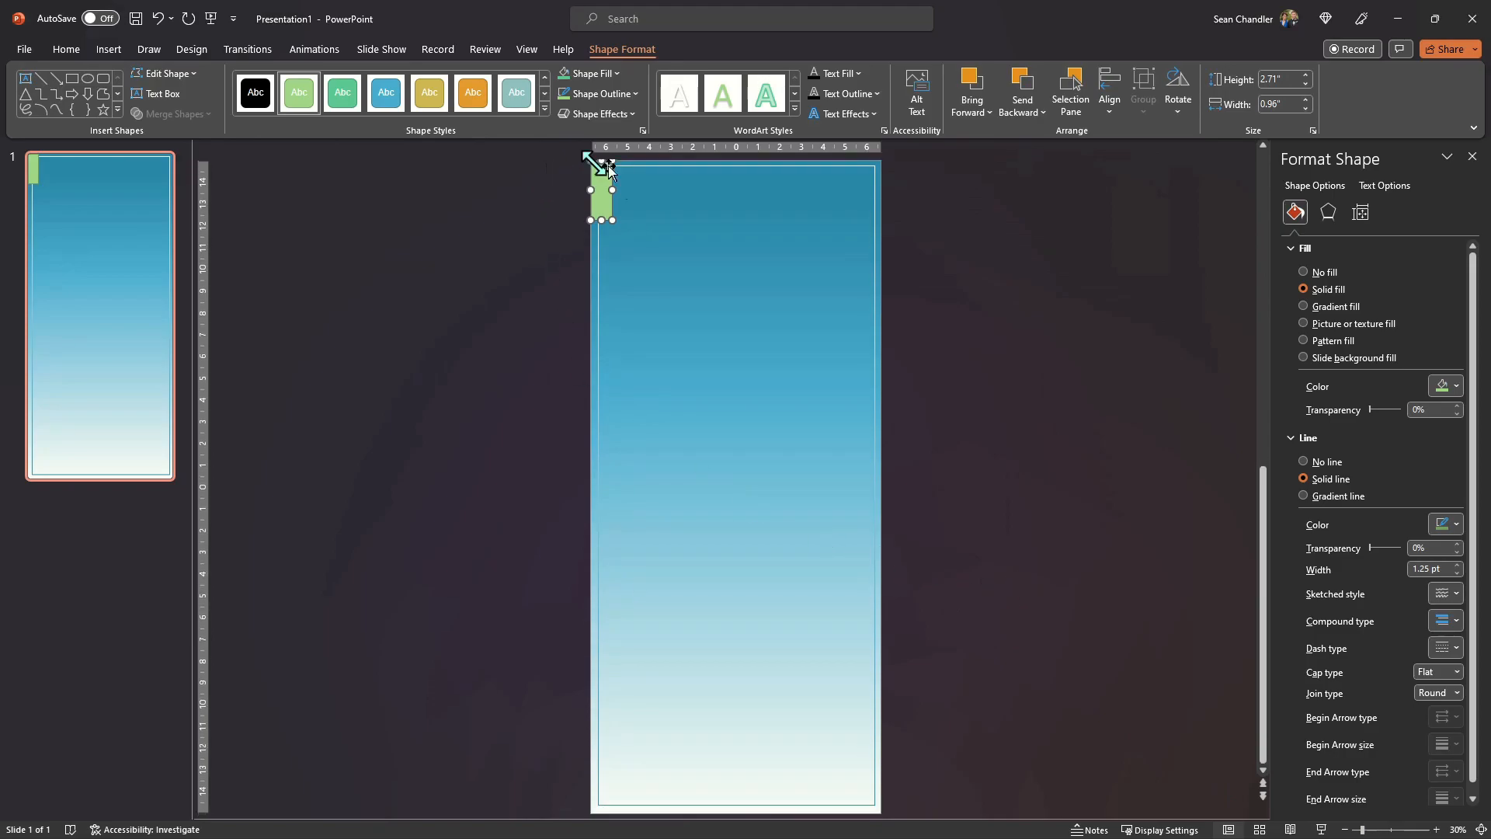
drag(601, 220, 619, 813)
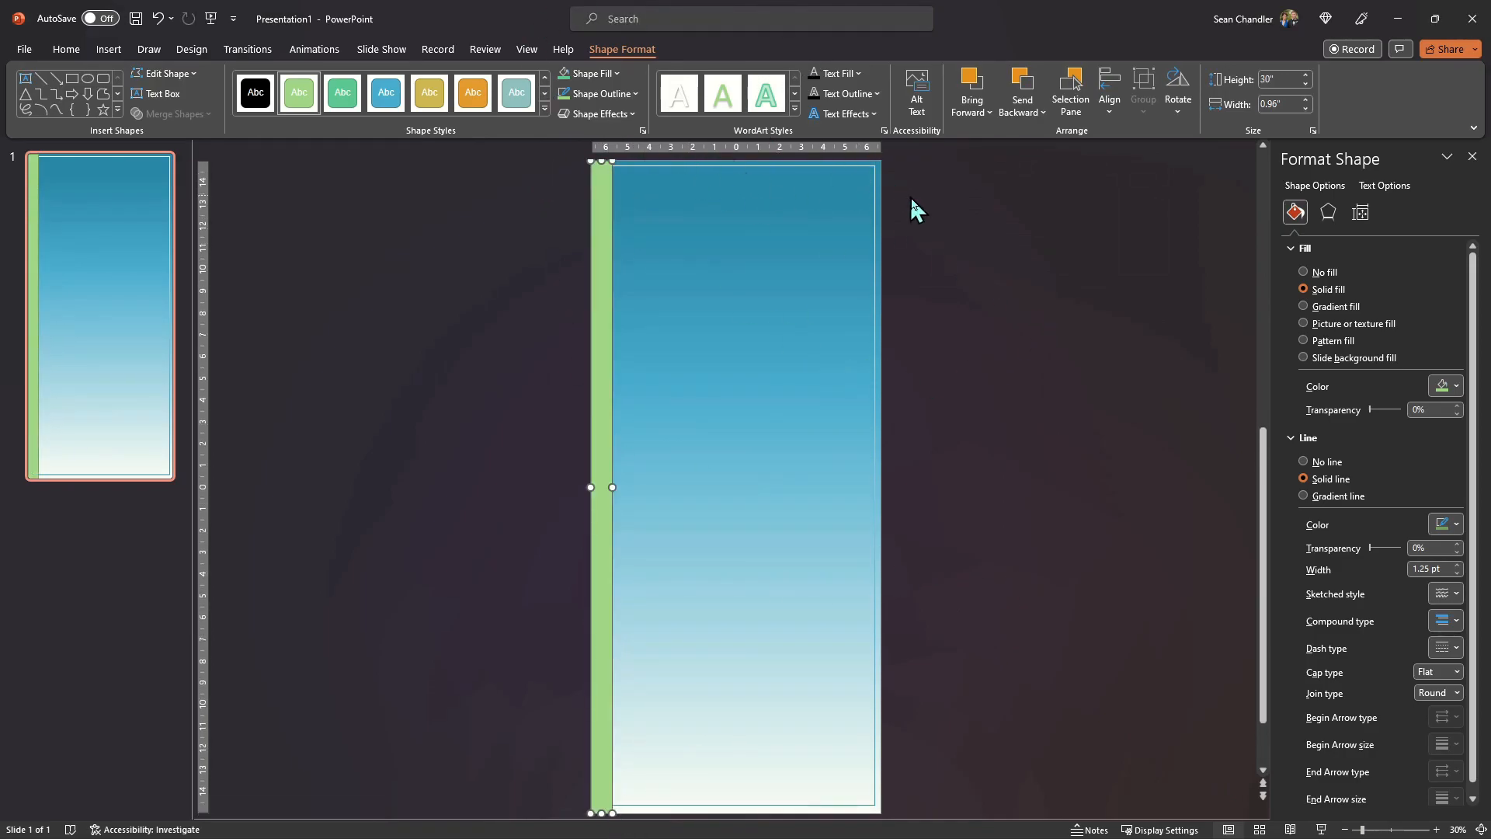
Remove the outline from the narrow green rectangle at the slide's left edge
click(609, 94)
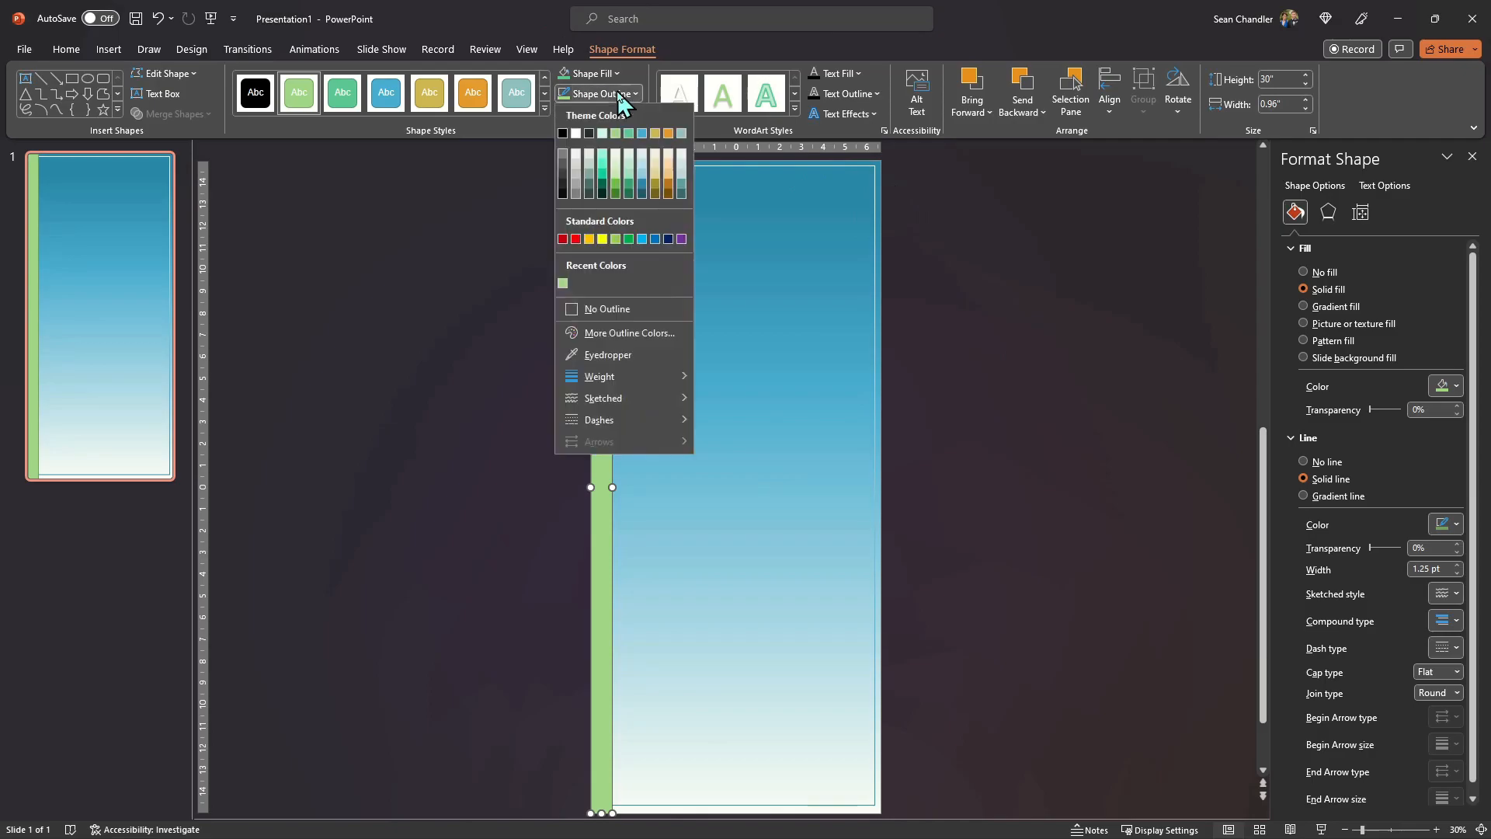
click(626, 314)
click(1039, 375)
Give the narrow rectangle a linear gradient fill at 270° that matches the slide background, and check how it covers the frame's left side
click(606, 201)
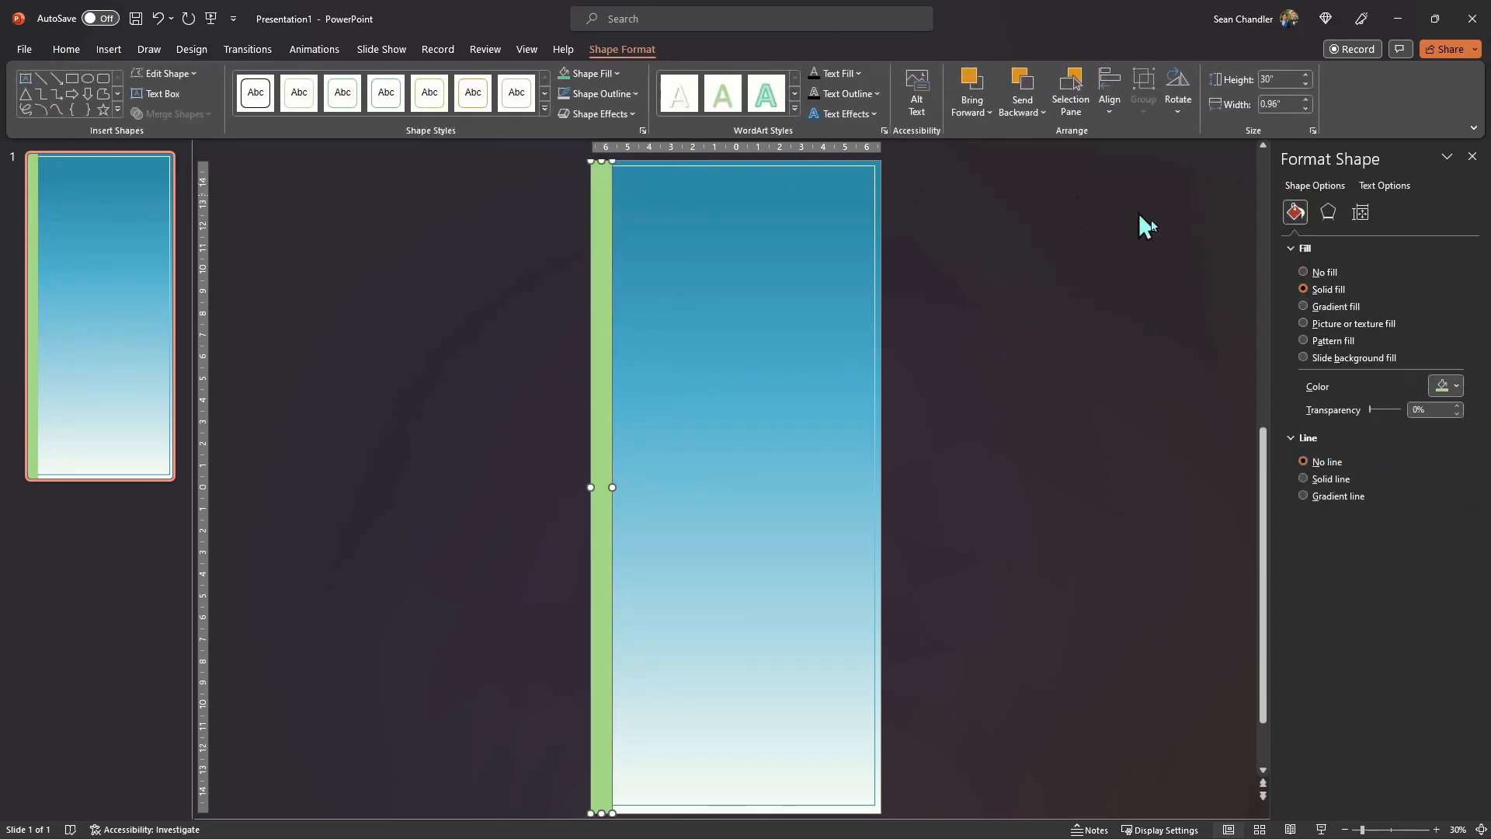
click(1303, 306)
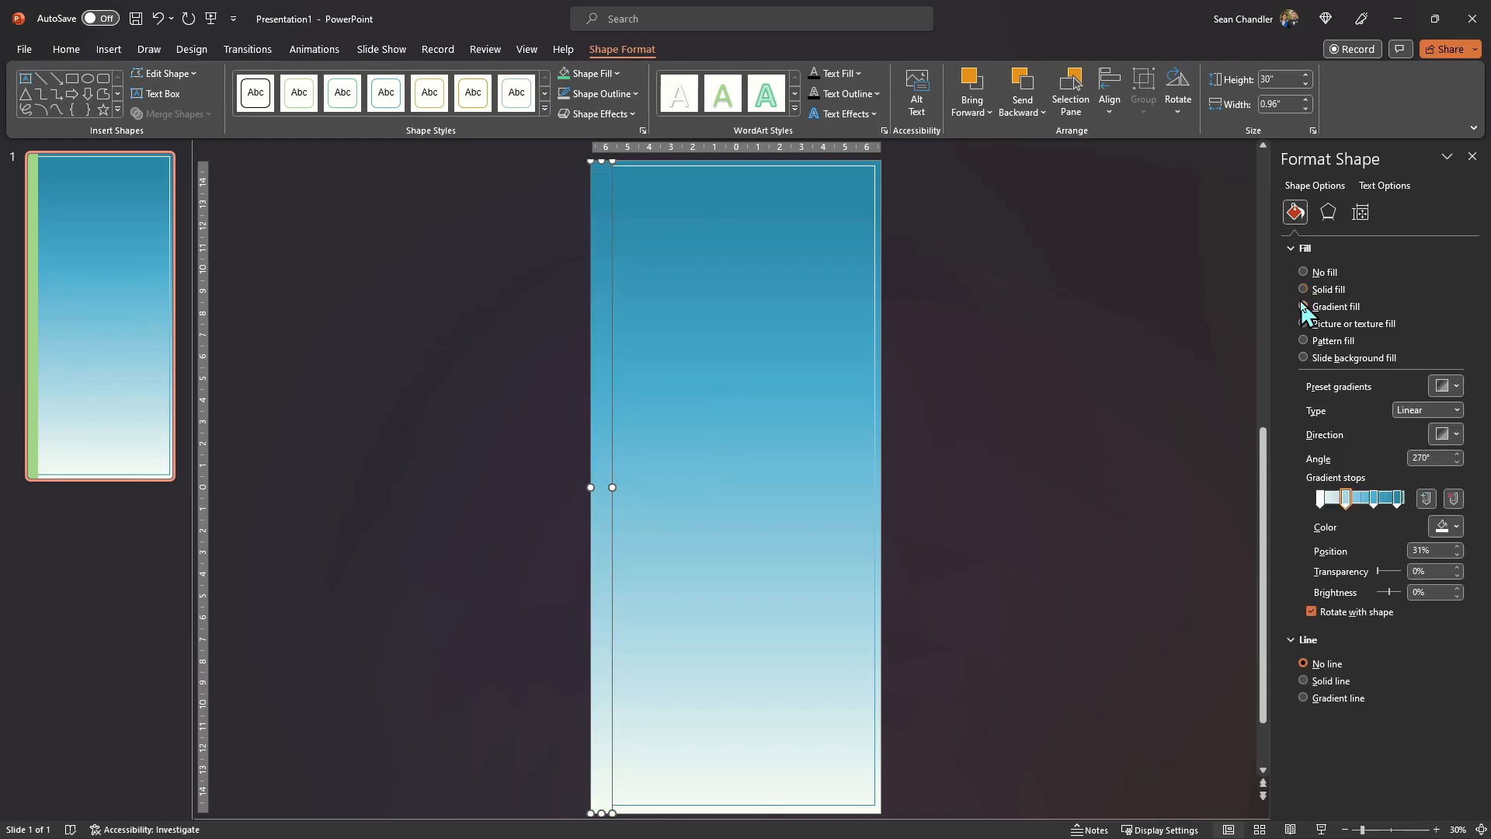
click(913, 381)
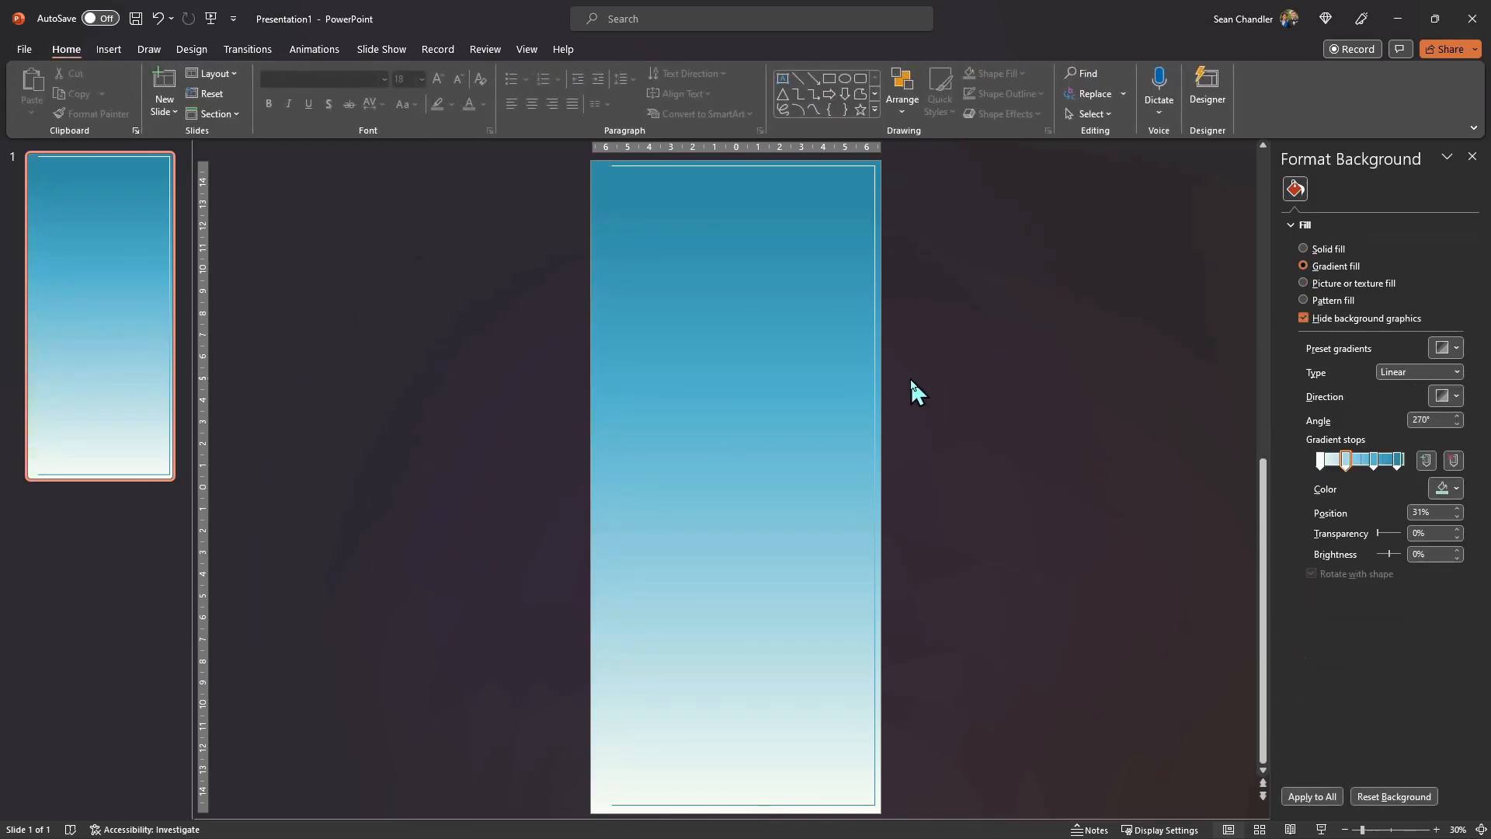
click(599, 400)
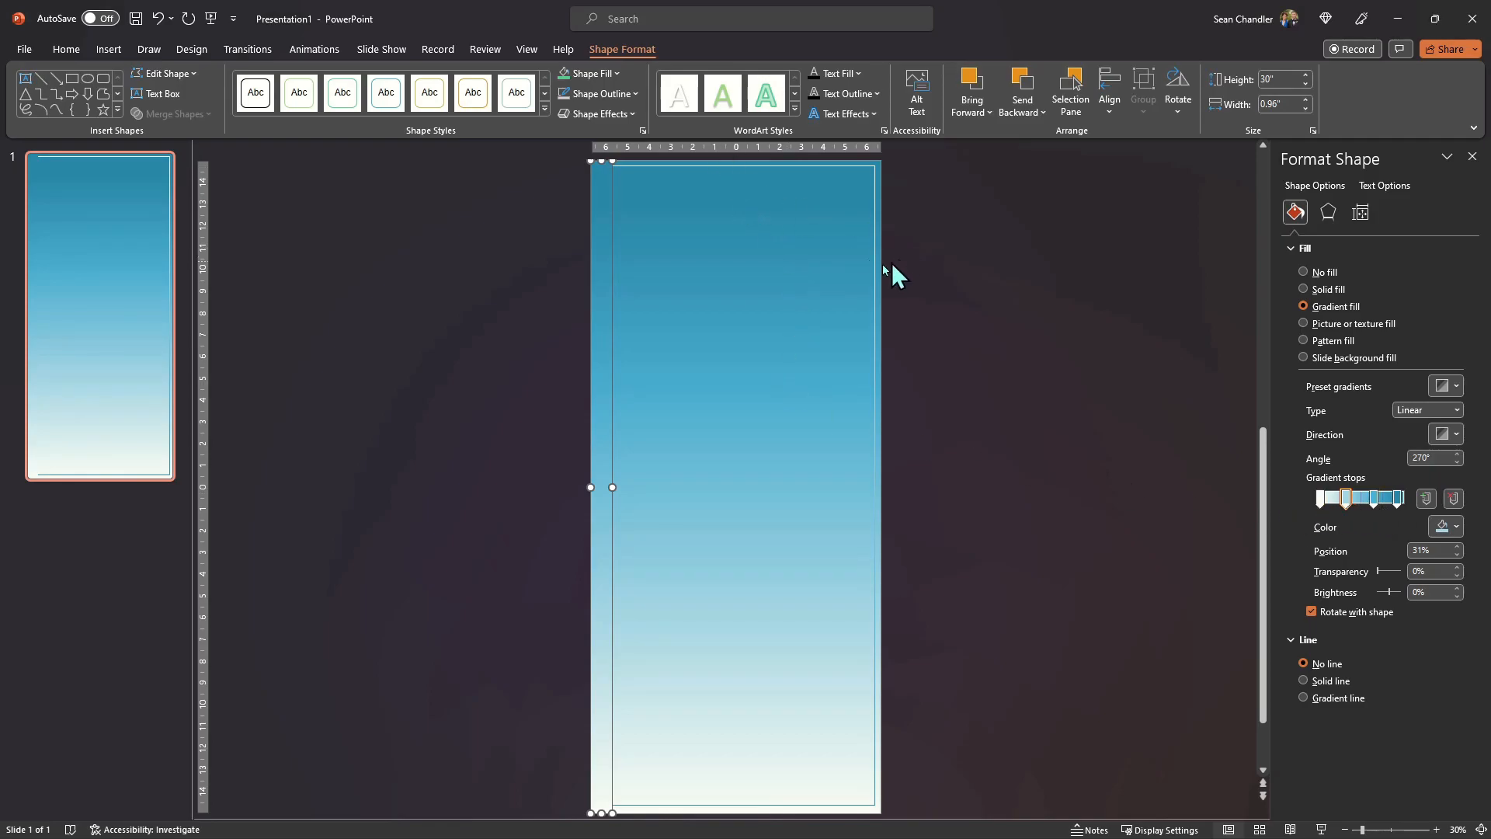
click(966, 329)
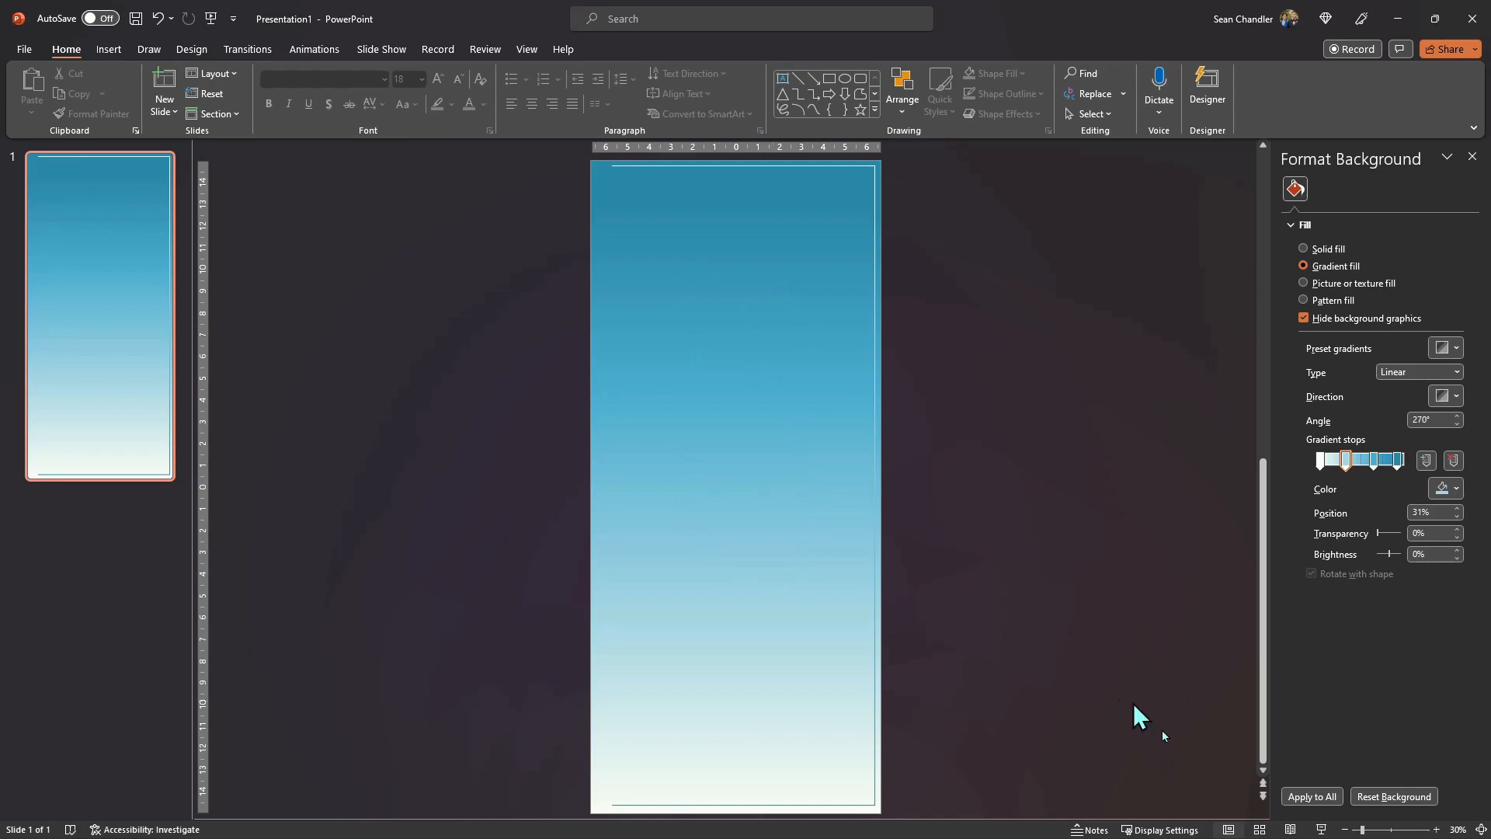
click(1371, 830)
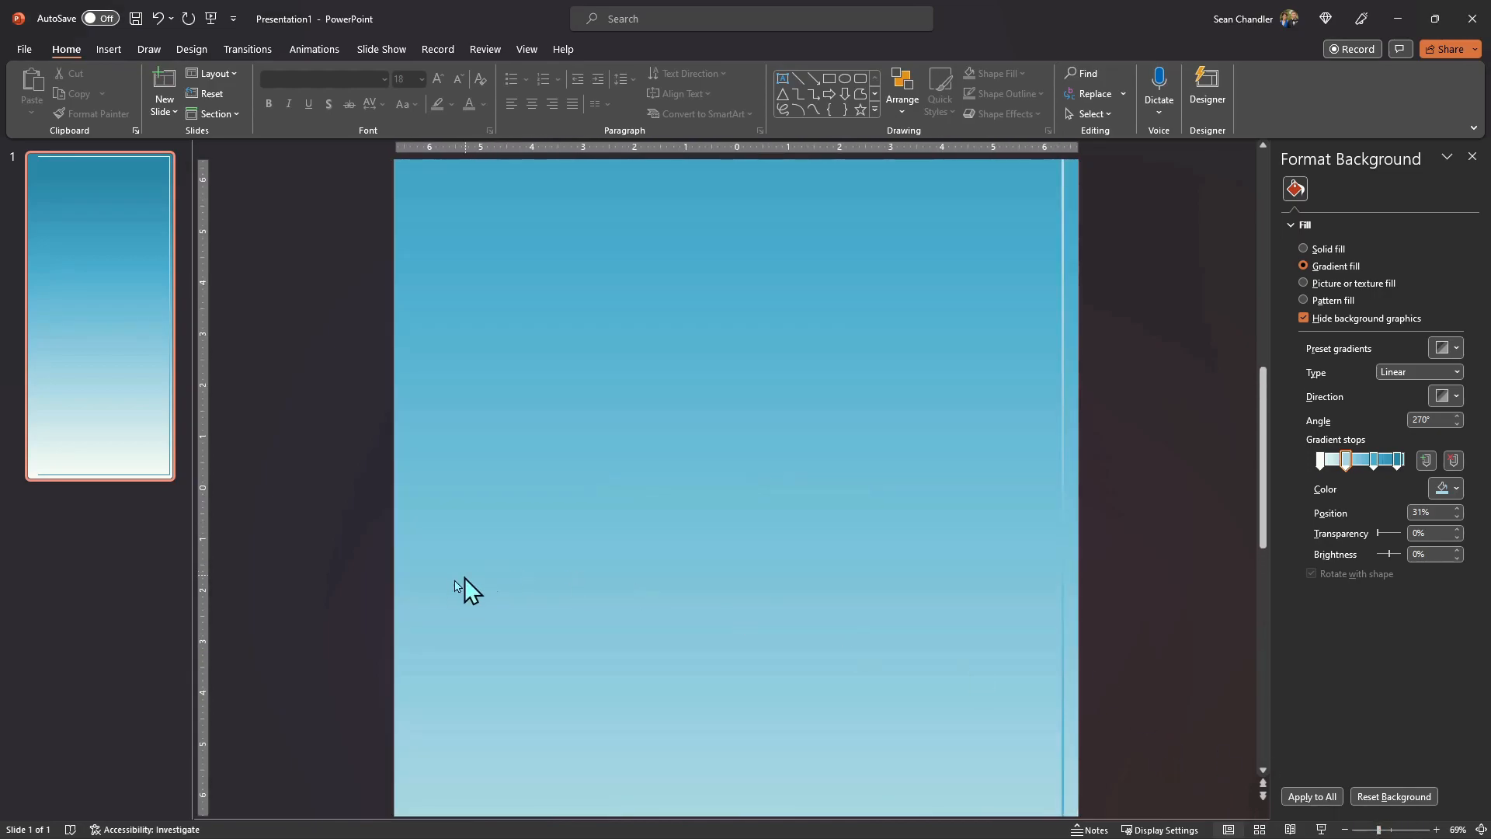